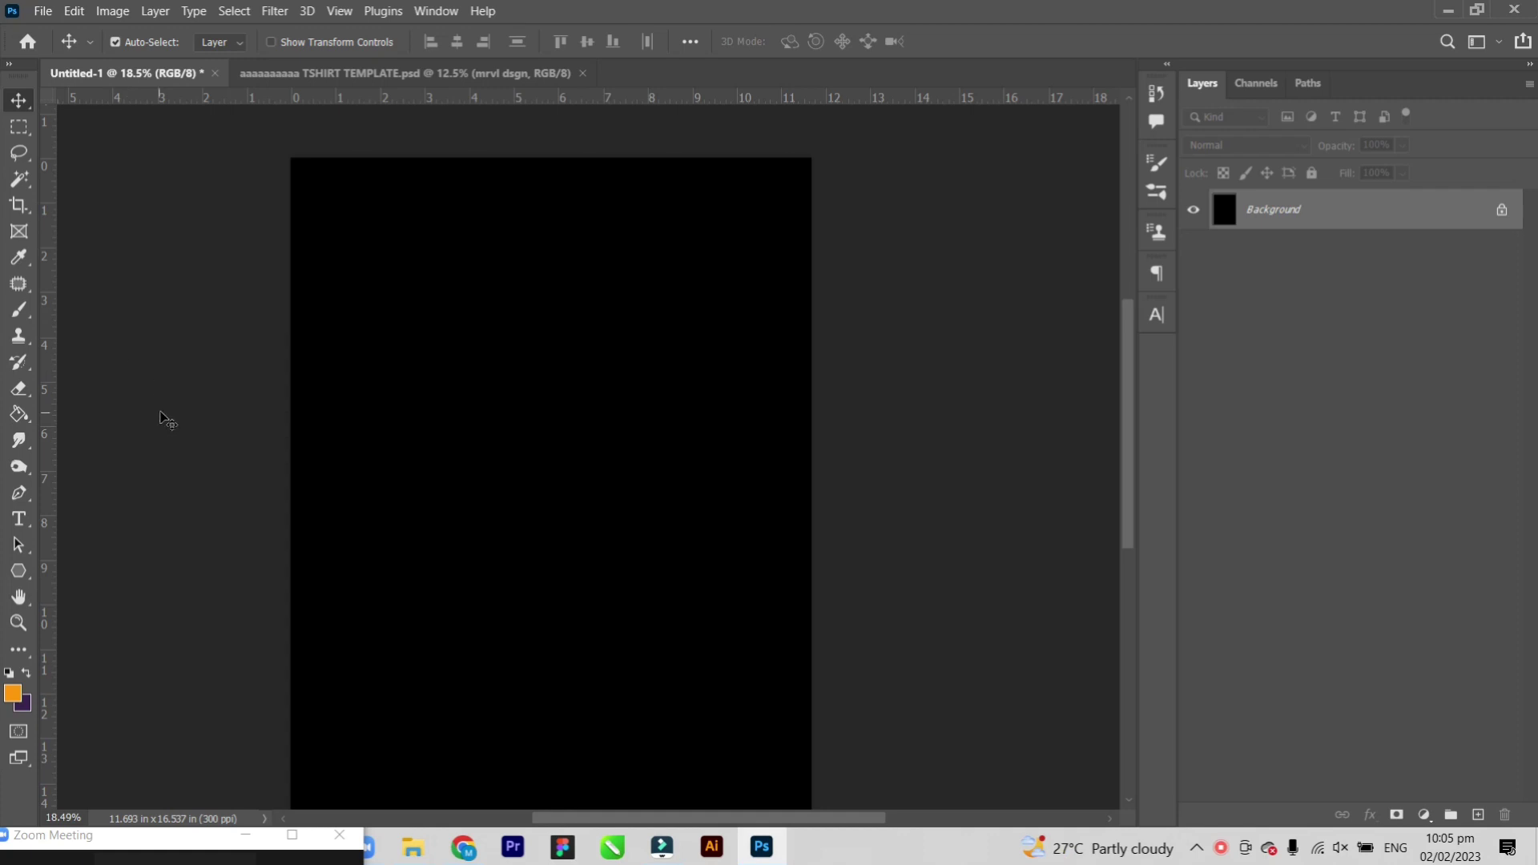
# Type 'Stay' and 'High' on two lines as orange script text on the black page.
pyautogui.click(18, 519)
pyautogui.click(496, 374)
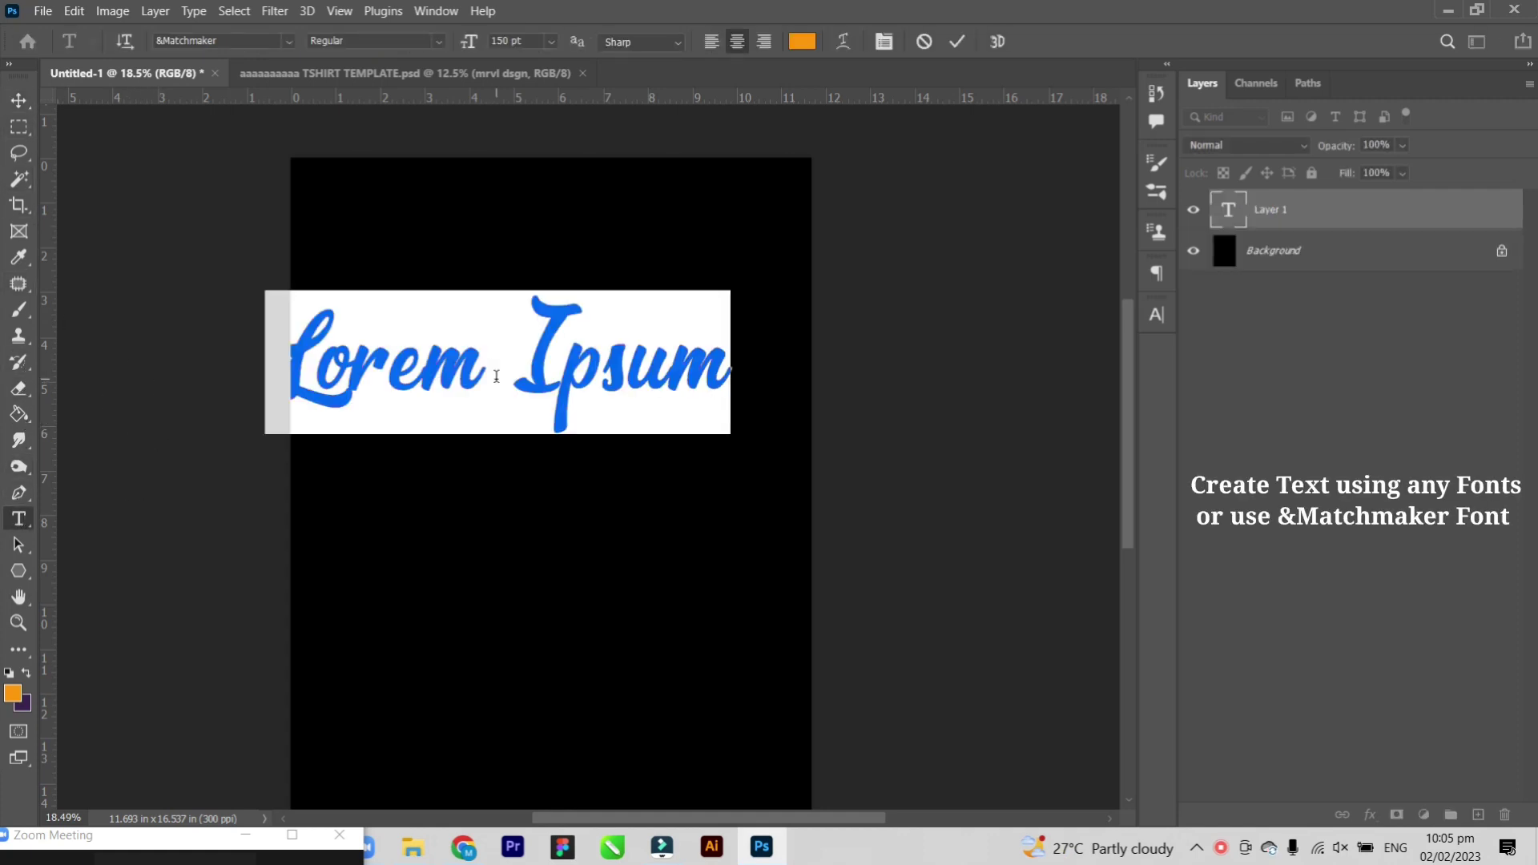
pyautogui.write('Stay')
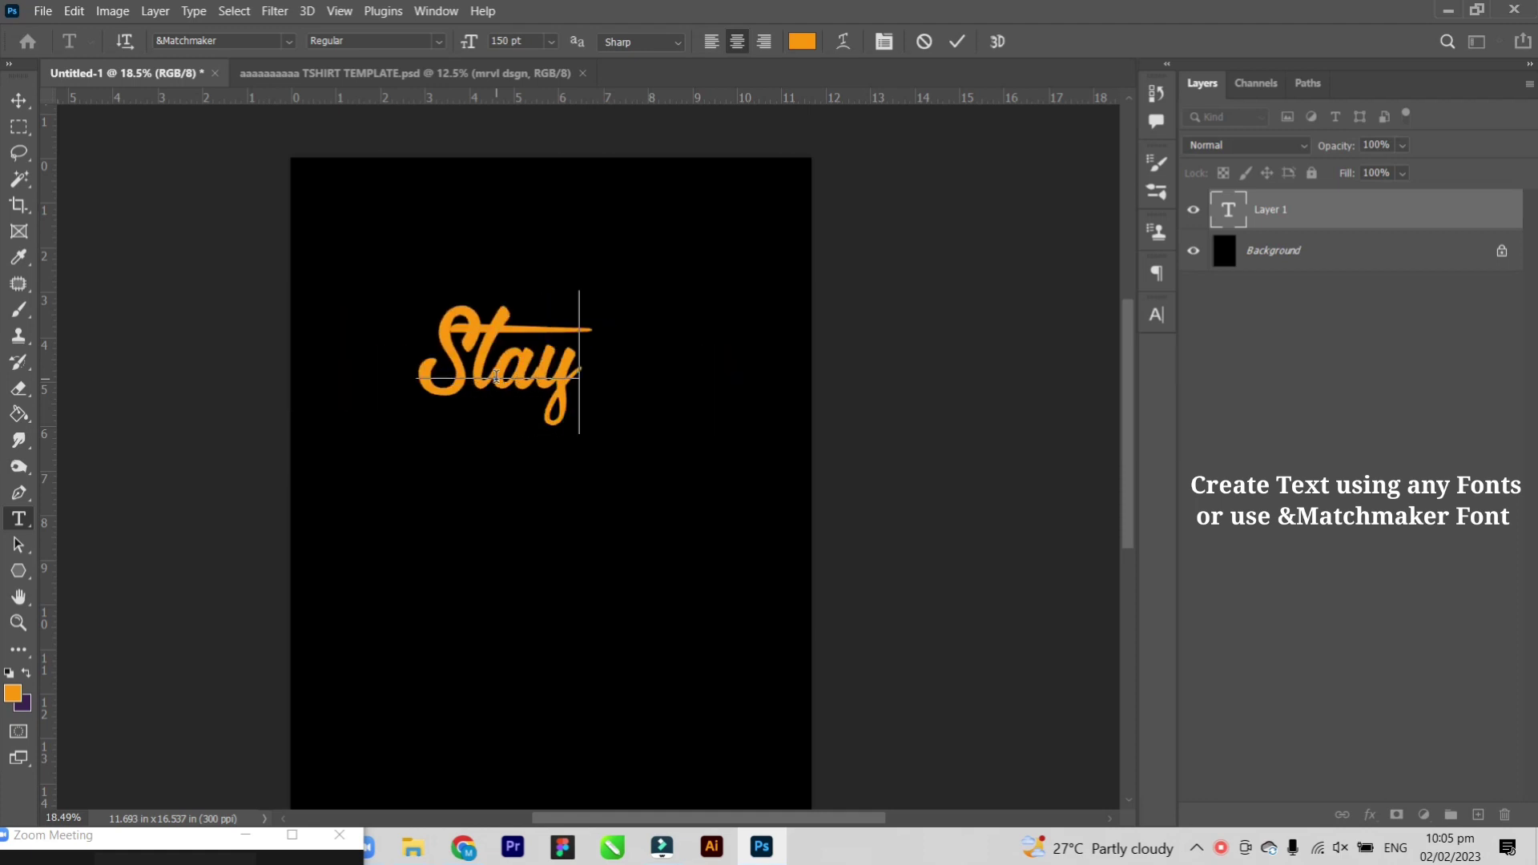
pyautogui.press('Return')
pyautogui.write('H')
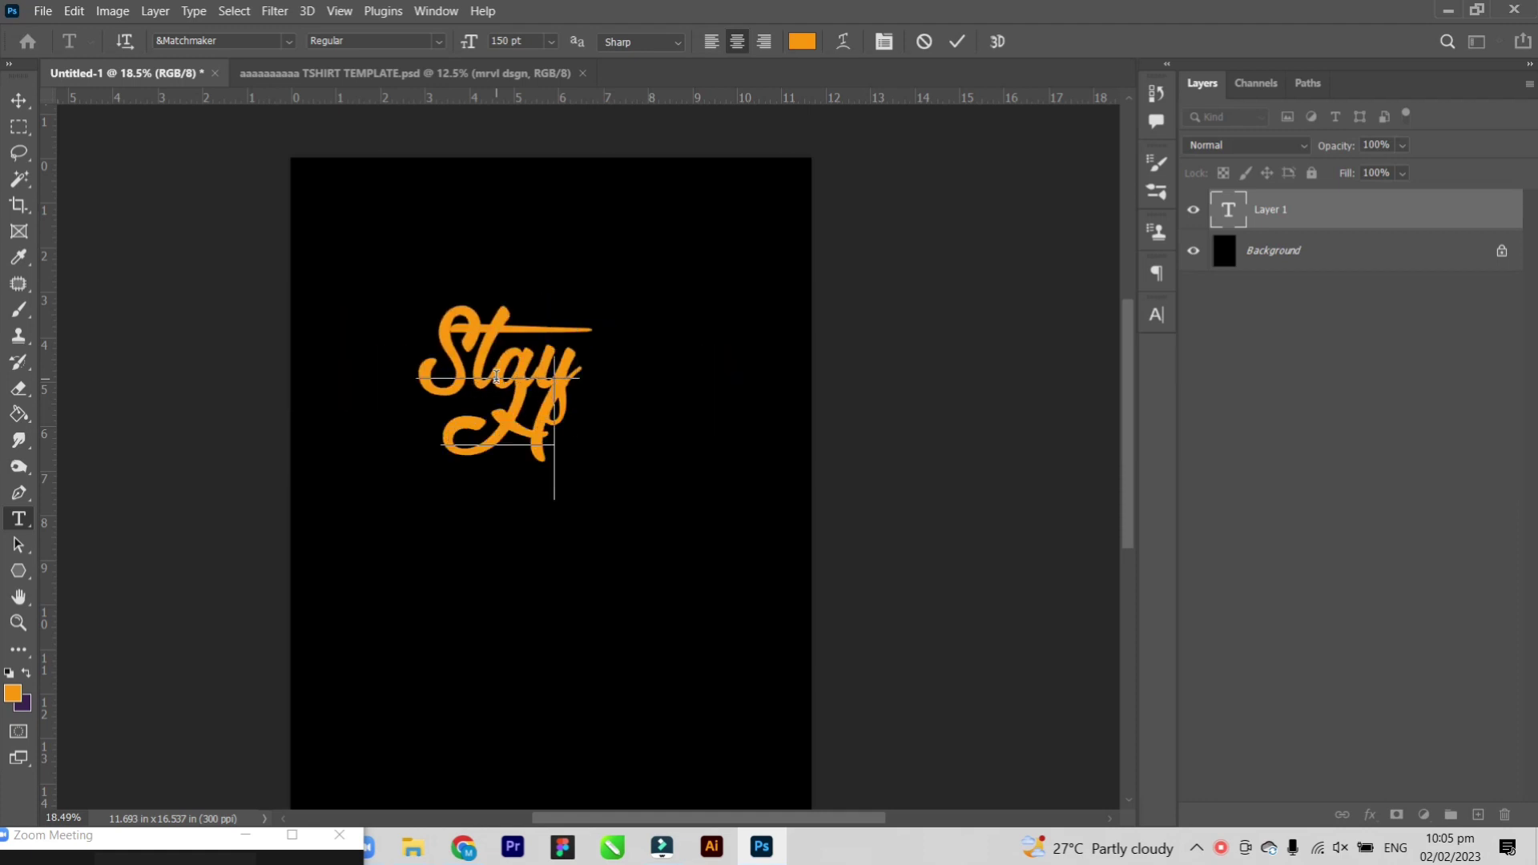
pyautogui.write('igh')
# Slightly loosen the leading between the two lines, then move the text lower.
pyautogui.hotkey('ctrl', 'a')
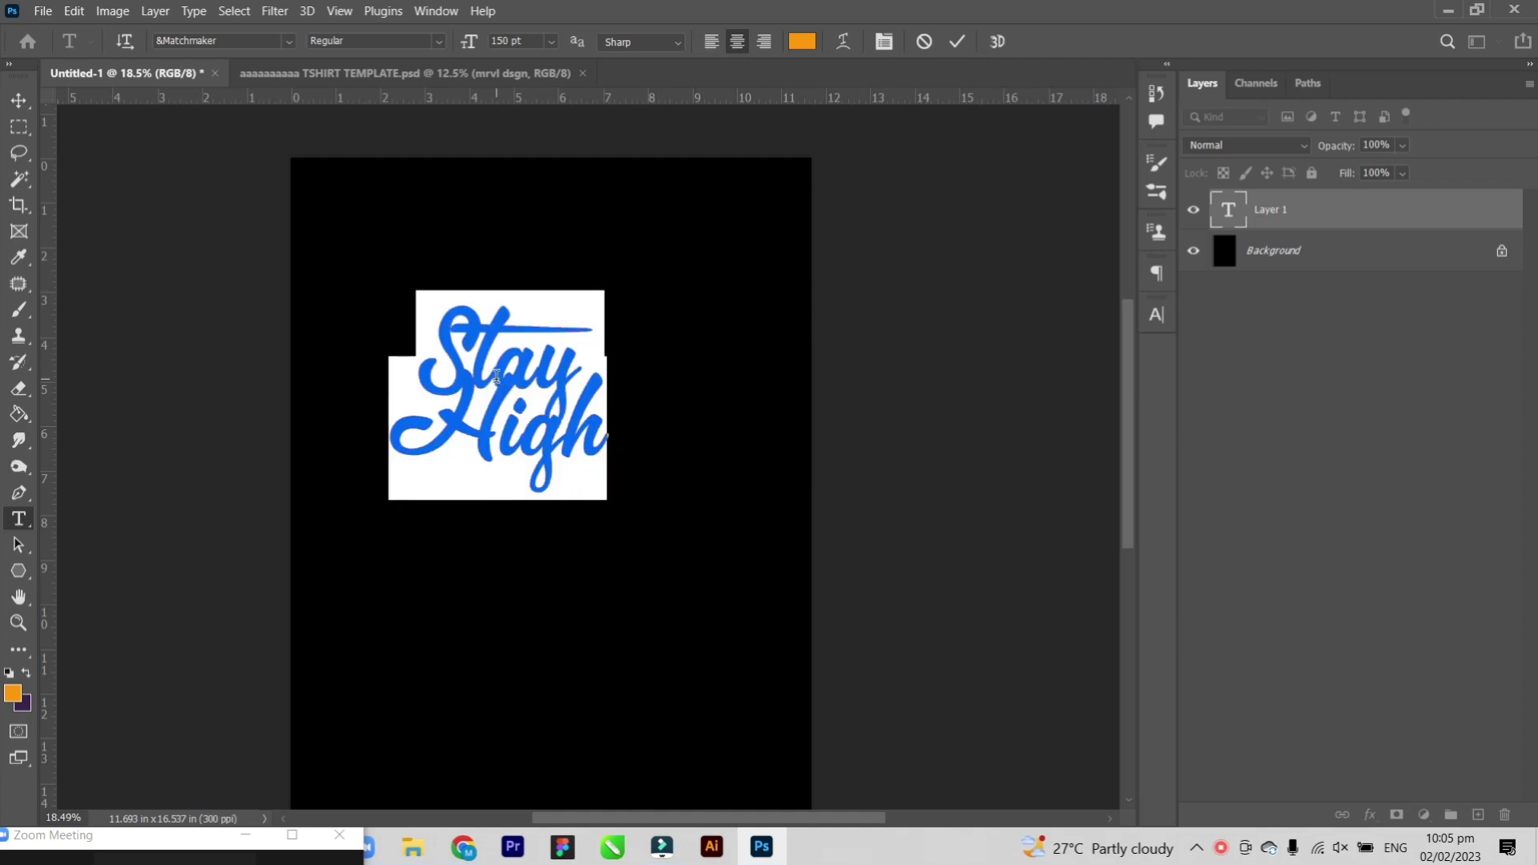
pyautogui.click(1155, 317)
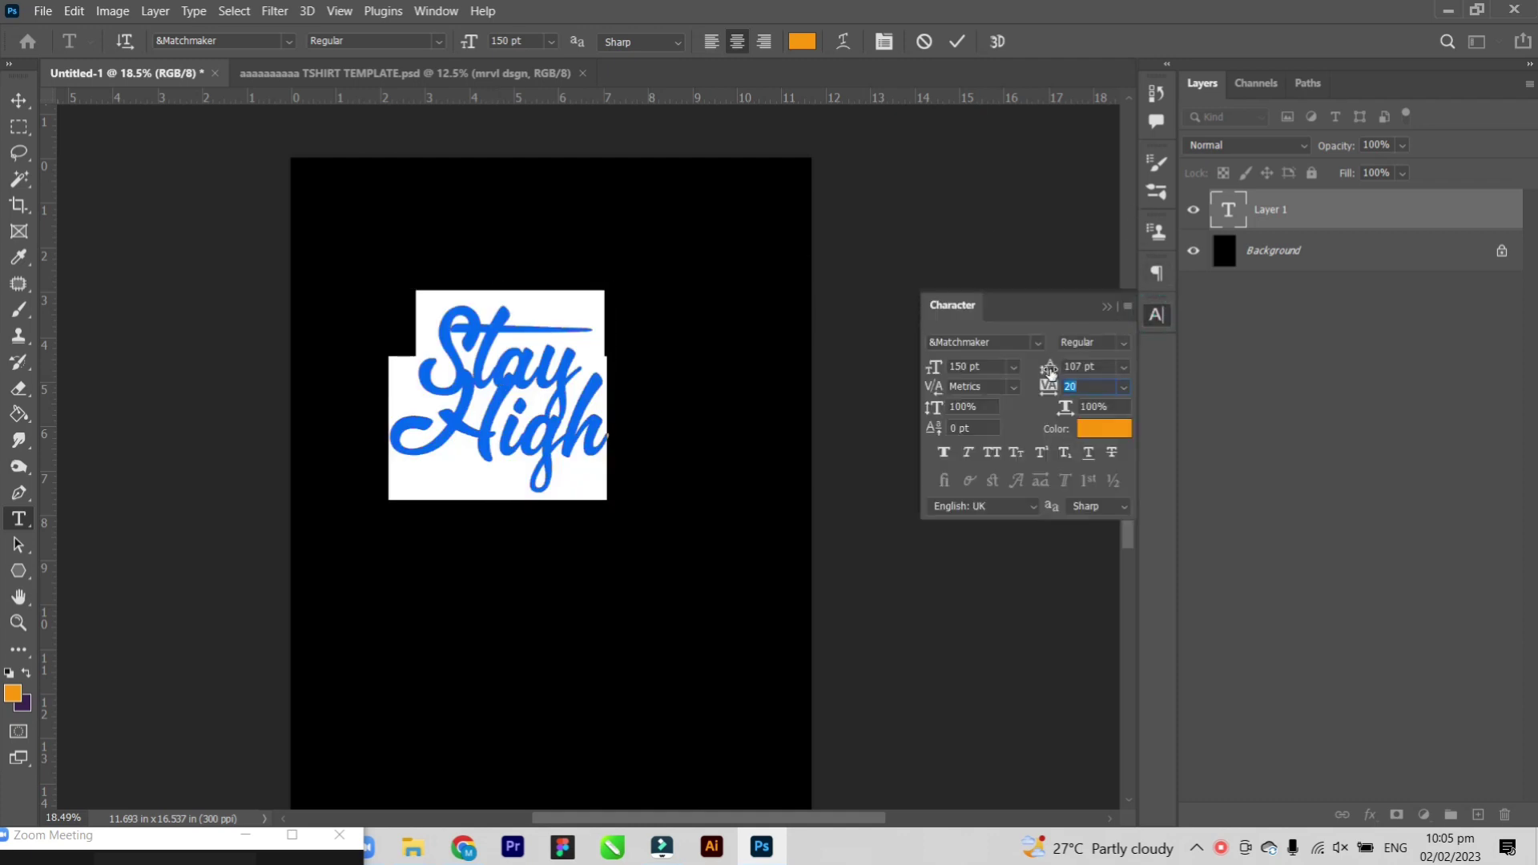
pyautogui.moveTo(1050, 373); pyautogui.dragTo(1073, 358)
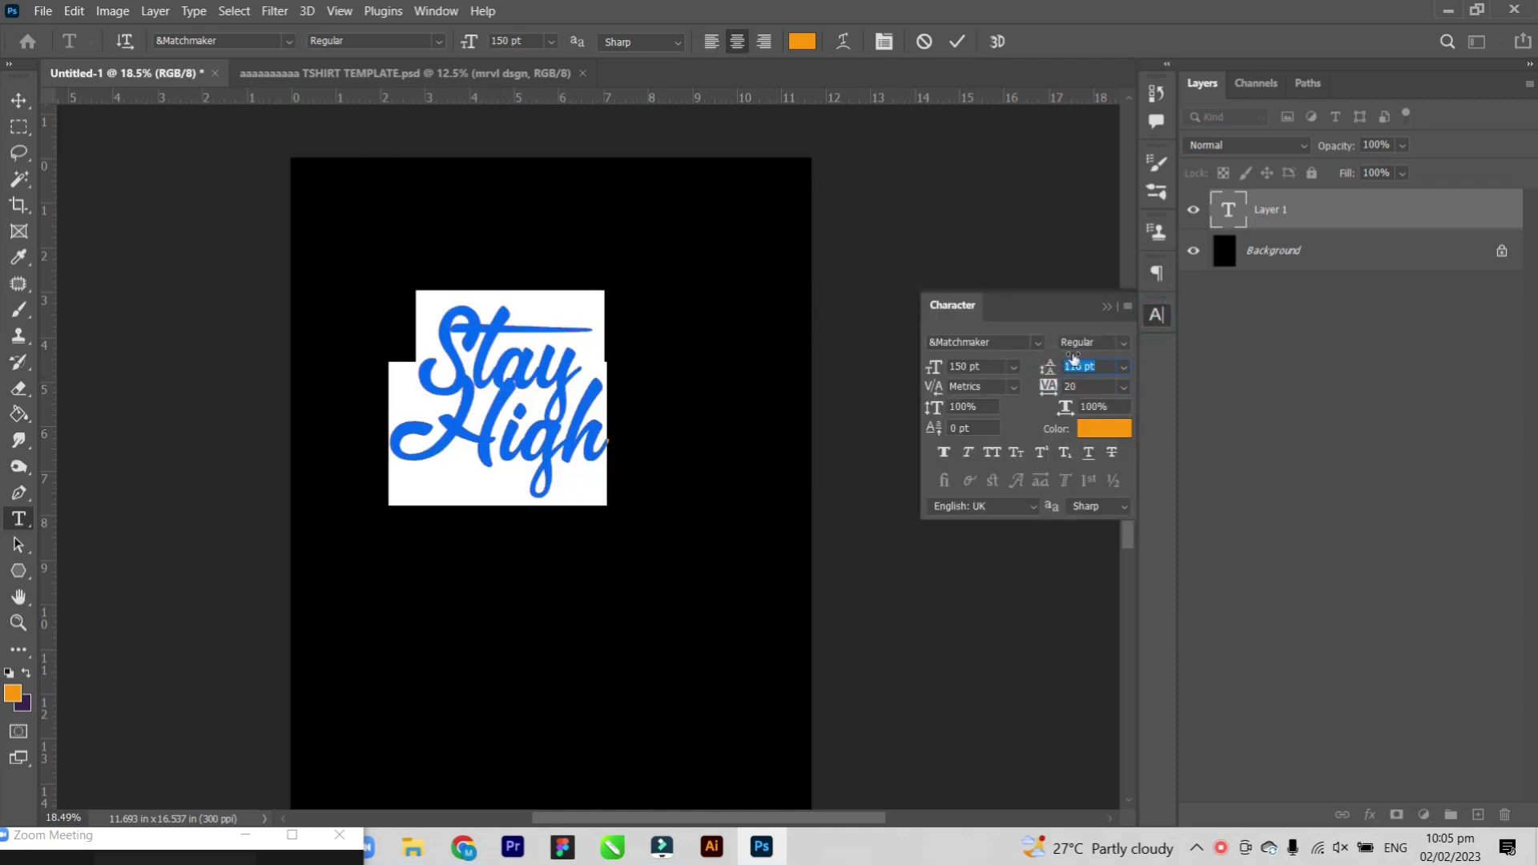
pyautogui.click(1106, 307)
pyautogui.click(18, 100)
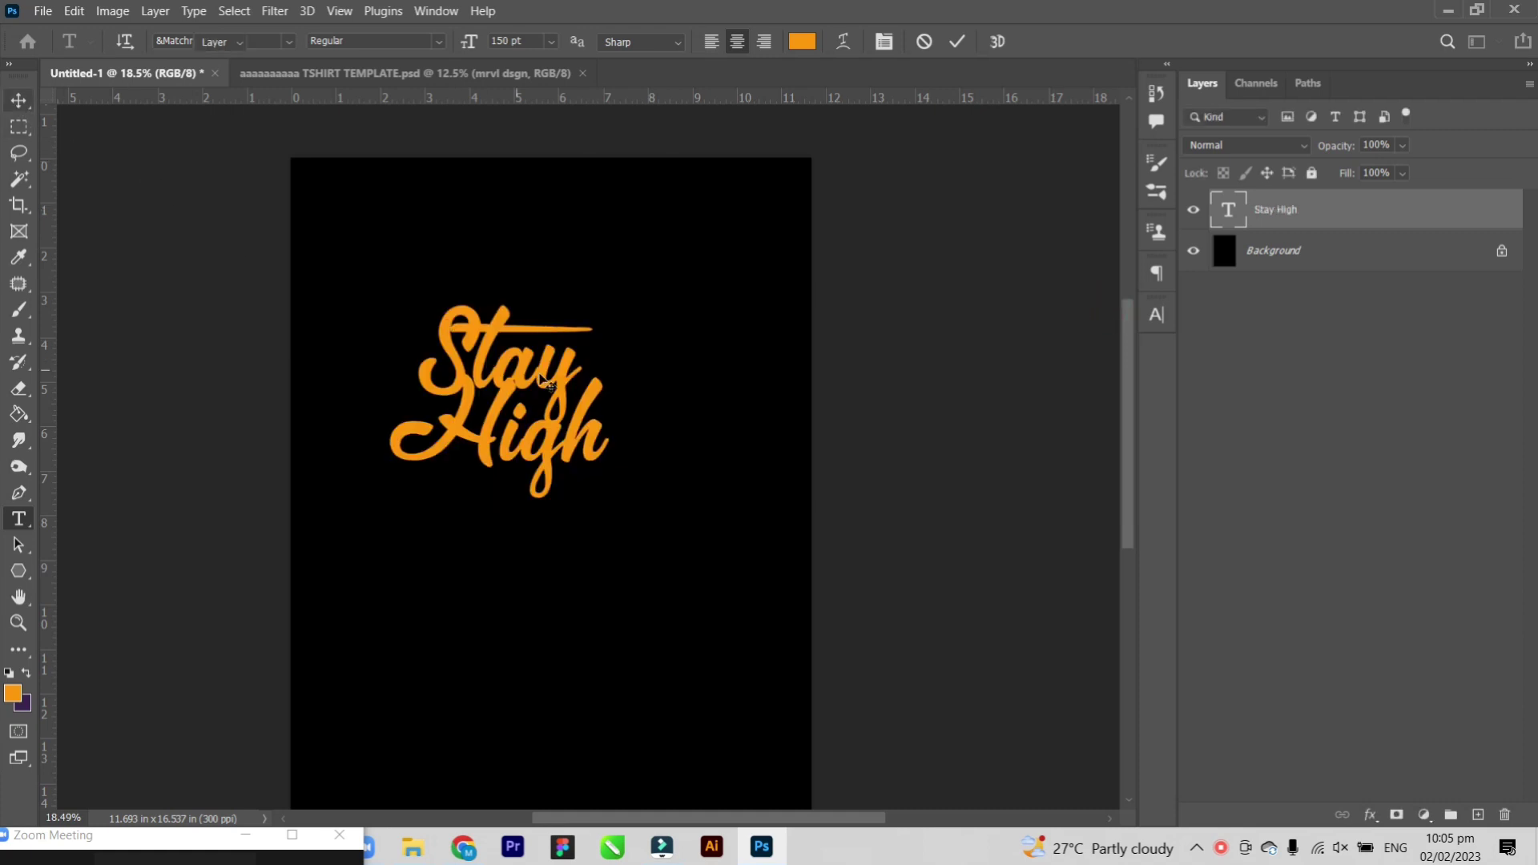
pyautogui.moveTo(541, 377); pyautogui.dragTo(543, 405)
# Scale the Stay High text up proportionally and shift it left and down.
pyautogui.hotkey('ctrl', 't')
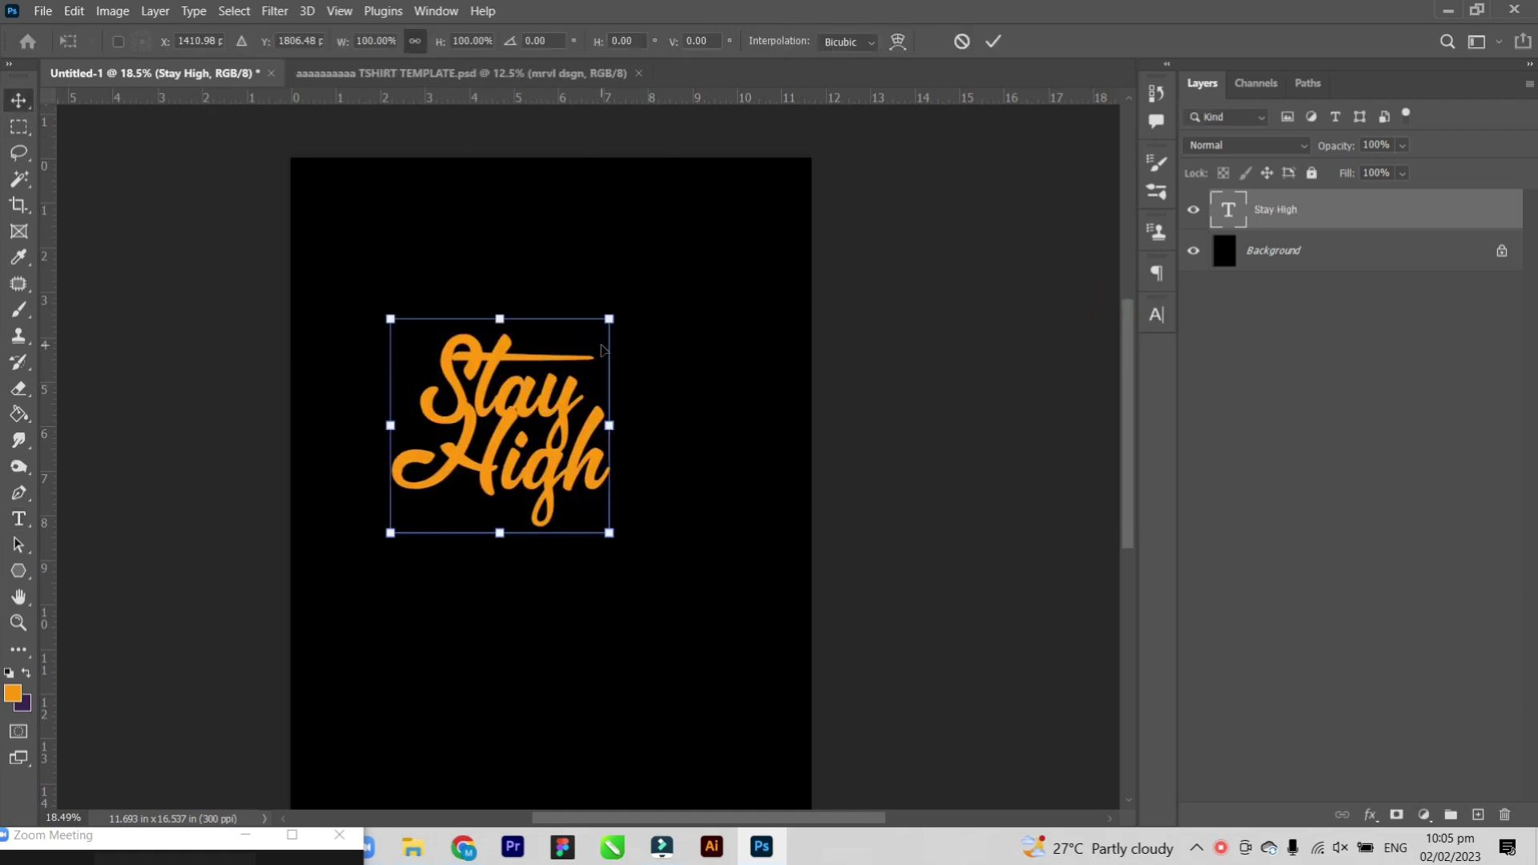
pyautogui.moveTo(608, 319); pyautogui.dragTo(750, 180)
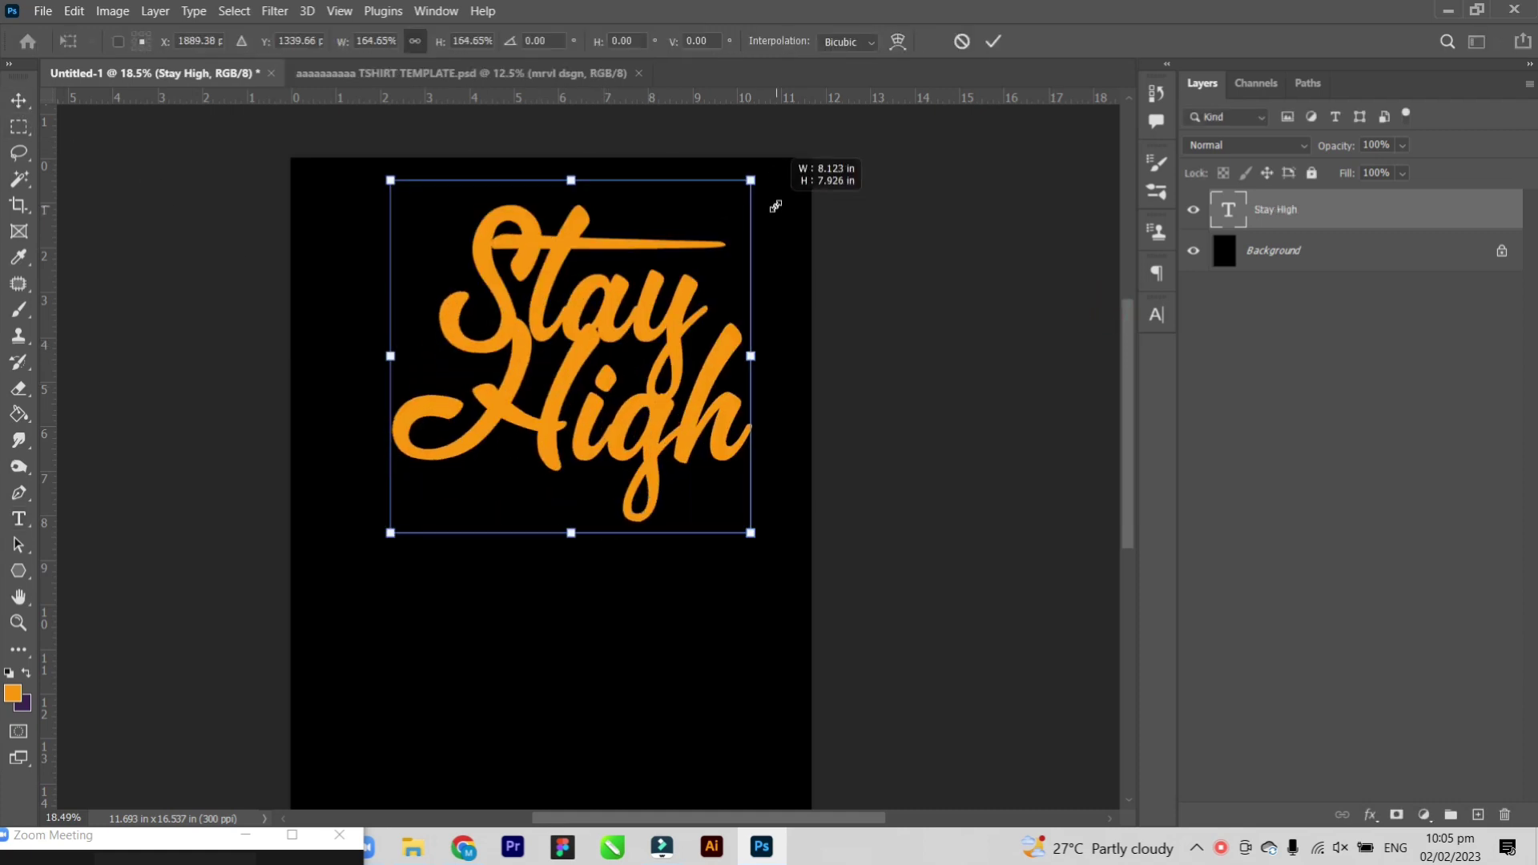
pyautogui.moveTo(589, 284); pyautogui.dragTo(566, 310)
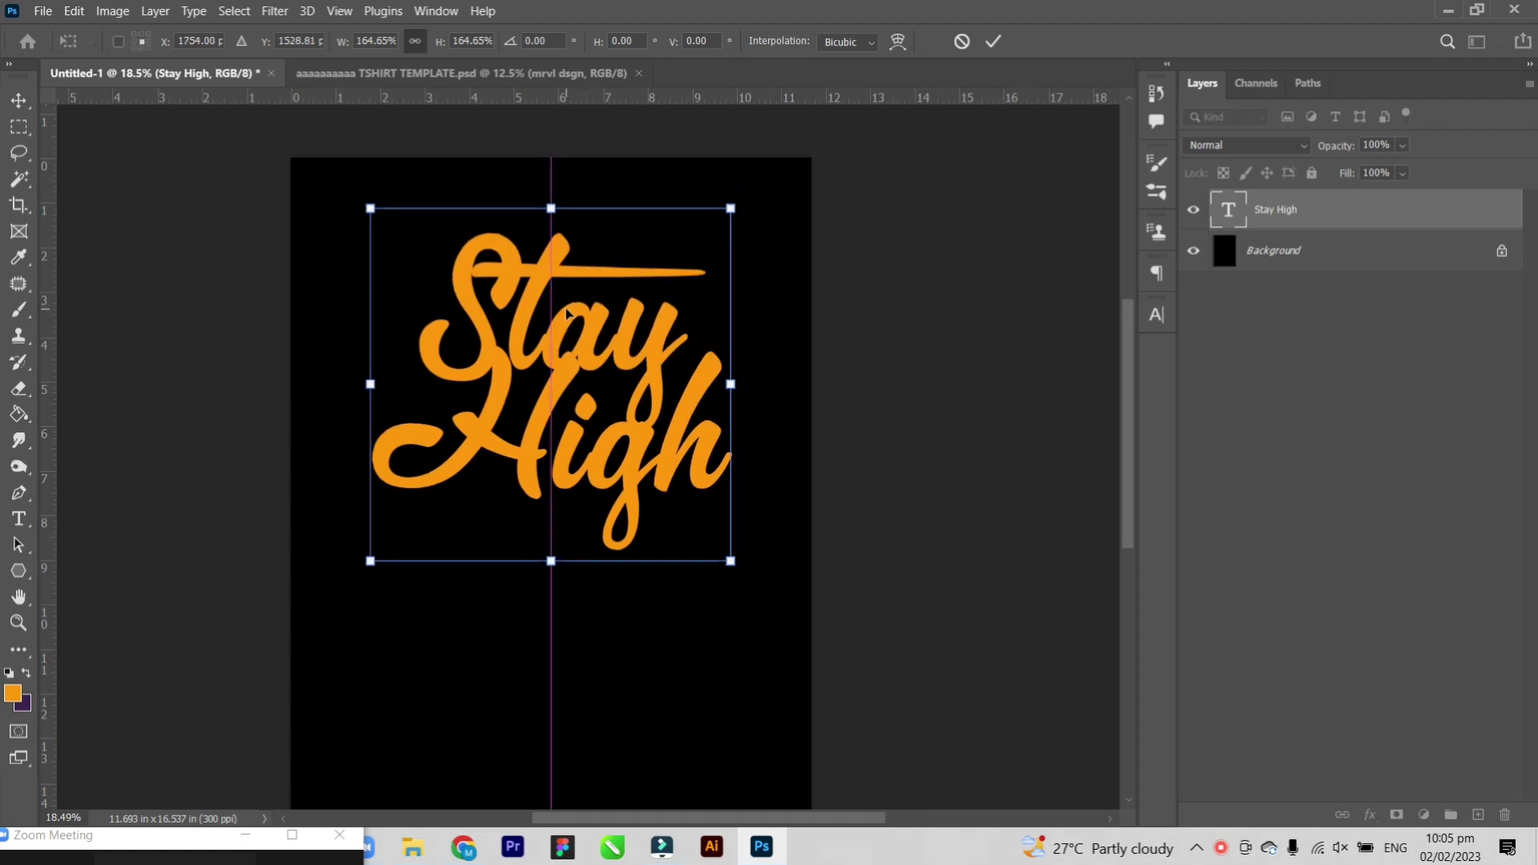
pyautogui.press('Return')
# Increase the Stay High leading to 202 pt and shift the text slightly left.
pyautogui.doubleClick(590, 356)
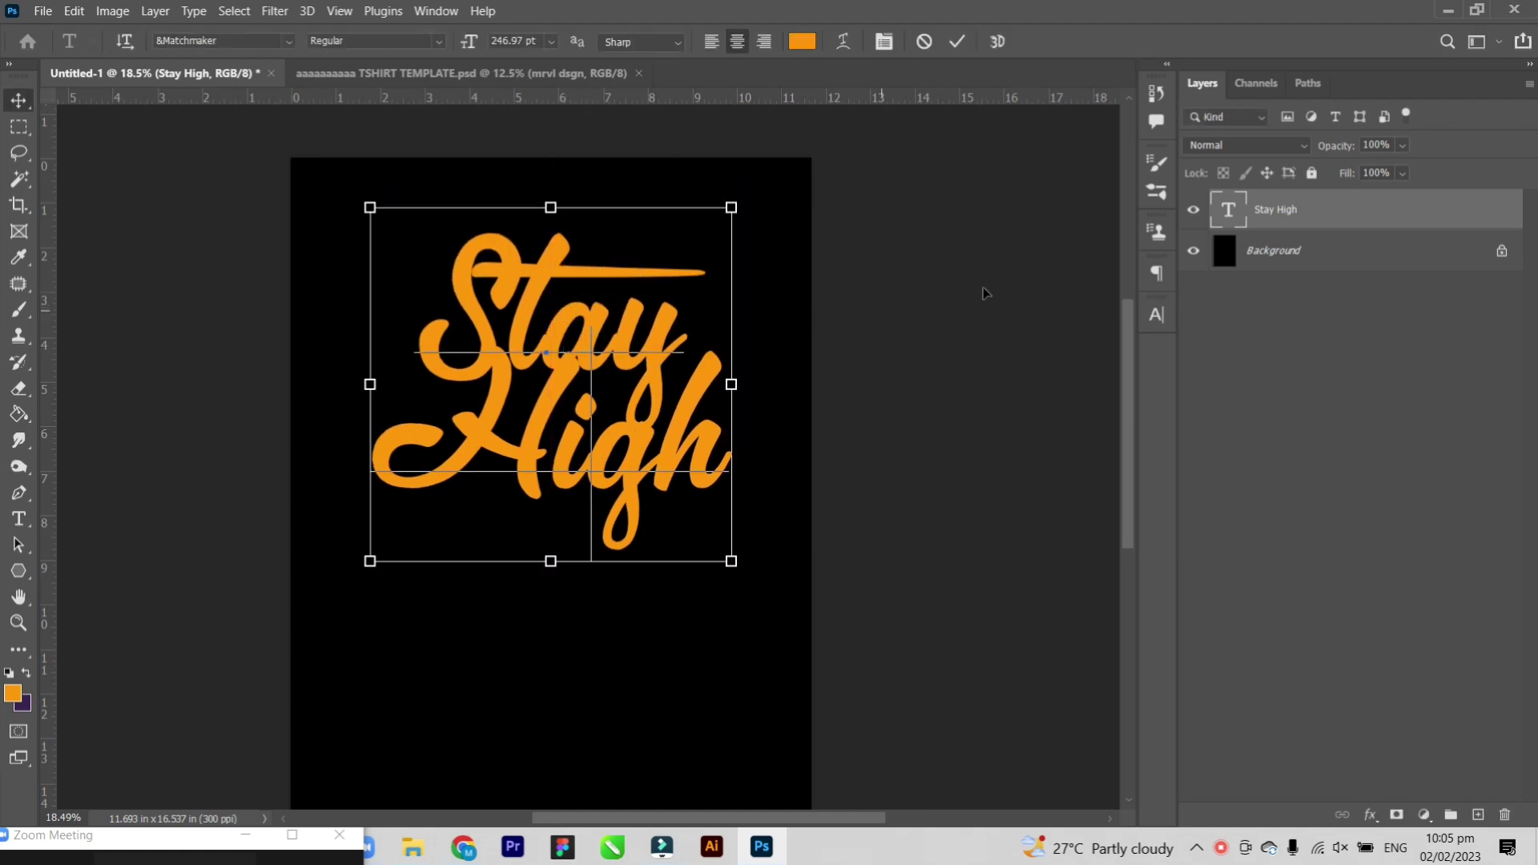
pyautogui.hotkey('ctrl', 'a')
pyautogui.click(1154, 317)
pyautogui.moveTo(1051, 370); pyautogui.dragTo(1064, 373)
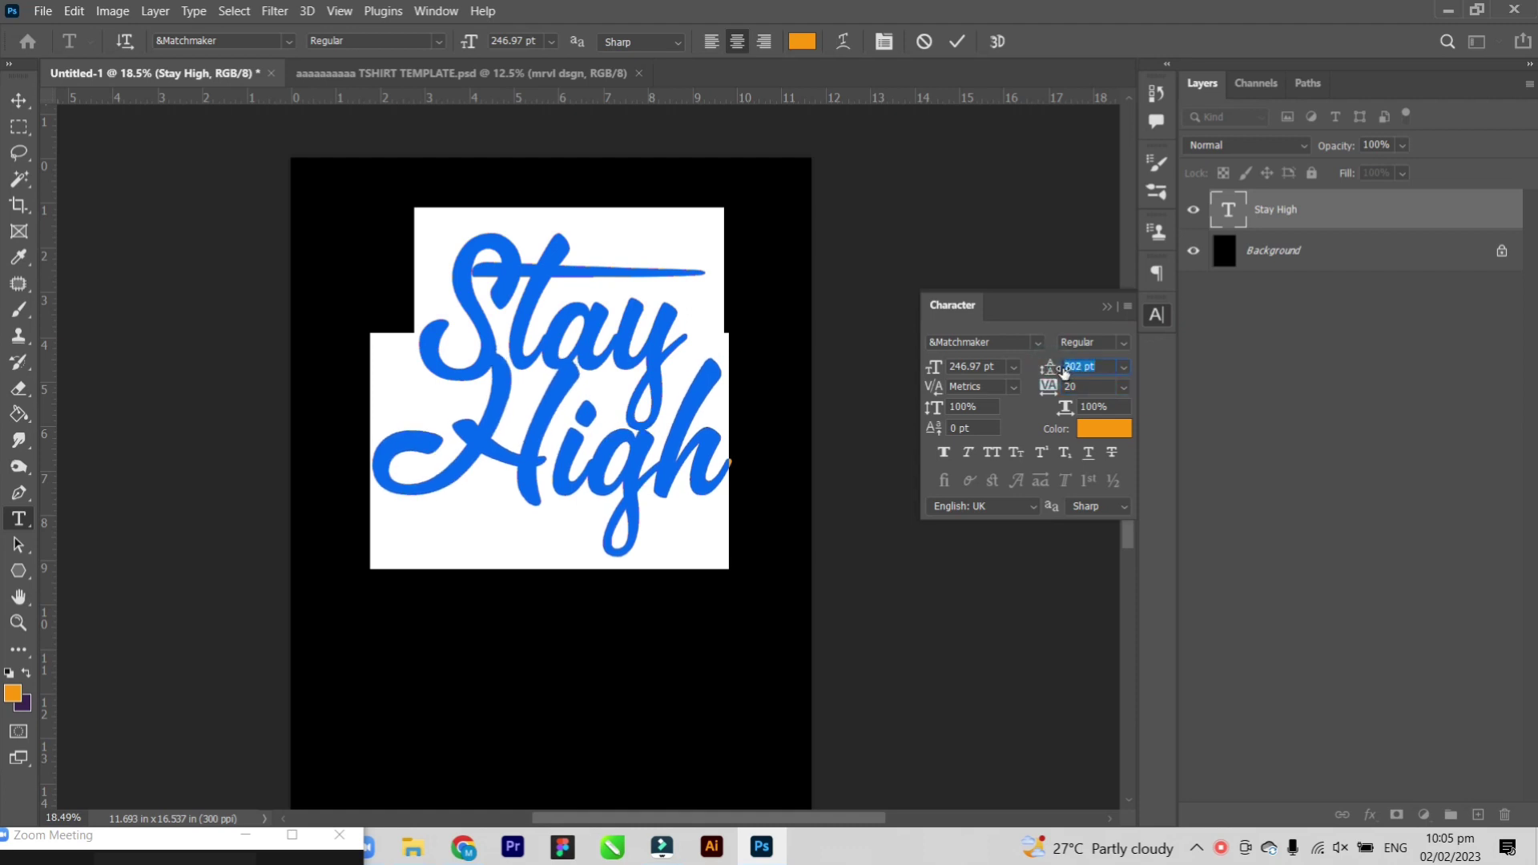
pyautogui.click(1106, 307)
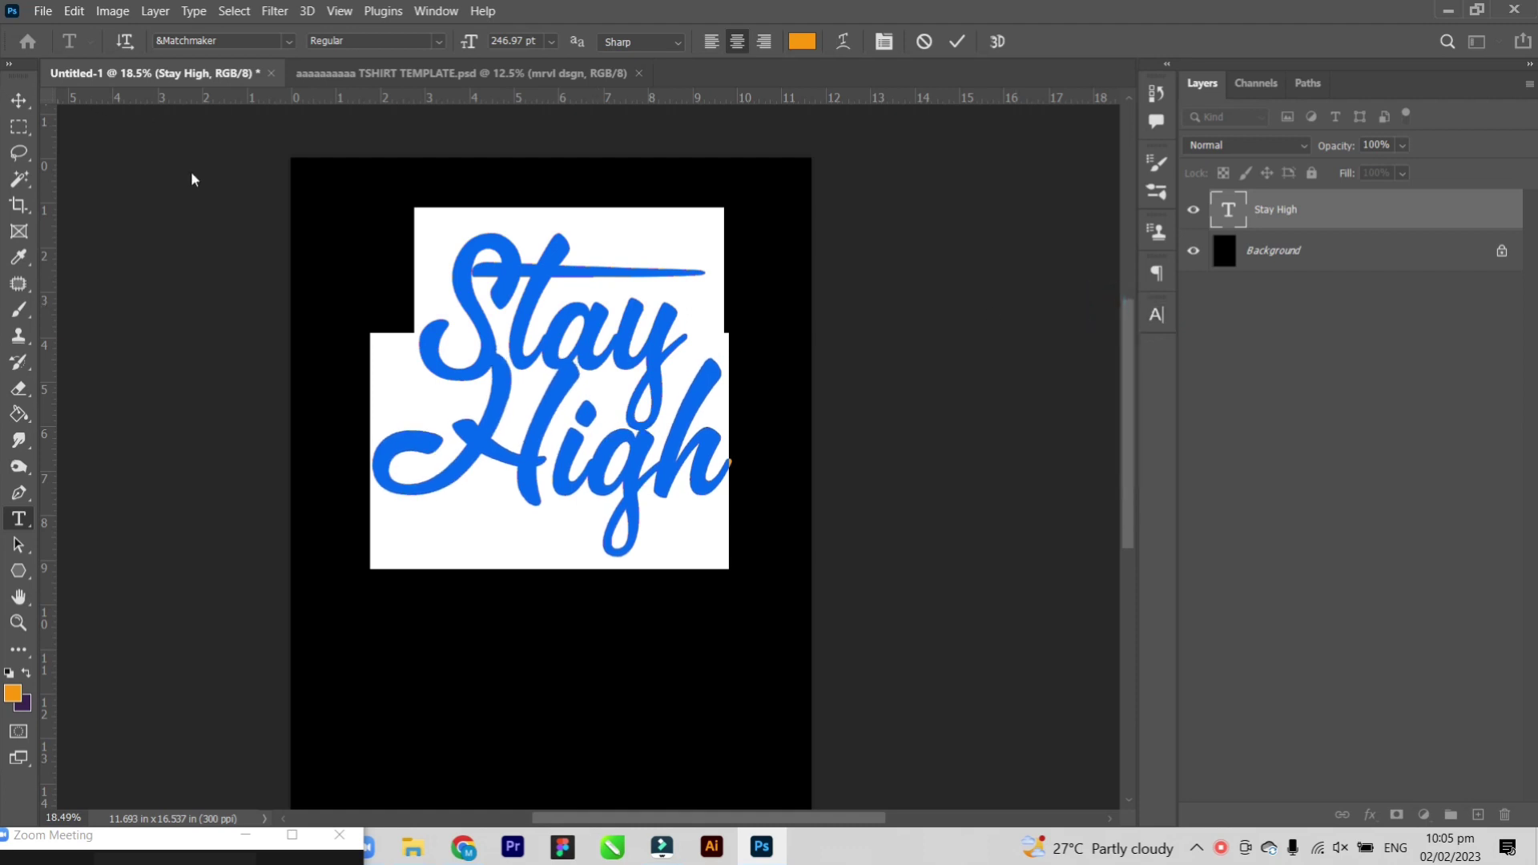
pyautogui.click(18, 100)
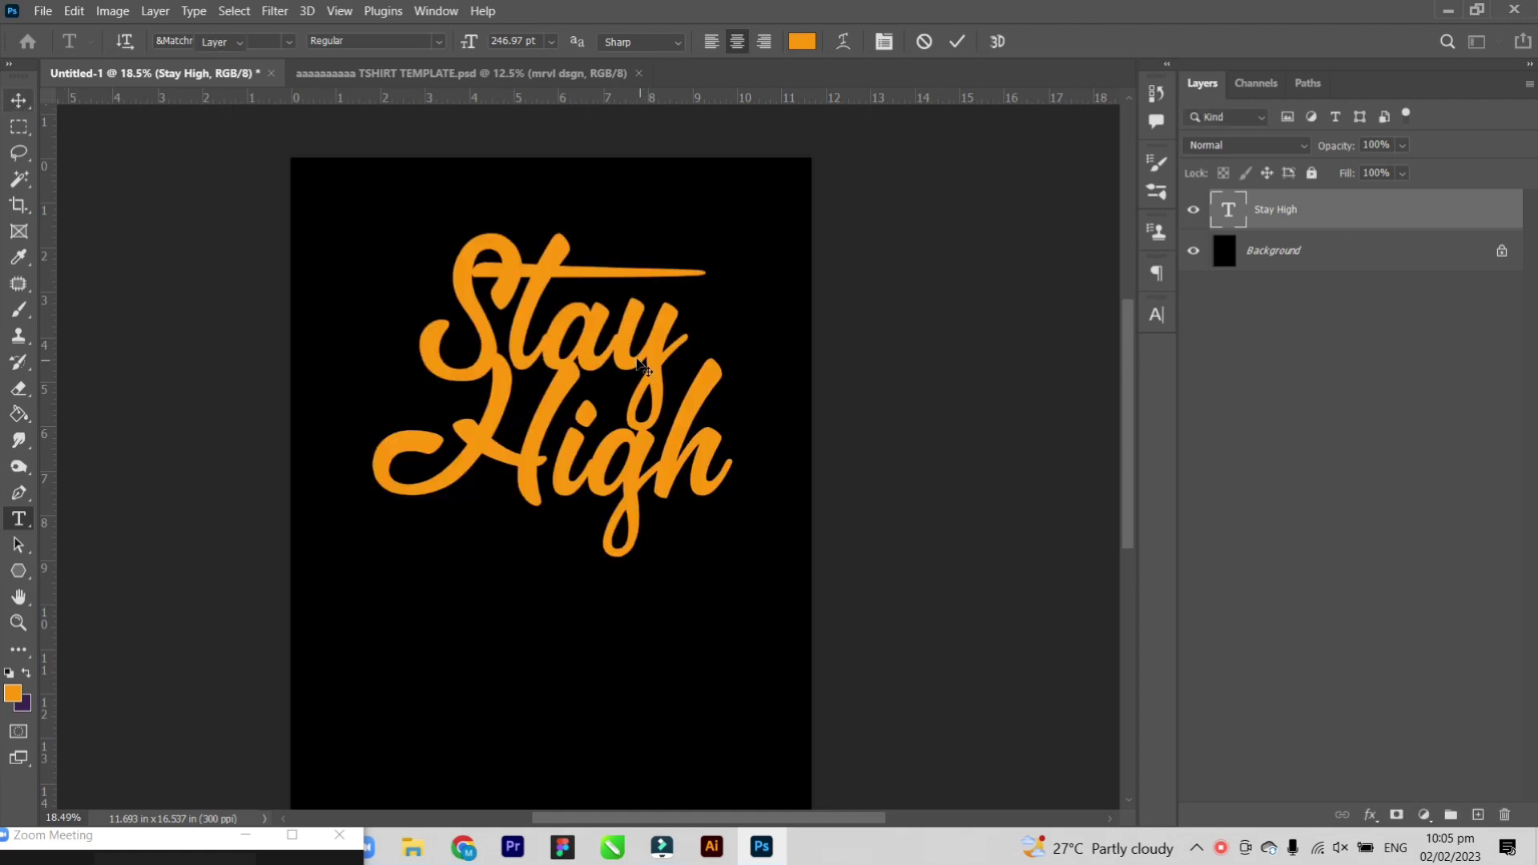
pyautogui.moveTo(642, 384); pyautogui.dragTo(630, 385)
# Rotate the Stay High text by a slight tilt.
pyautogui.scroll(-1, 631, 385)
pyautogui.scroll(-1, 664, 436)
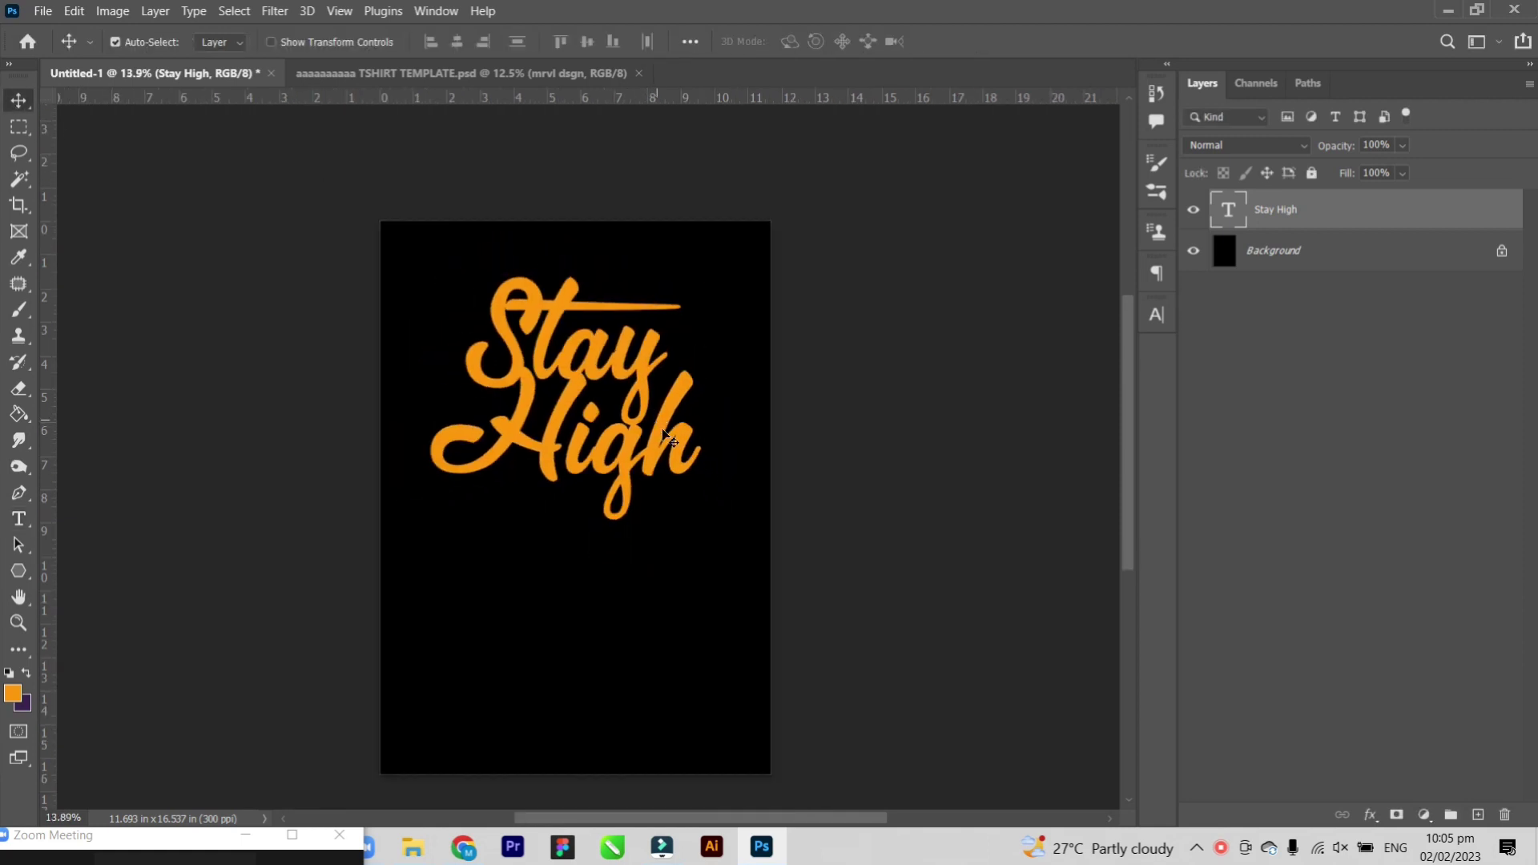
pyautogui.hotkey('ctrl', 't')
pyautogui.moveTo(736, 398); pyautogui.dragTo(740, 392)
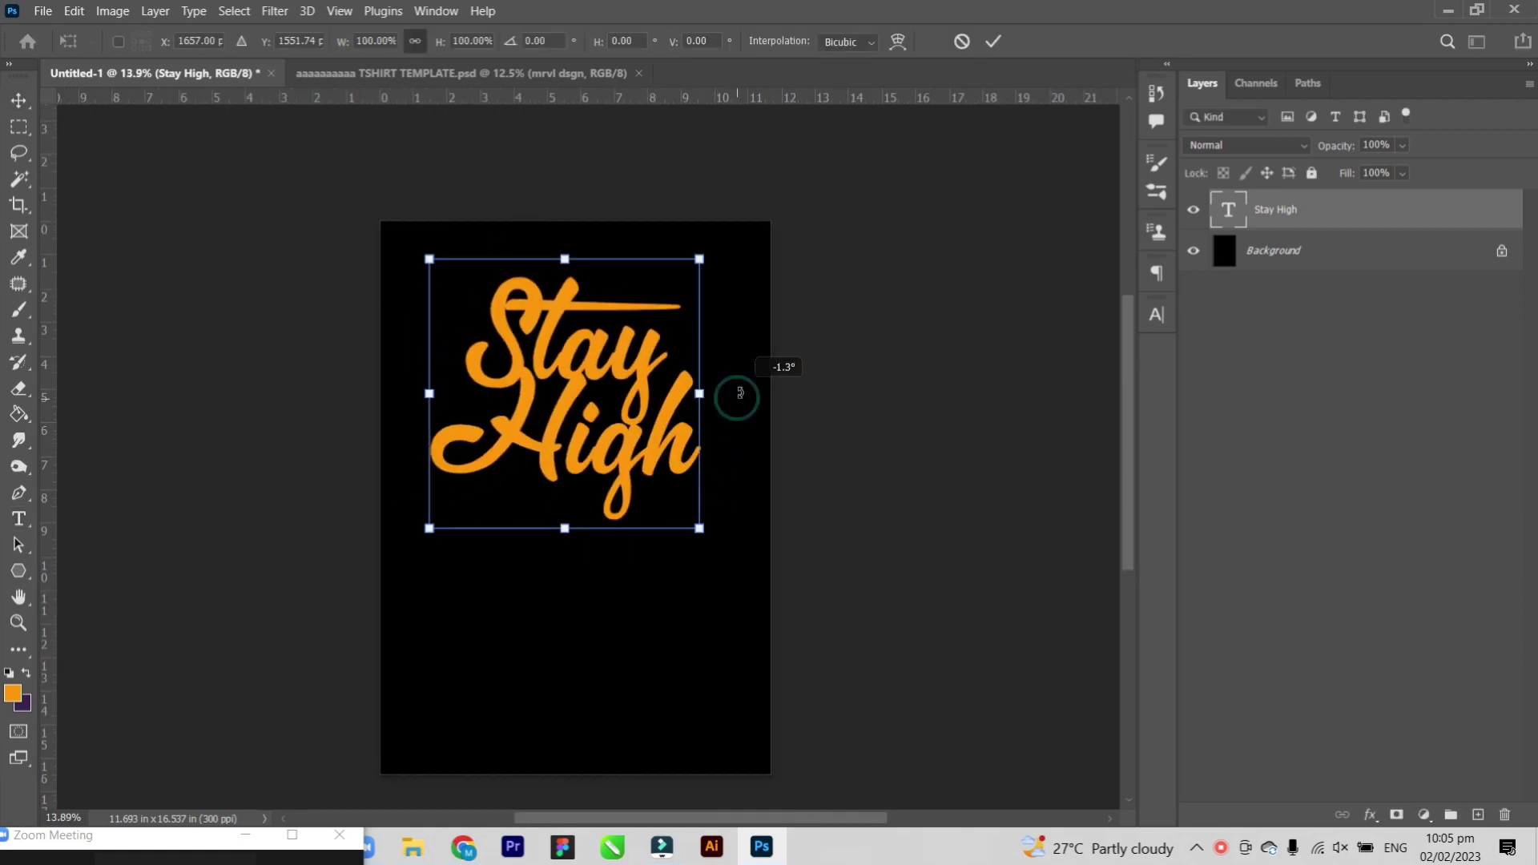
pyautogui.press('Return')
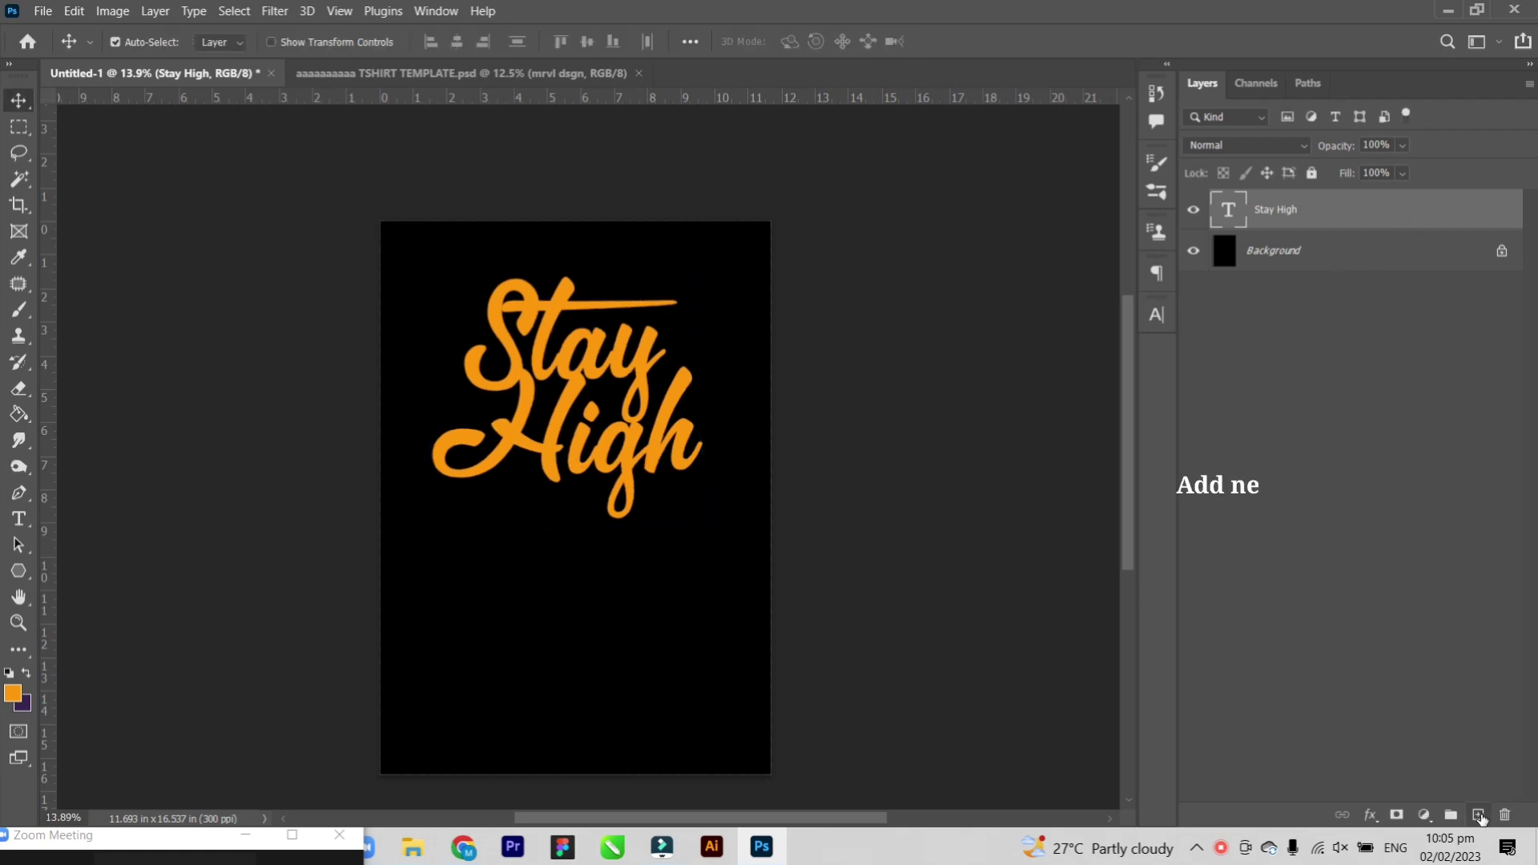
# On a new layer, draw a curved Pen path beneath the word High.
pyautogui.click(1477, 814)
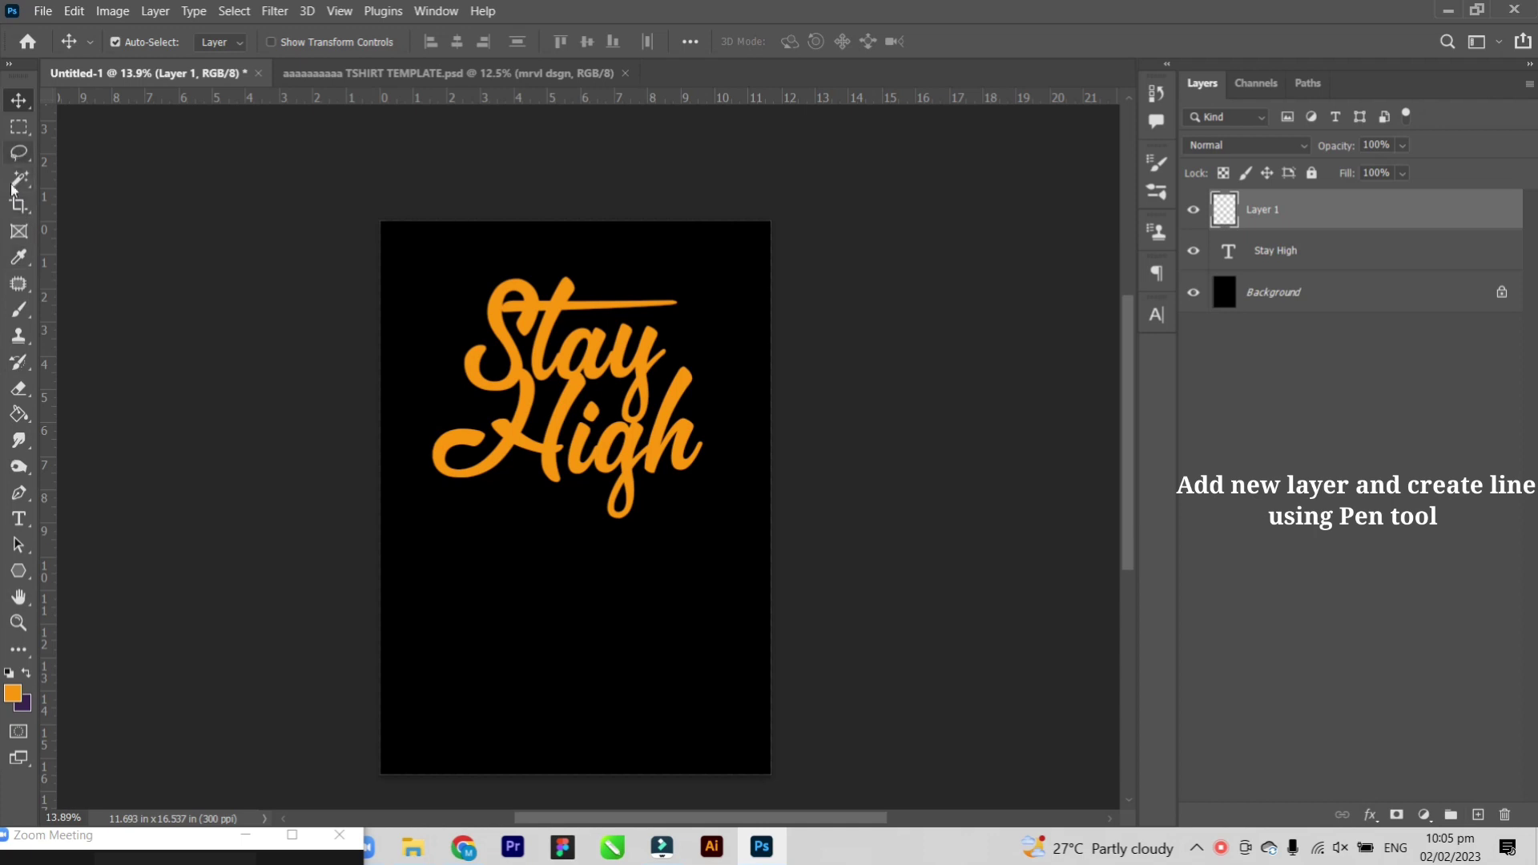
pyautogui.click(23, 500)
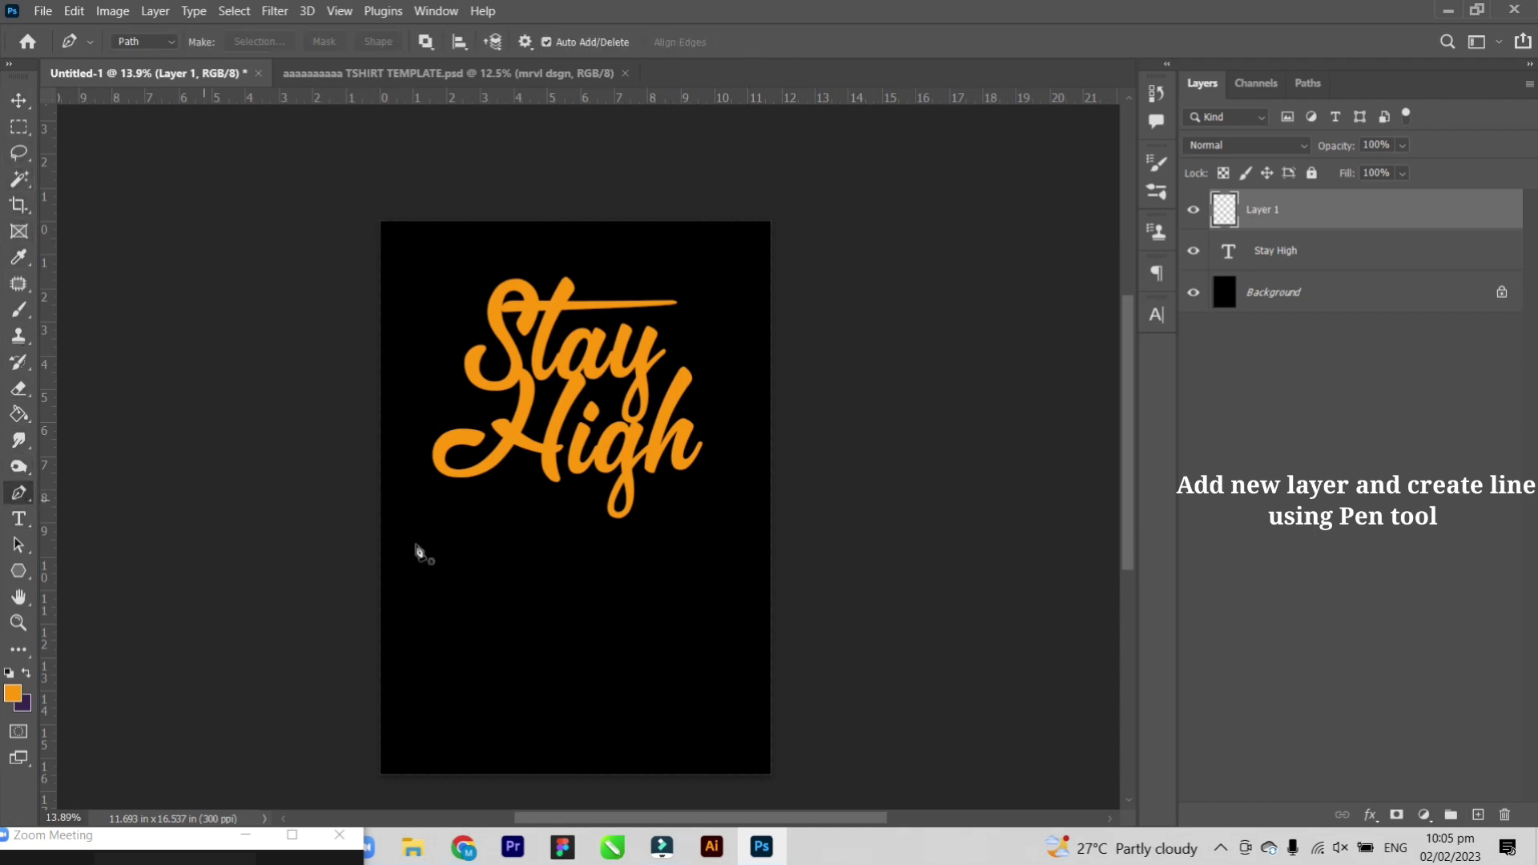
pyautogui.click(448, 510)
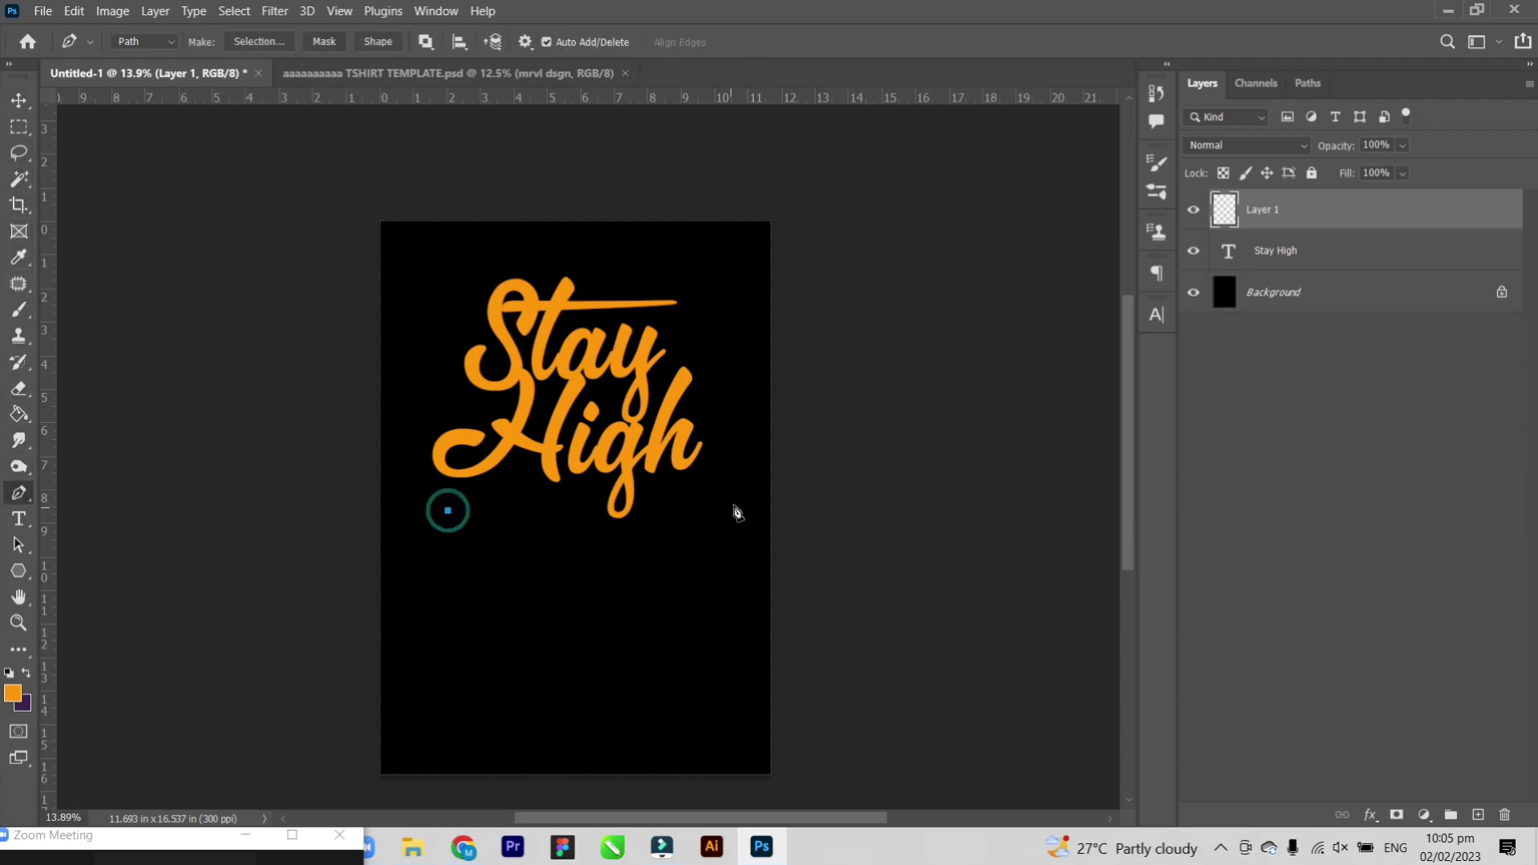
pyautogui.moveTo(699, 482); pyautogui.dragTo(822, 506)
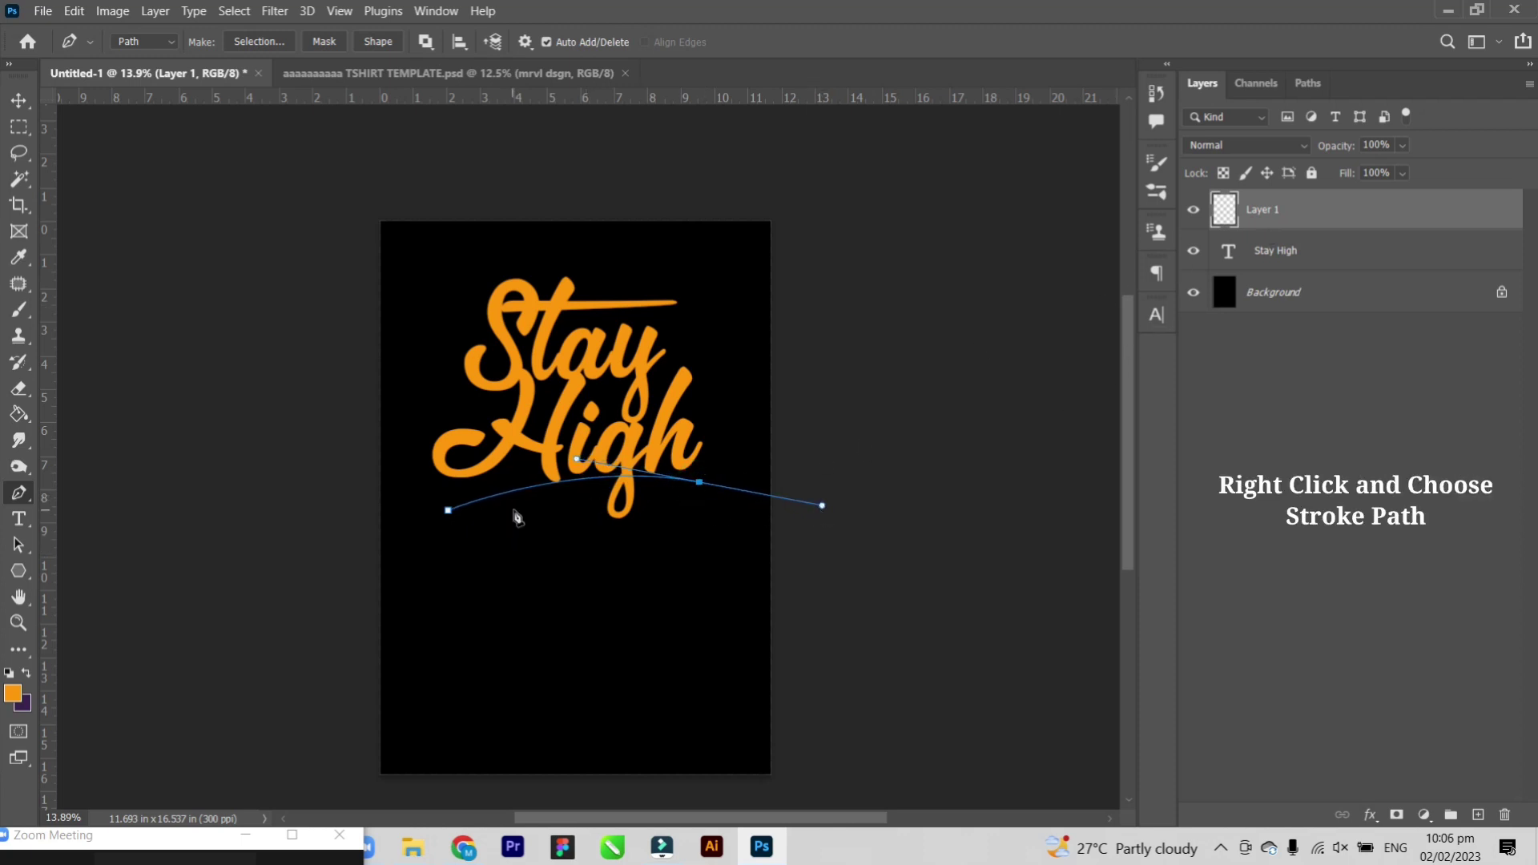
# Stroke the curved path with an orange Brush line, then delete the path.
pyautogui.rightClick(514, 502)
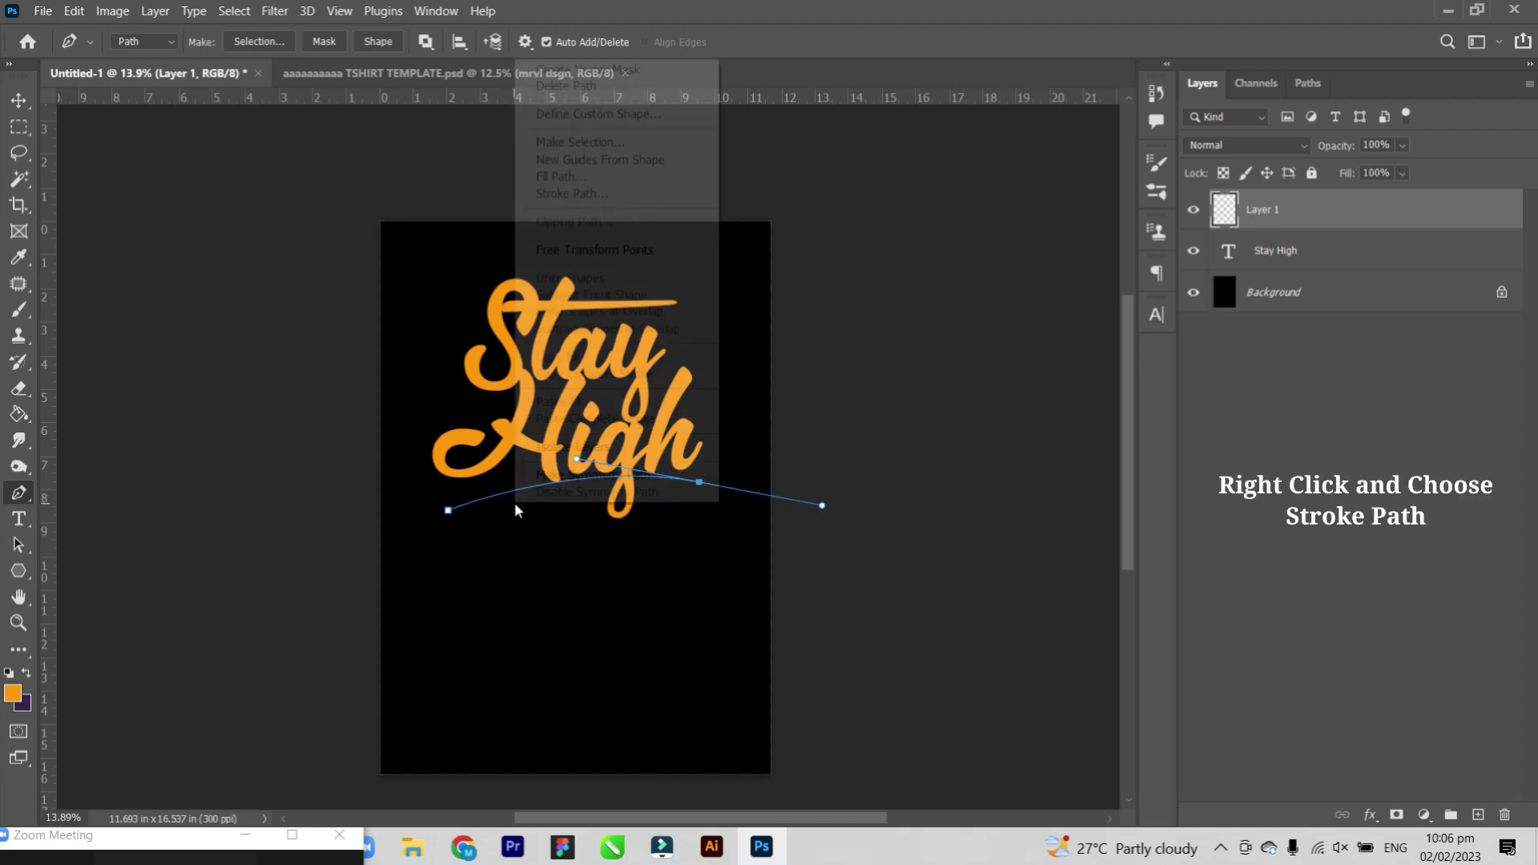
pyautogui.click(566, 194)
pyautogui.click(730, 257)
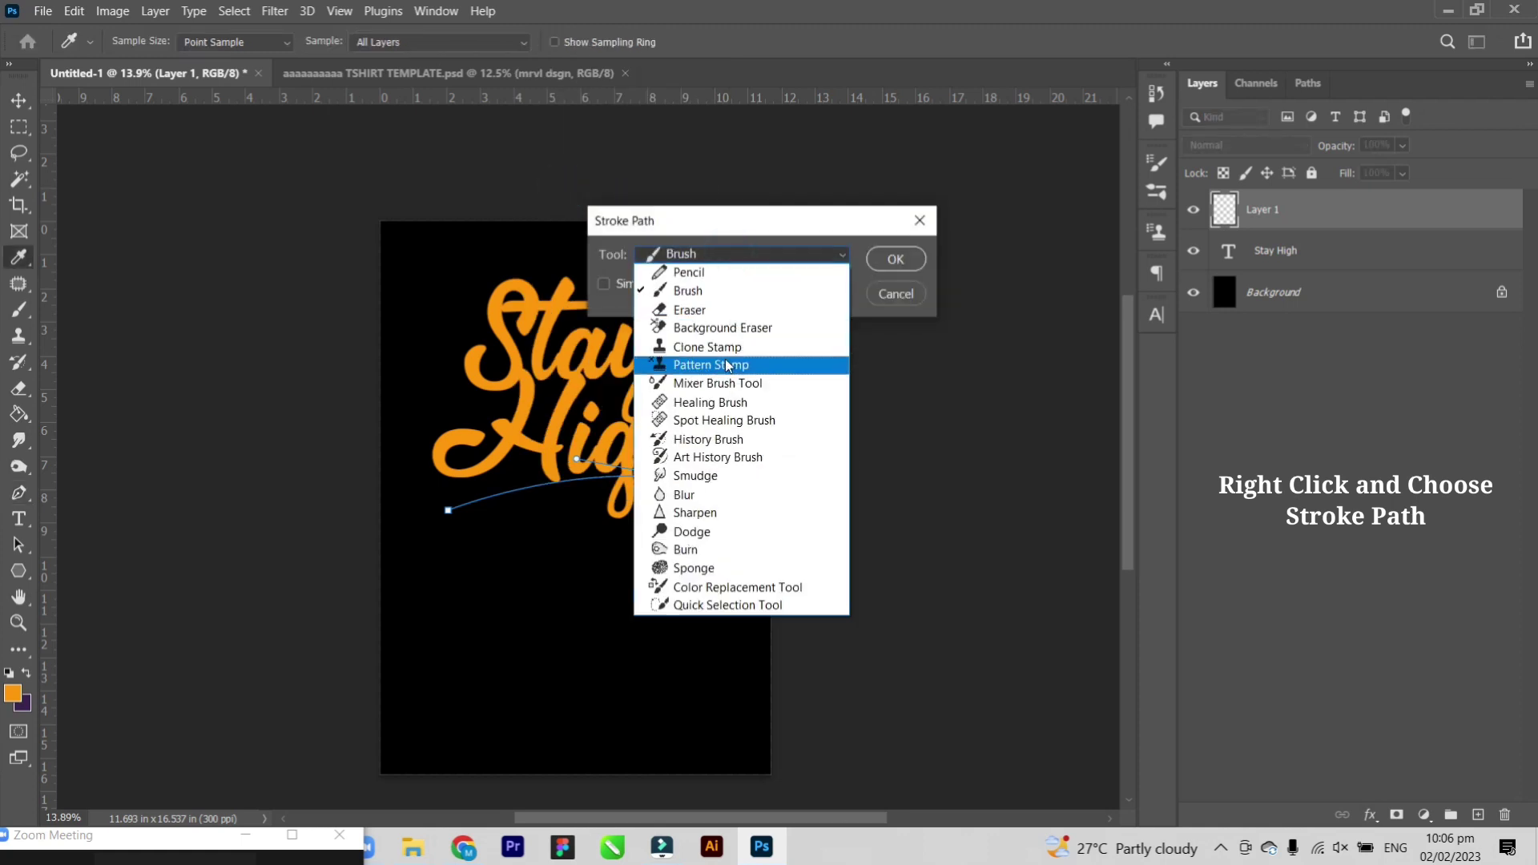
pyautogui.click(683, 253)
pyautogui.click(713, 296)
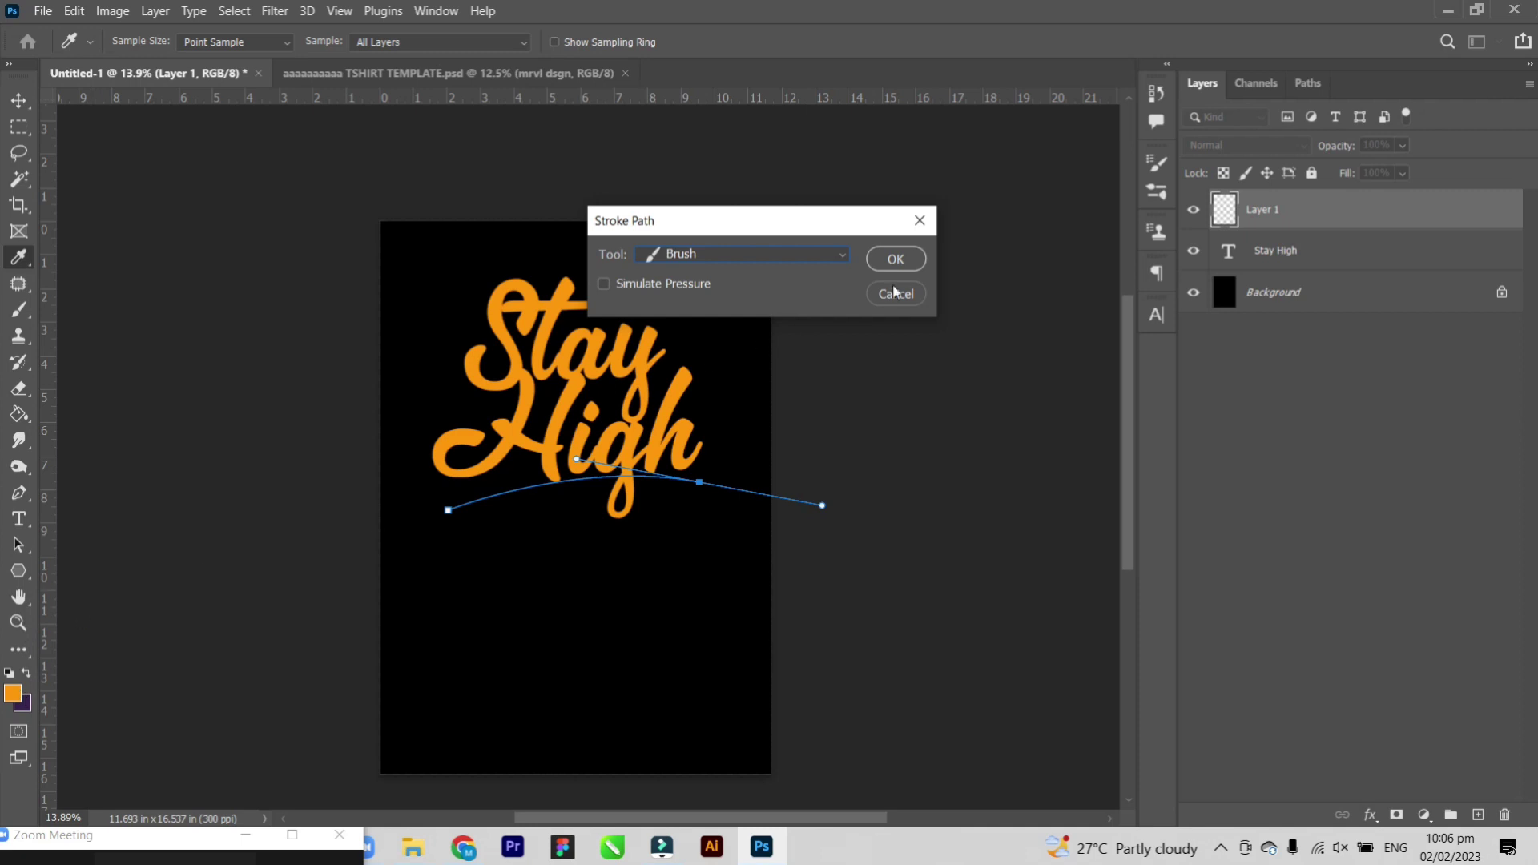
pyautogui.click(895, 259)
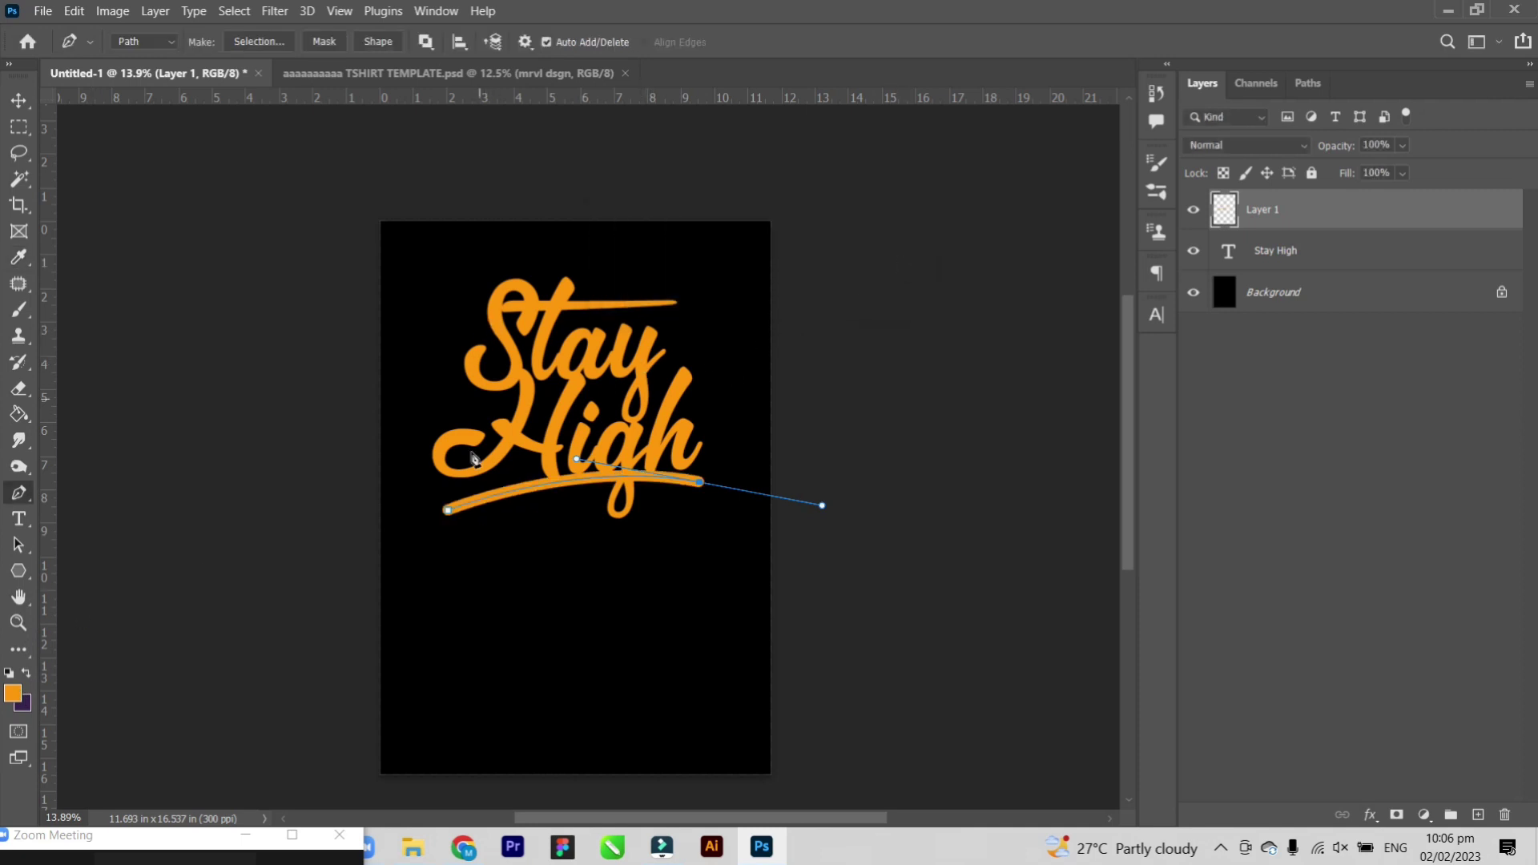
pyautogui.rightClick(486, 500)
pyautogui.click(532, 83)
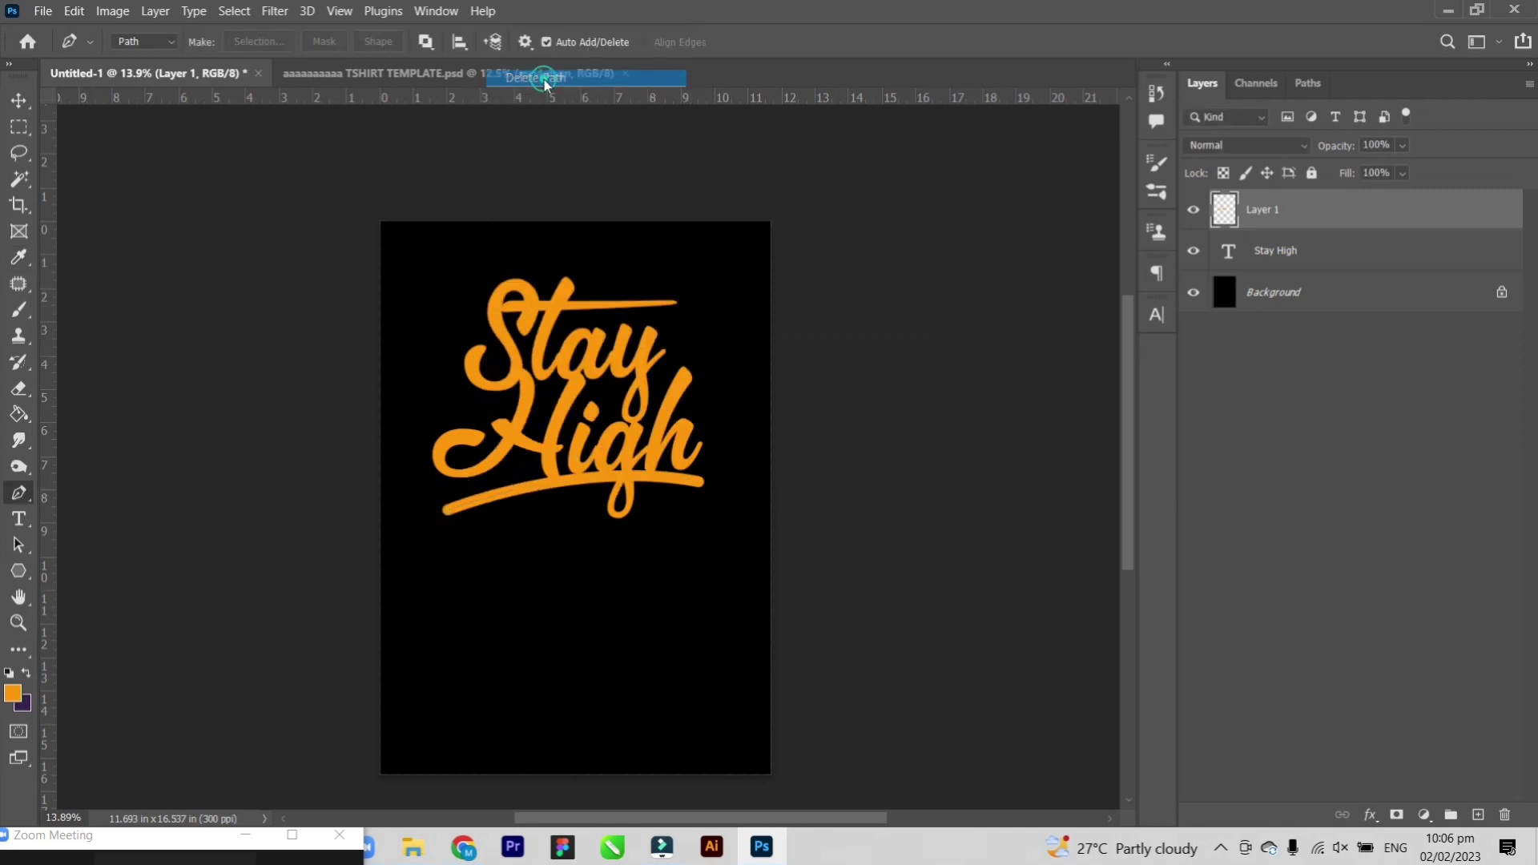
# Place the swoosh layer beneath the Stay High text and tilt it slightly.
pyautogui.click(19, 100)
pyautogui.moveTo(566, 490); pyautogui.dragTo(571, 480)
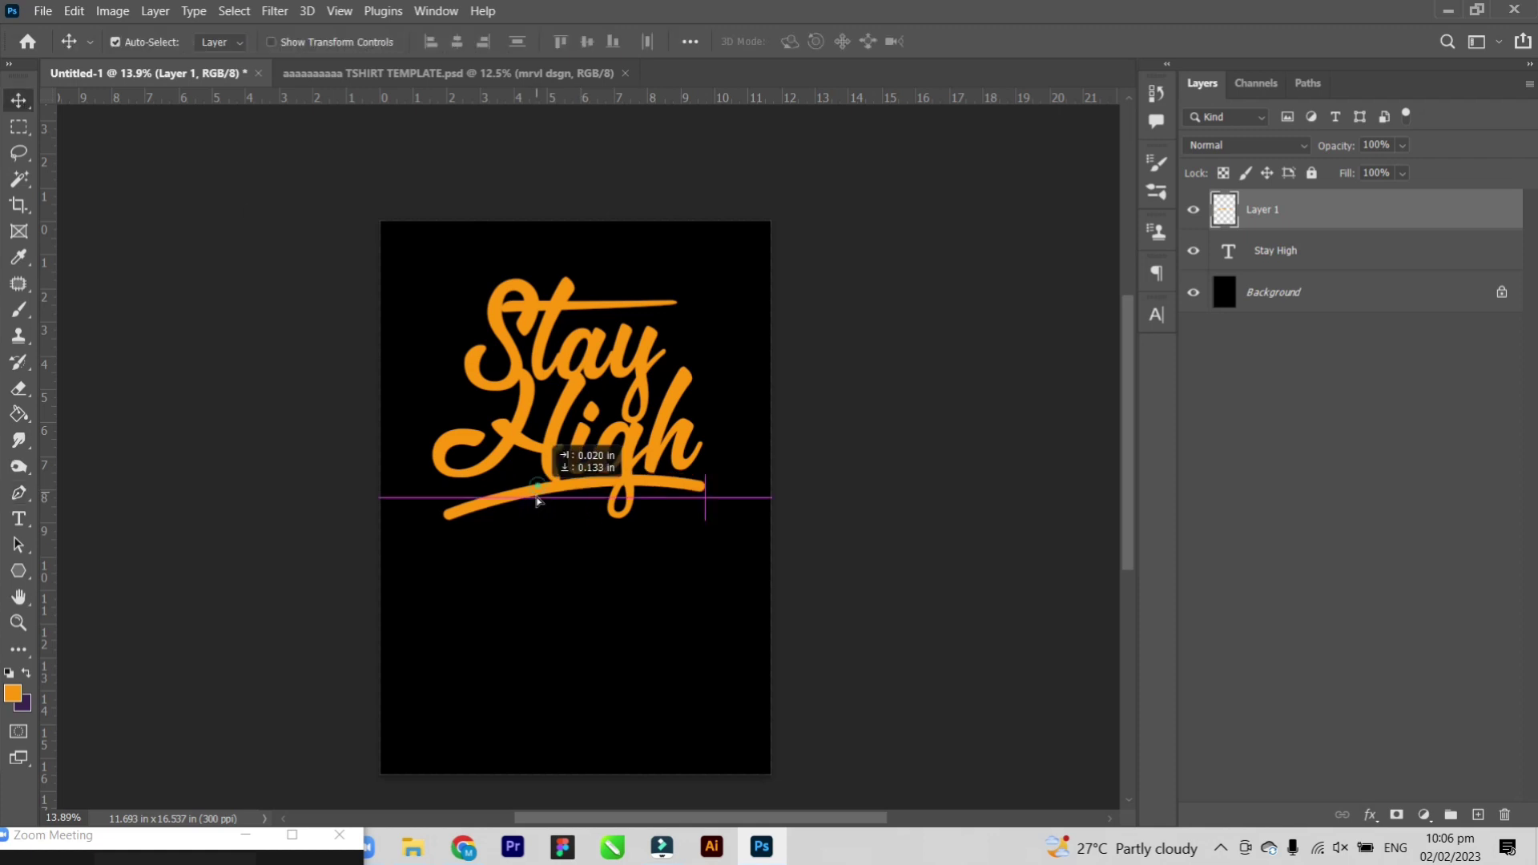
pyautogui.moveTo(1366, 215); pyautogui.dragTo(1328, 275)
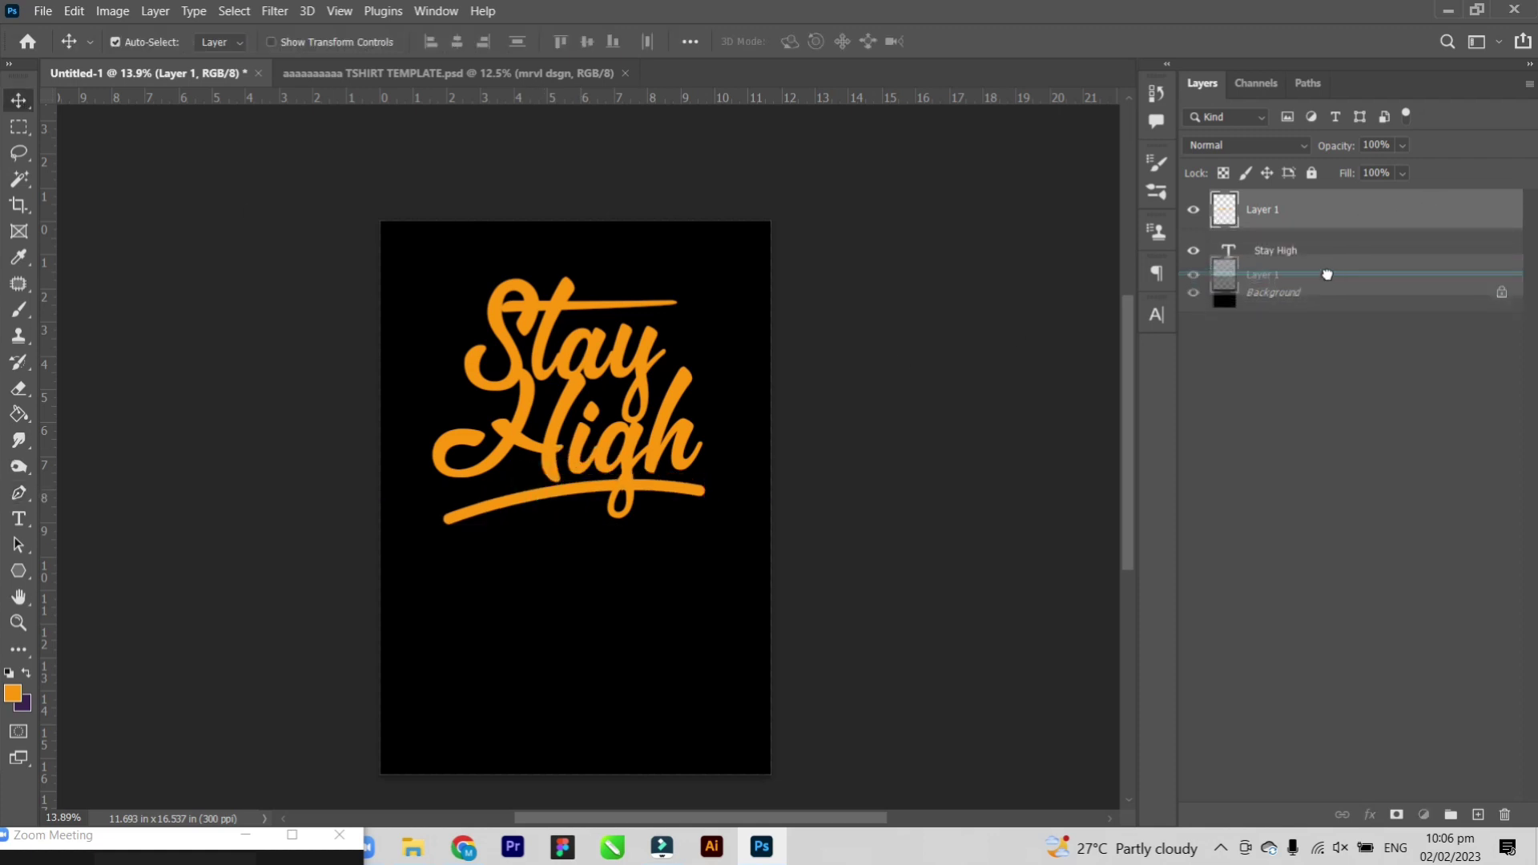
pyautogui.hotkey('ctrl', 't')
pyautogui.moveTo(735, 455); pyautogui.dragTo(751, 462)
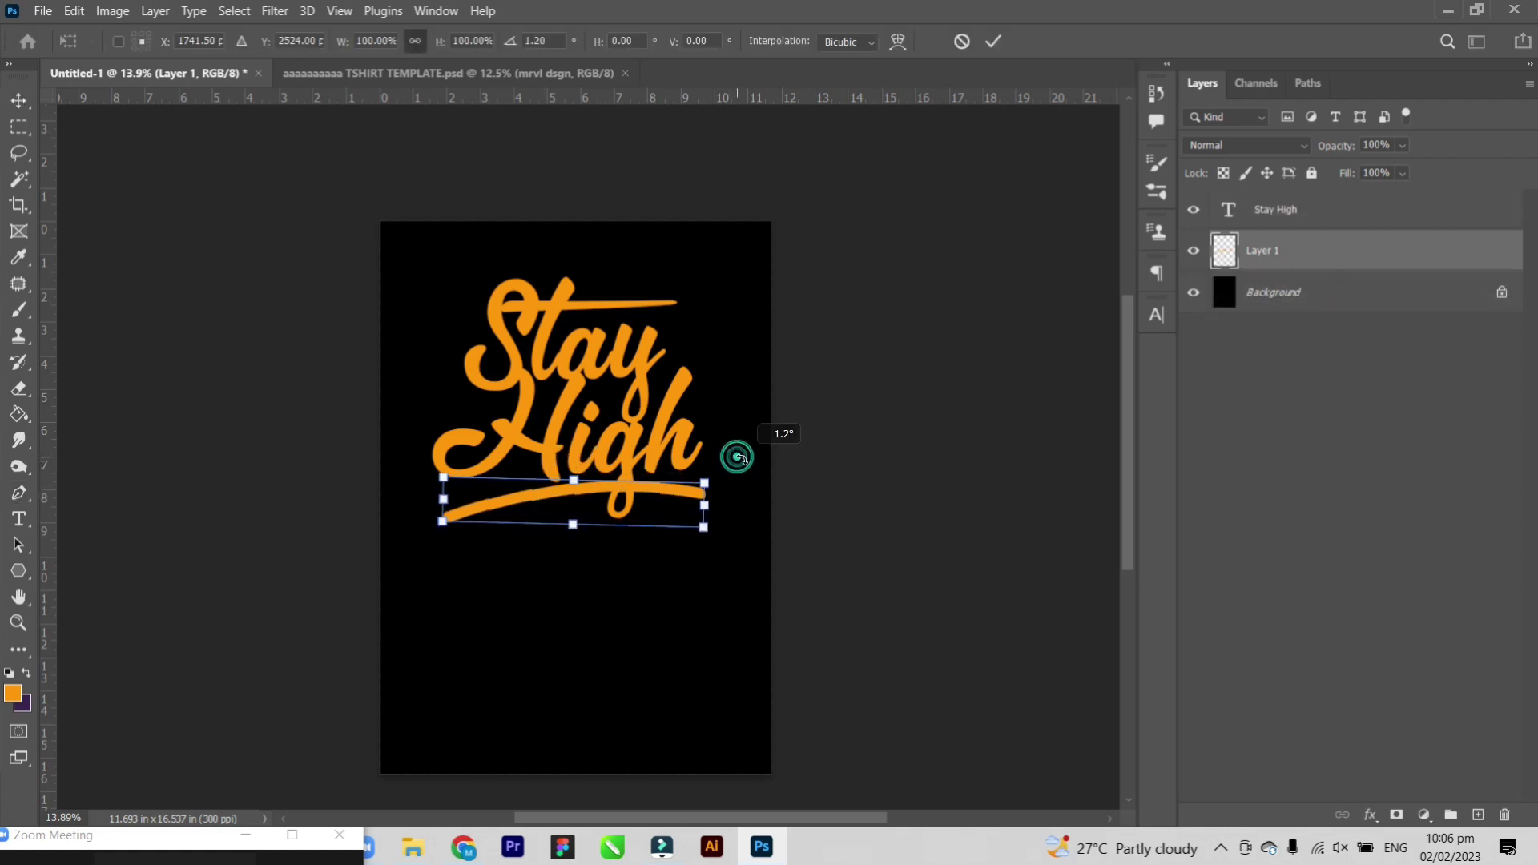
pyautogui.click(14, 110)
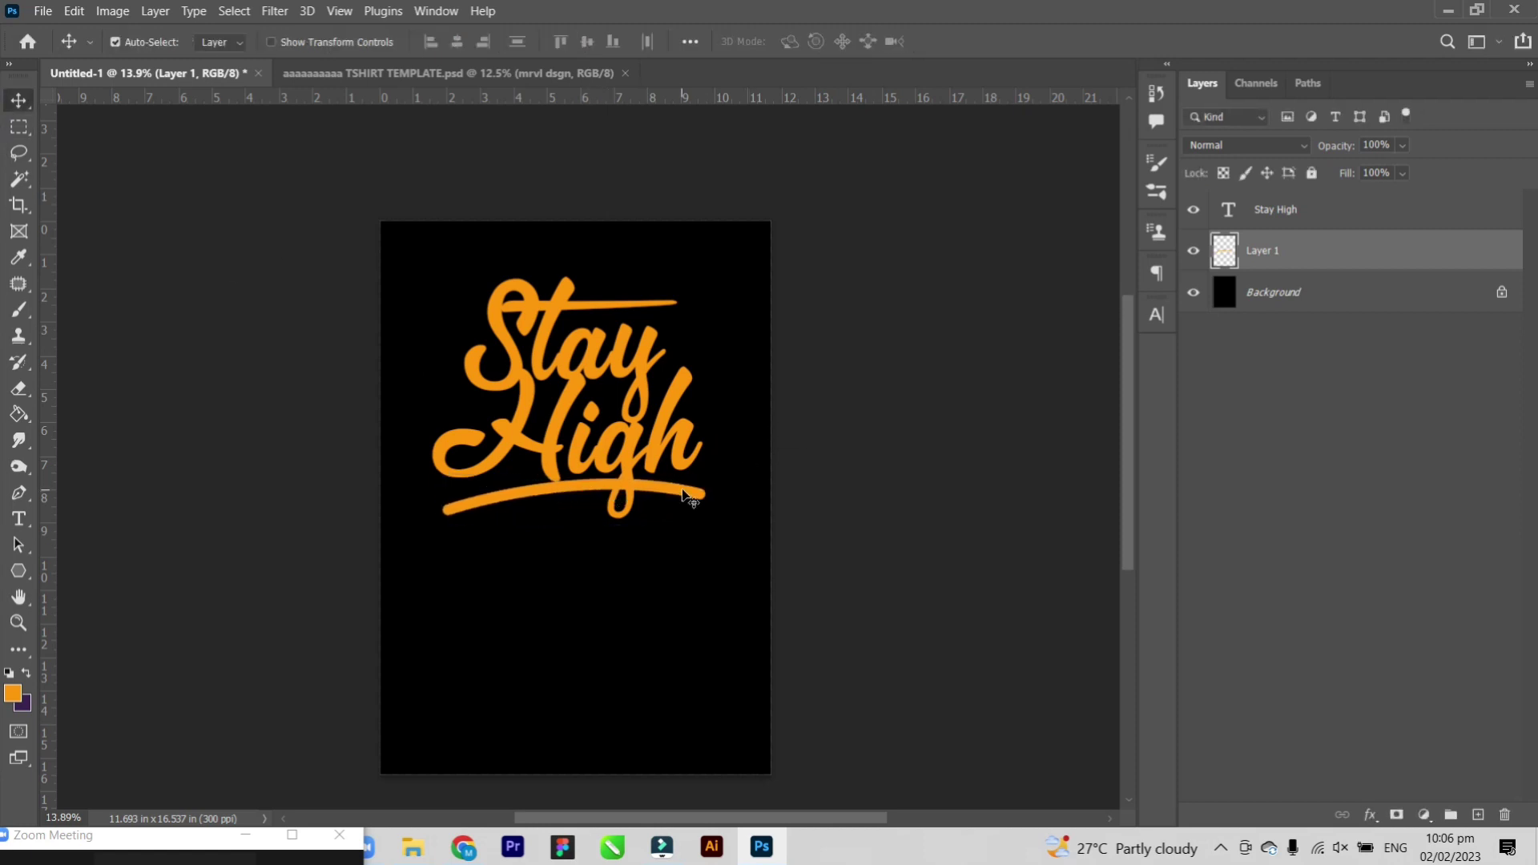
# Duplicate the Stay High and Layer 1 layers and convert the copies into one smart object.
pyautogui.keyDown('shift'); pyautogui.click(1351, 210); pyautogui.keyUp('shift')
pyautogui.rightClick(1352, 214)
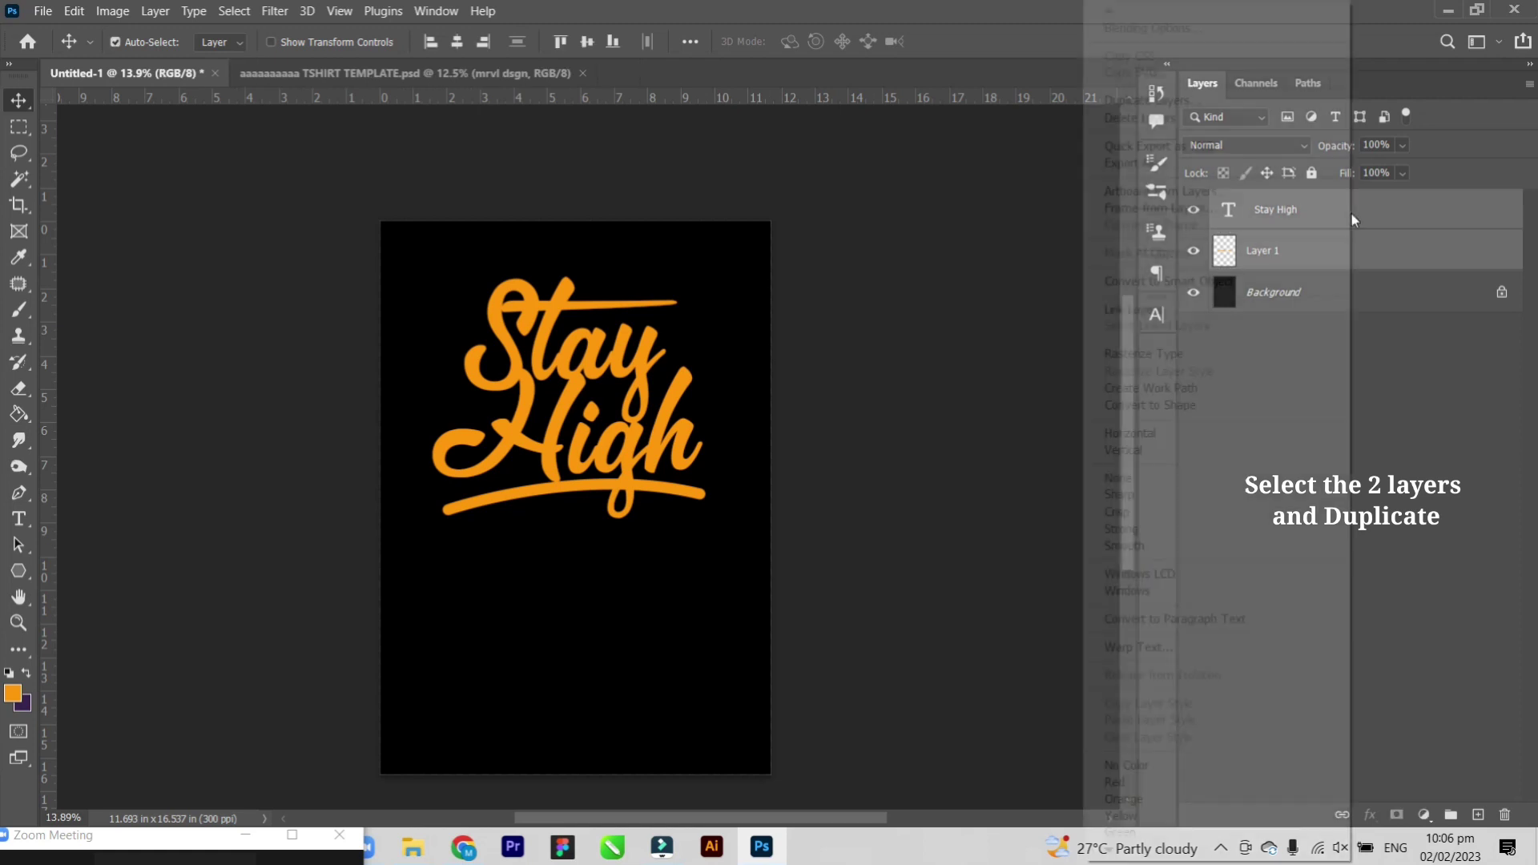
pyautogui.click(1185, 100)
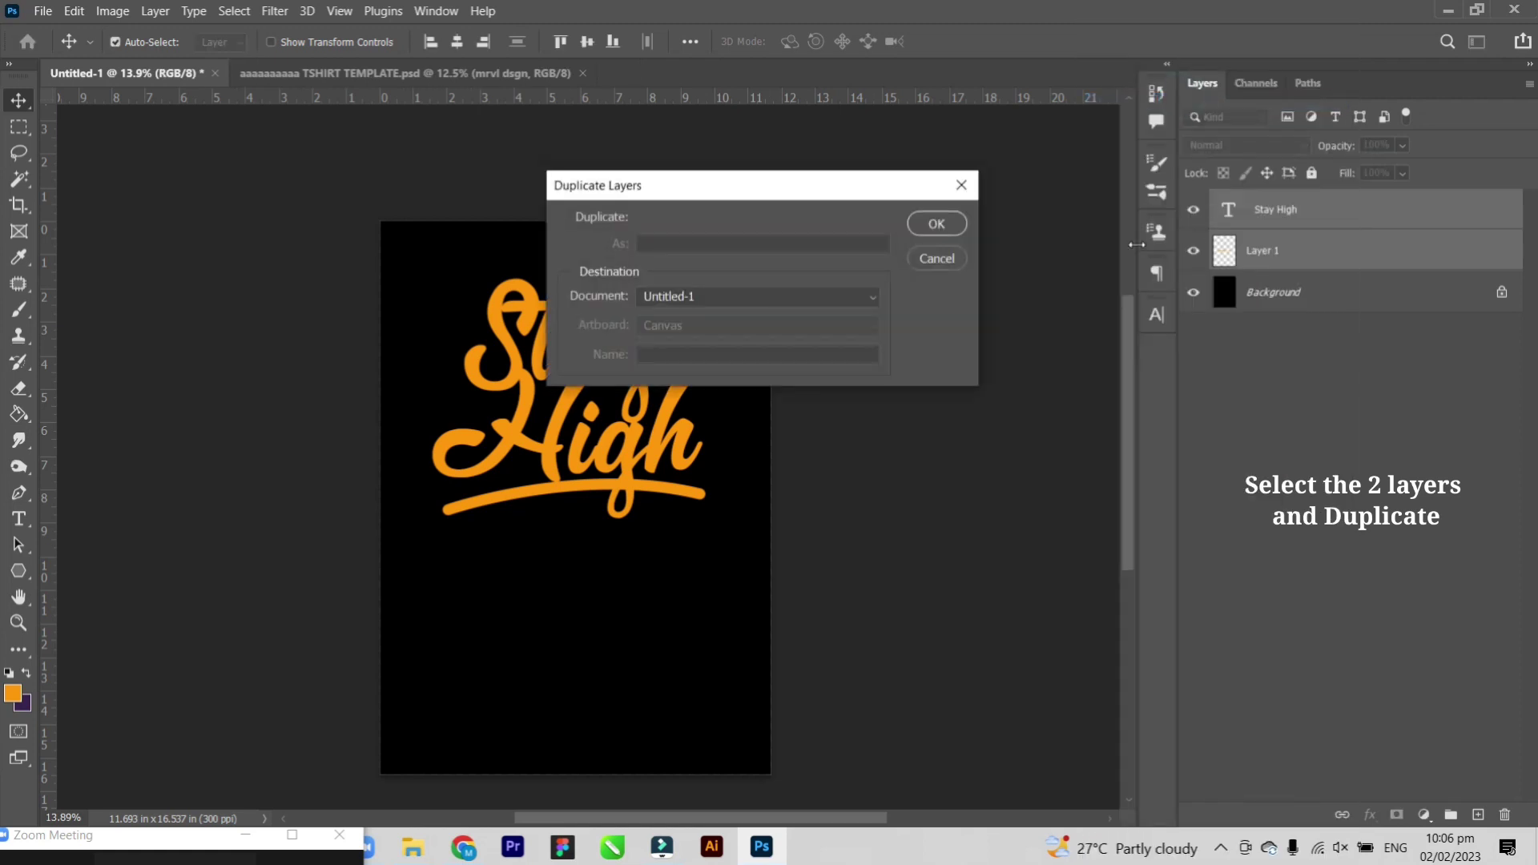
pyautogui.click(951, 228)
pyautogui.rightClick(1355, 213)
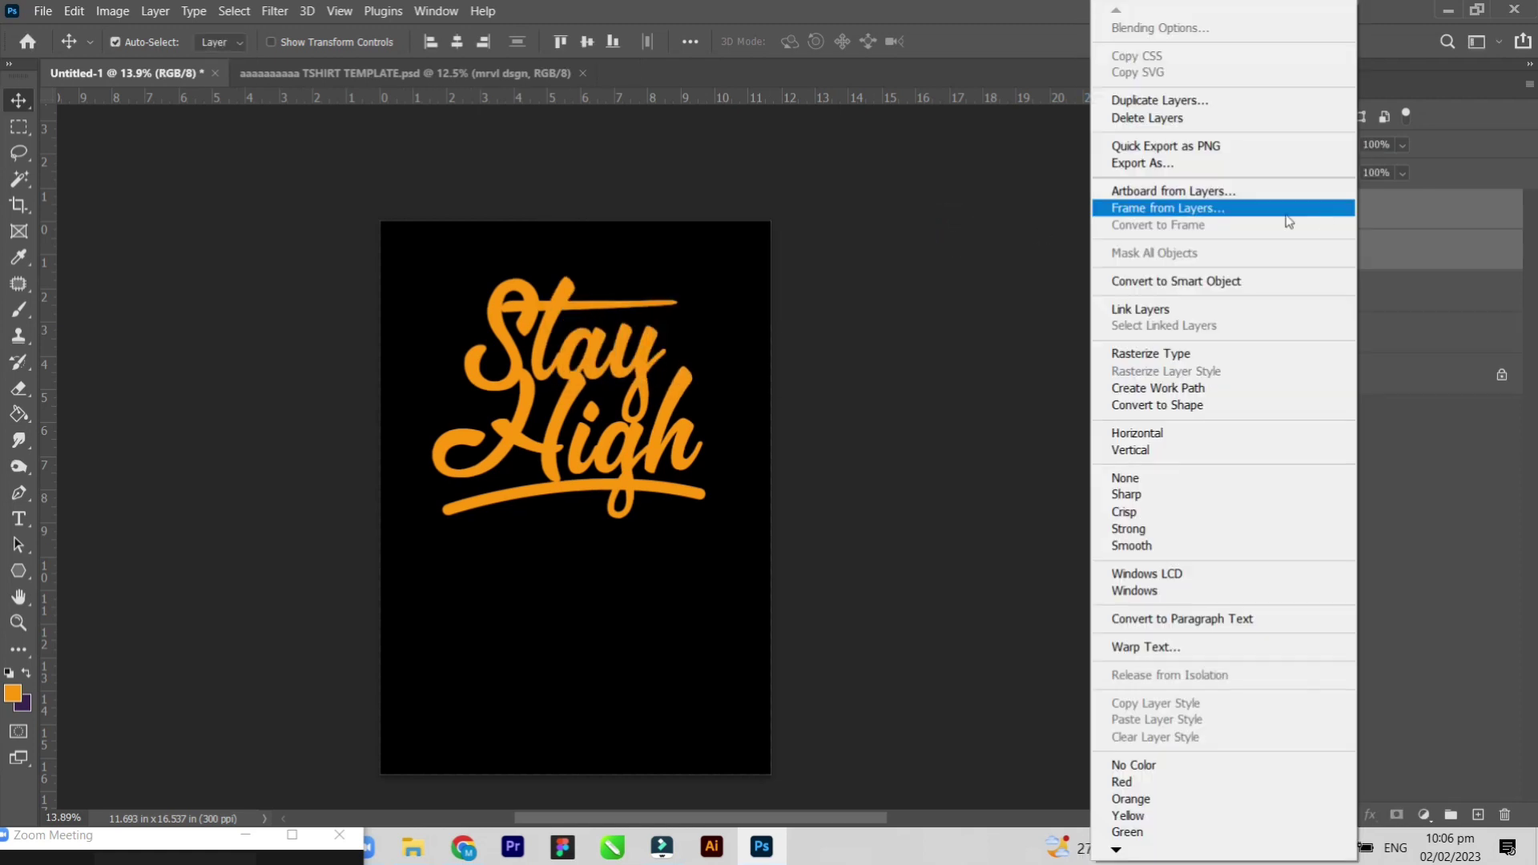
pyautogui.click(1213, 281)
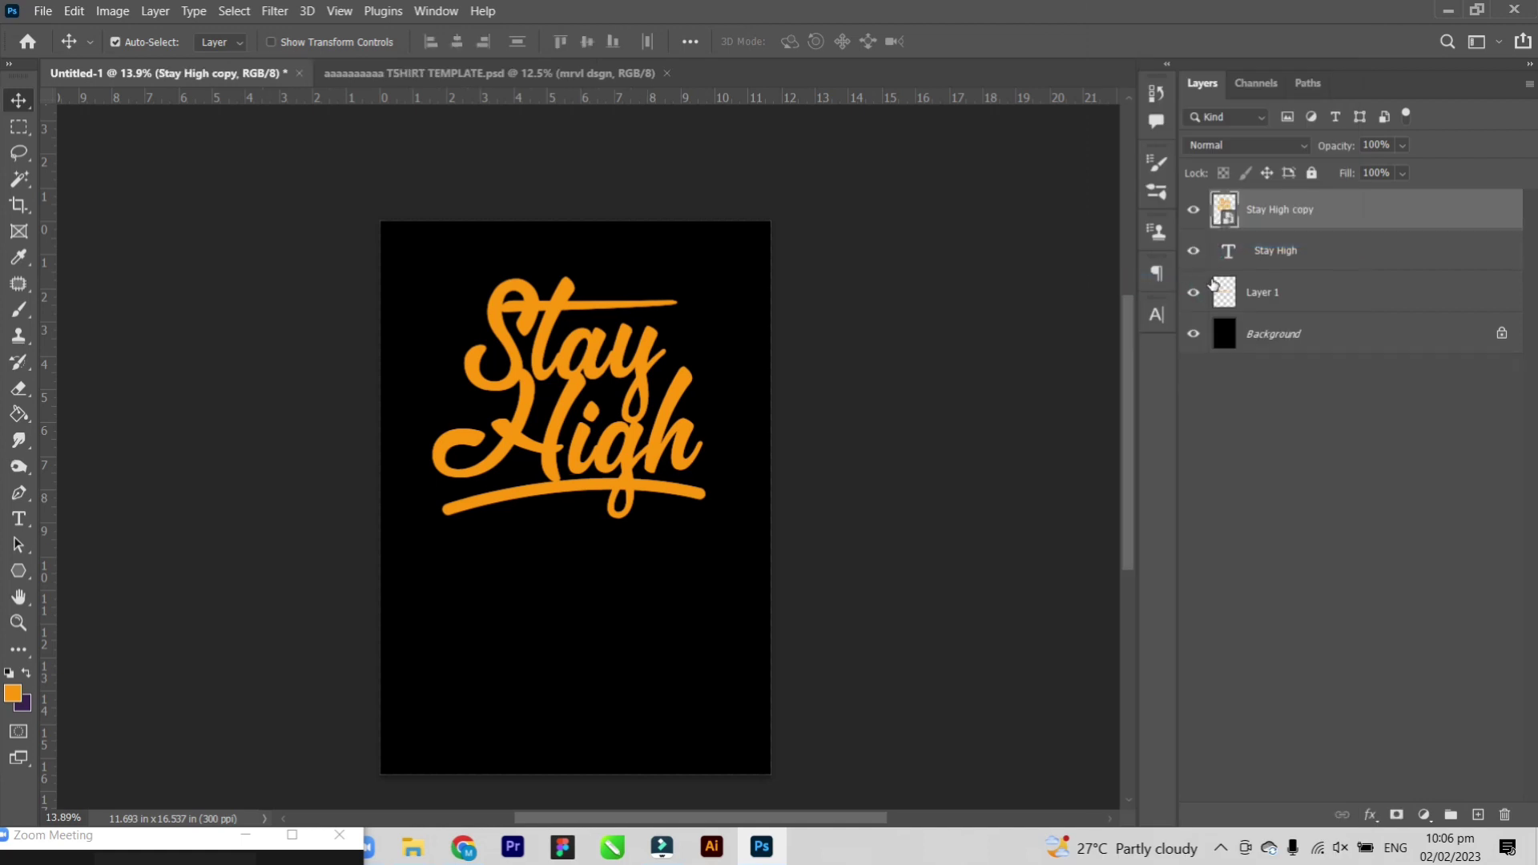
# Move the Stay High copy below Layer 1 and offset it slightly downward.
pyautogui.moveTo(1344, 215); pyautogui.dragTo(1327, 319)
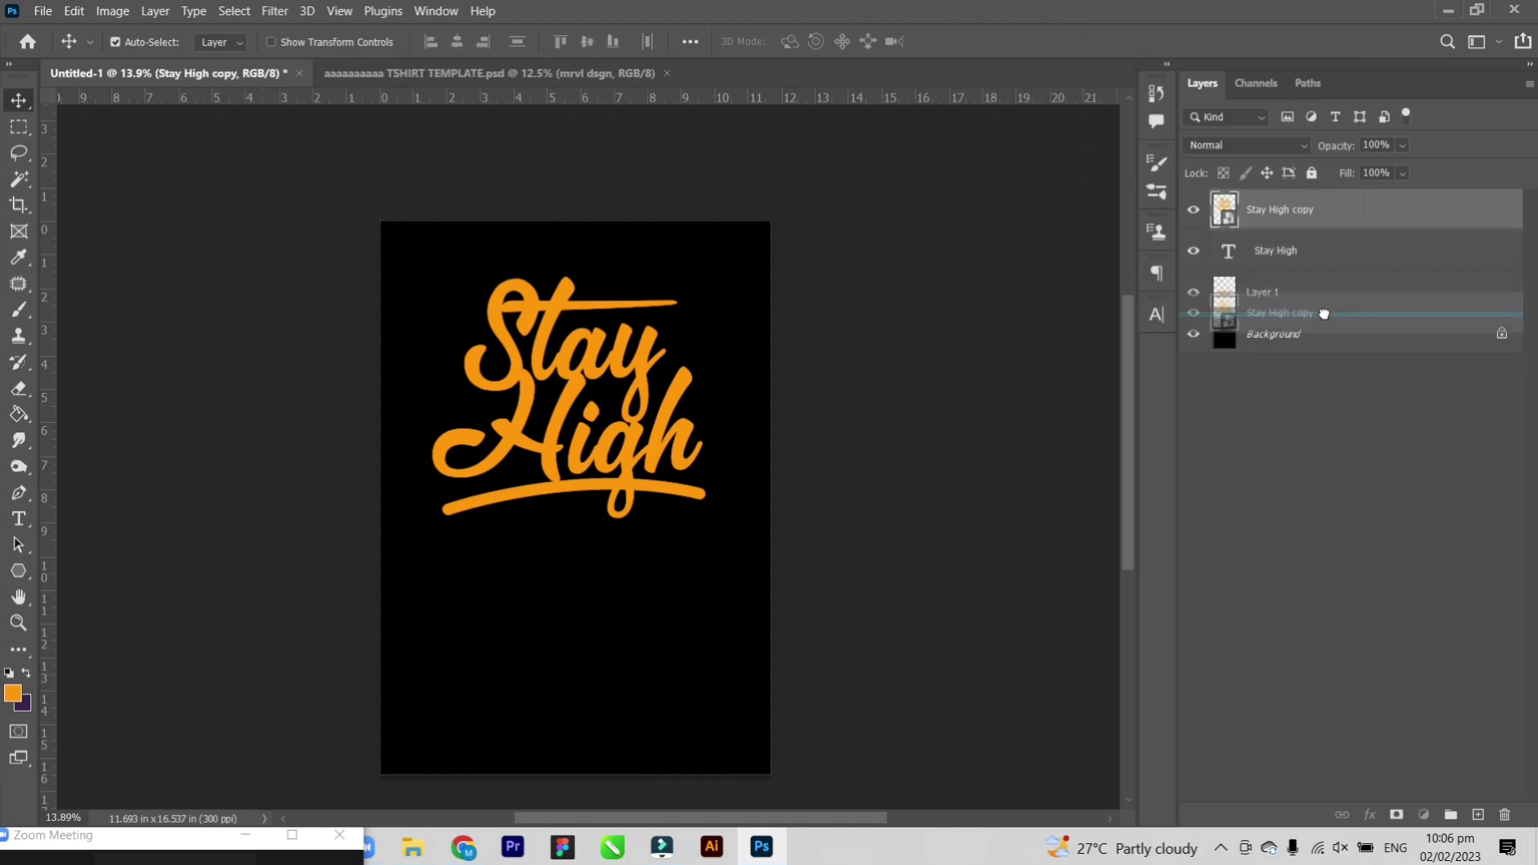
pyautogui.hotkey('ctrl', 't')
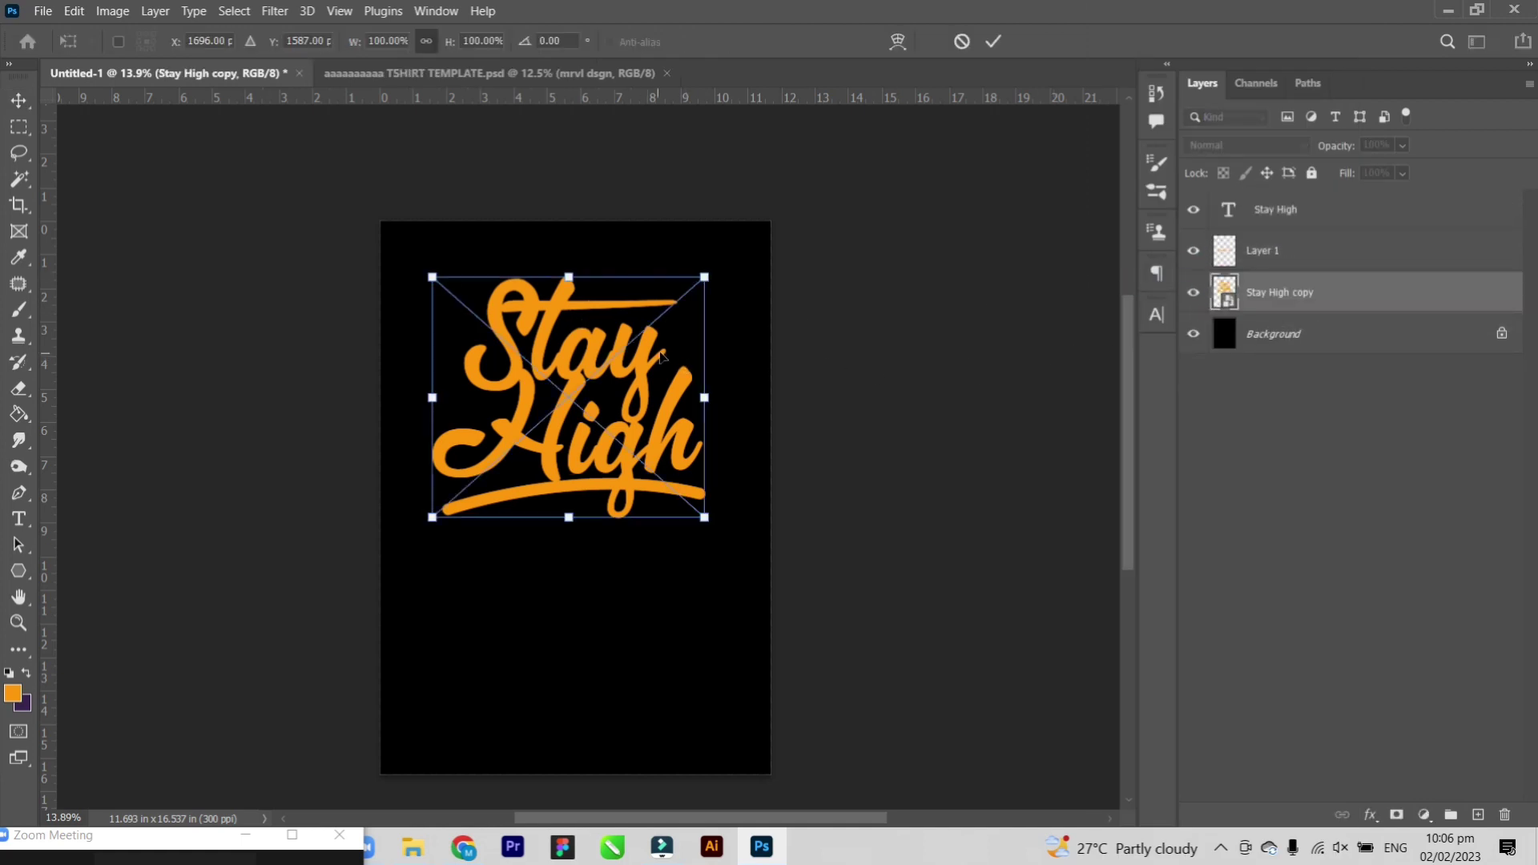
pyautogui.moveTo(663, 356); pyautogui.dragTo(663, 370)
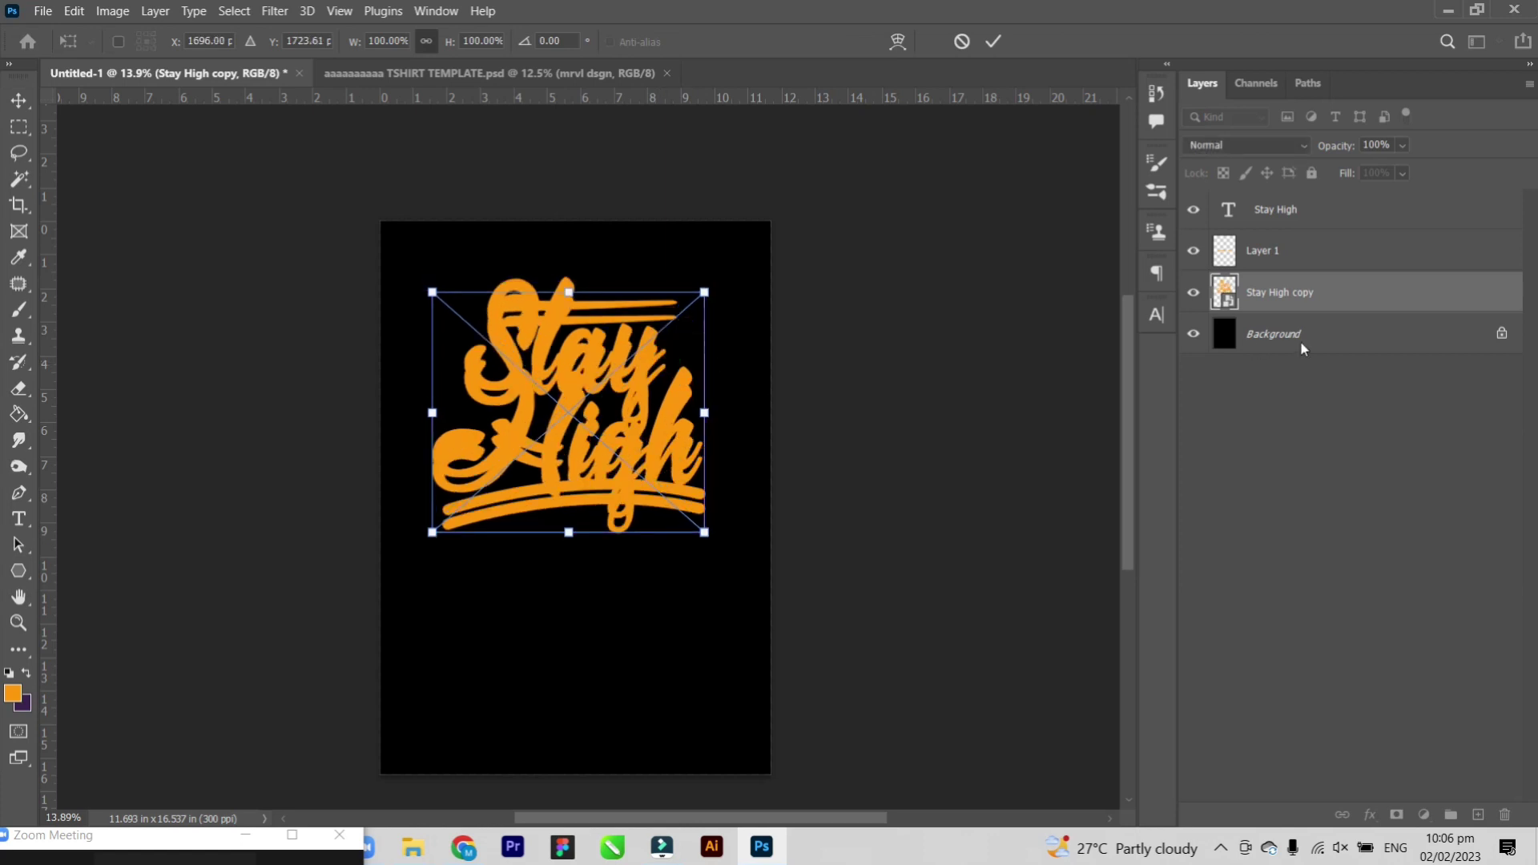
pyautogui.press('Return')
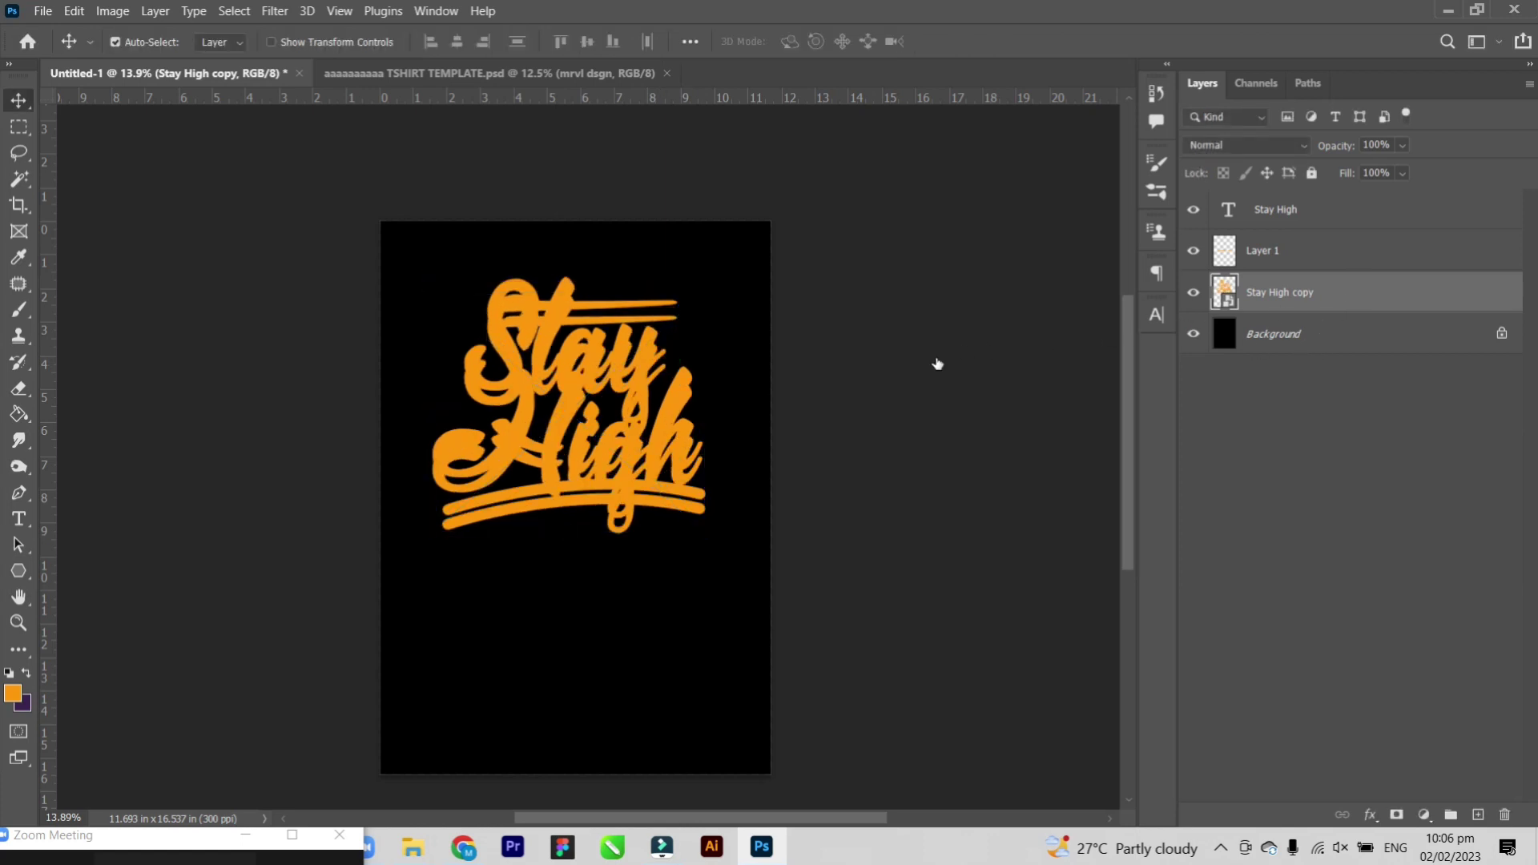
# Add a dark purple (3a234f) Color Overlay to the Stay High copy.
pyautogui.click(857, 371)
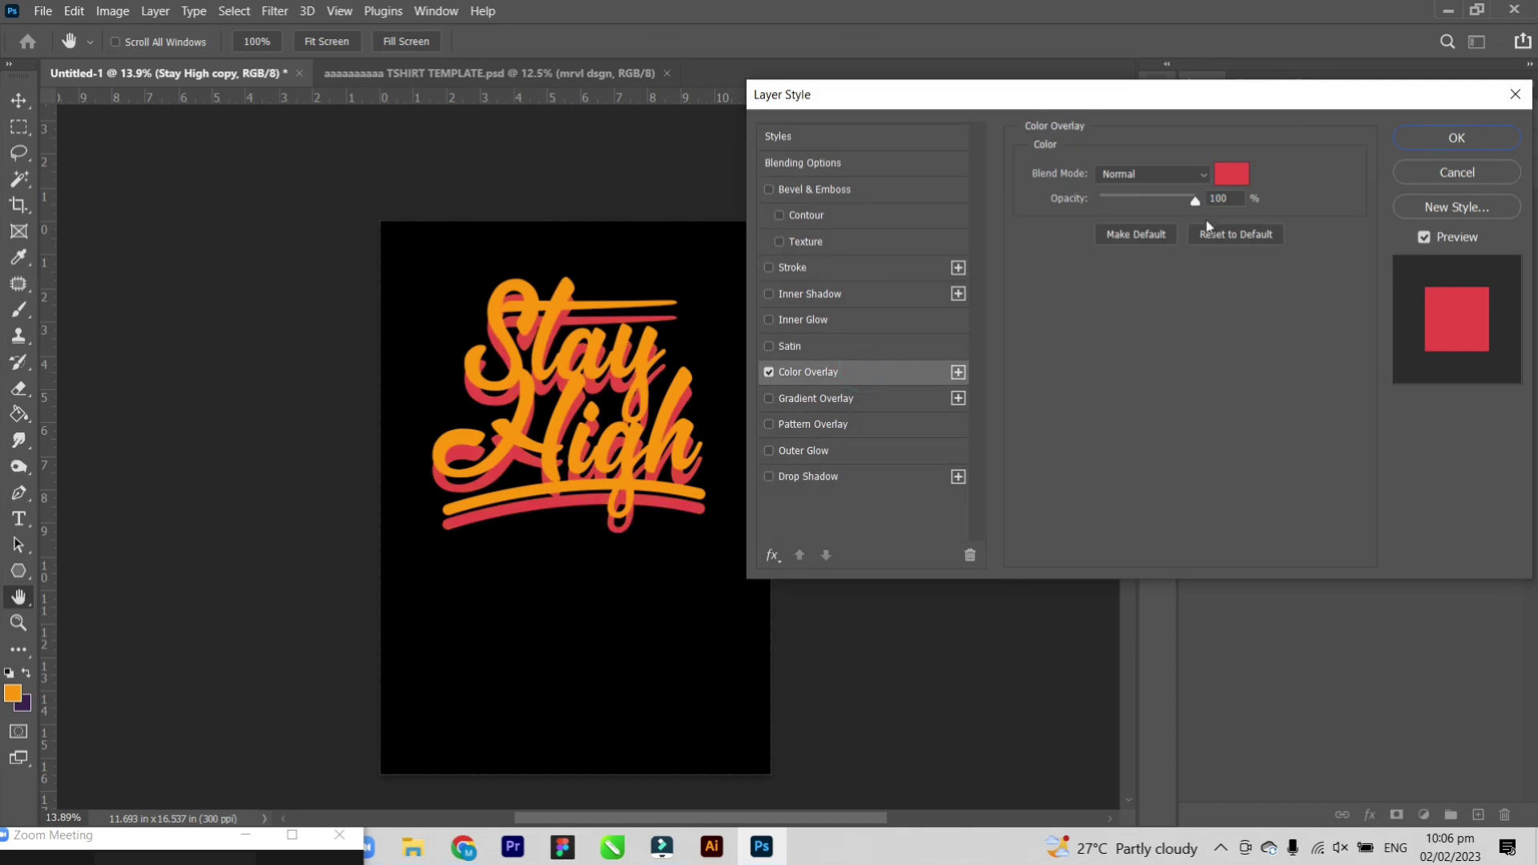
pyautogui.click(1229, 175)
pyautogui.click(22, 703)
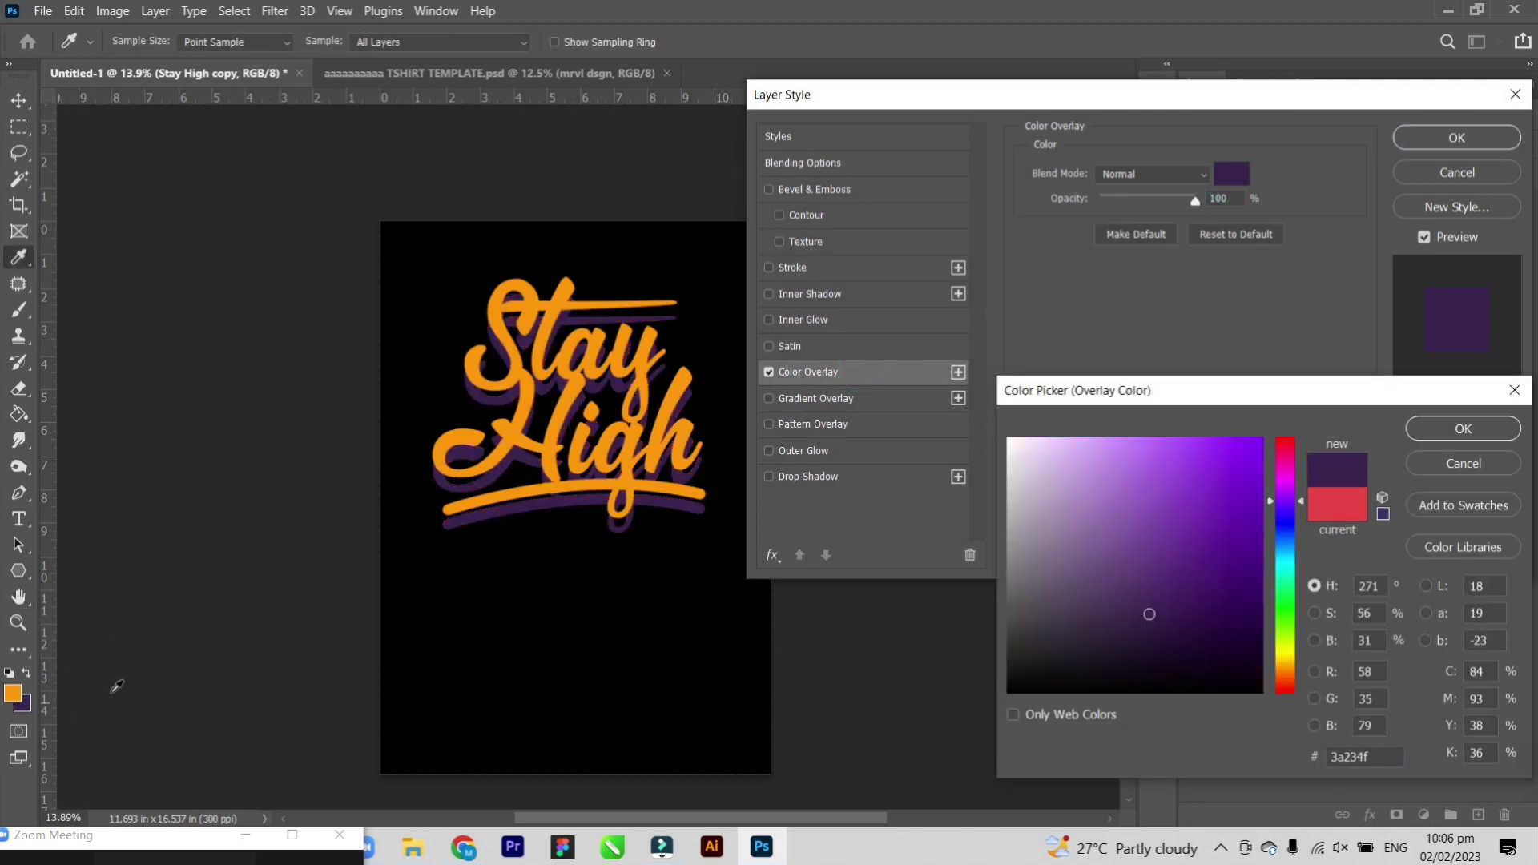
pyautogui.click(1463, 428)
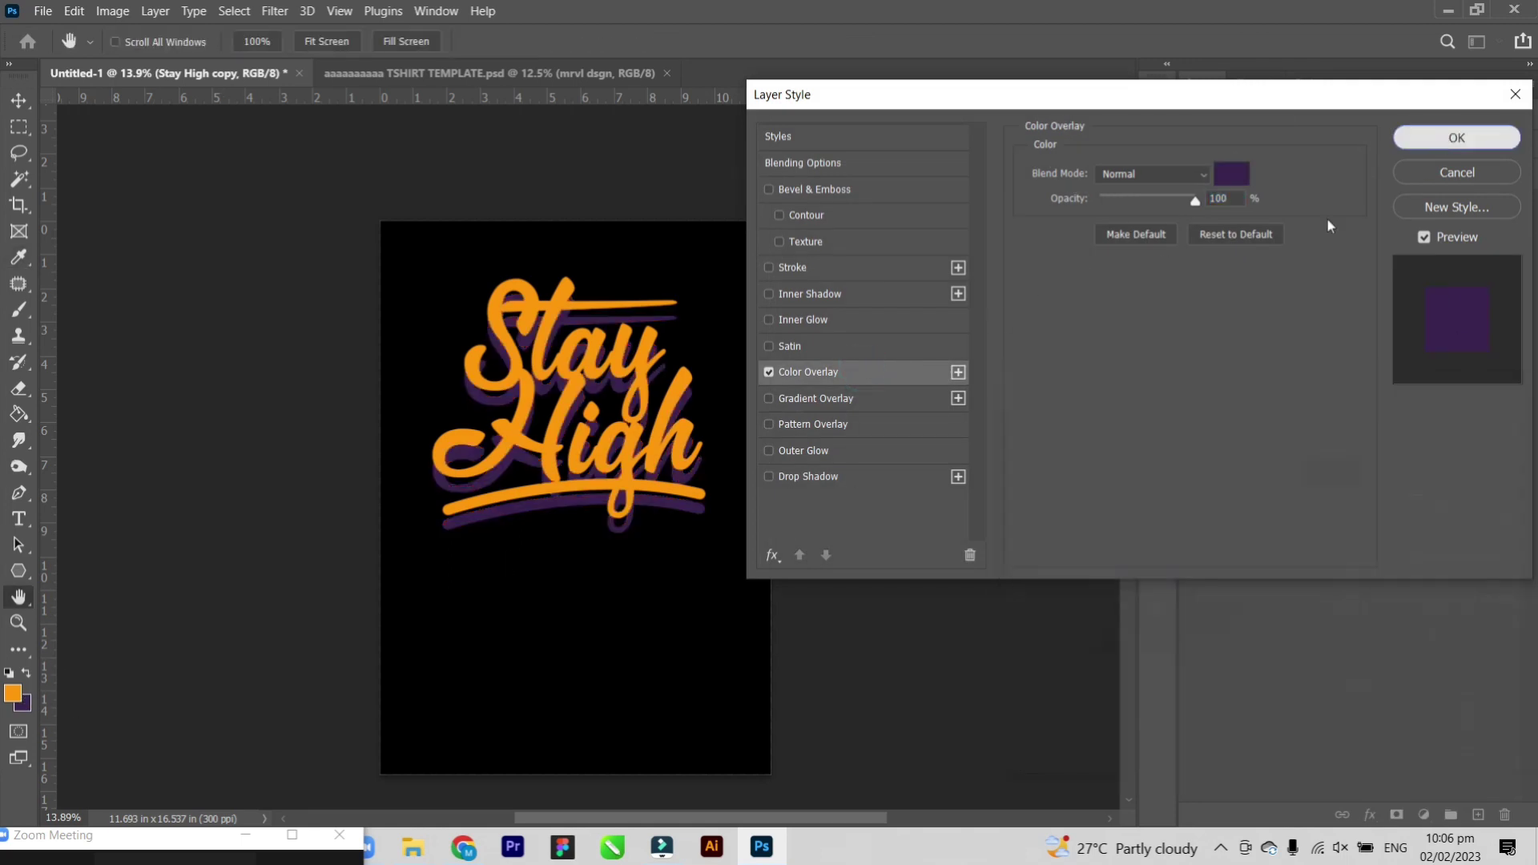
pyautogui.click(1456, 137)
# Nudge the purple shadow copy and rotate it slightly so it hugs the lettering.
pyautogui.scroll(2, 528, 499)
pyautogui.moveTo(550, 512); pyautogui.dragTo(588, 525)
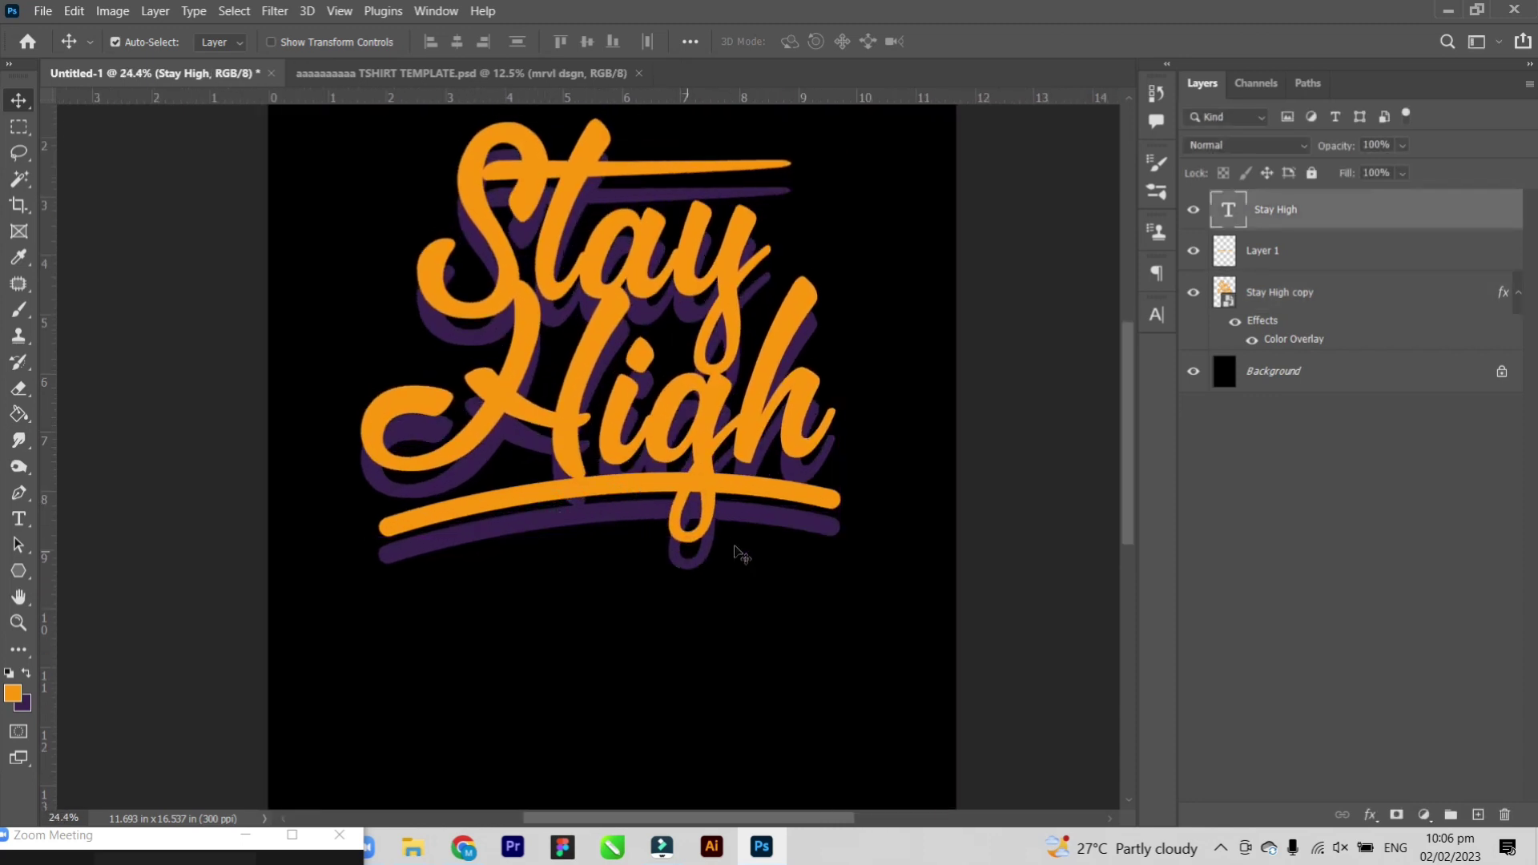
pyautogui.click(1304, 297)
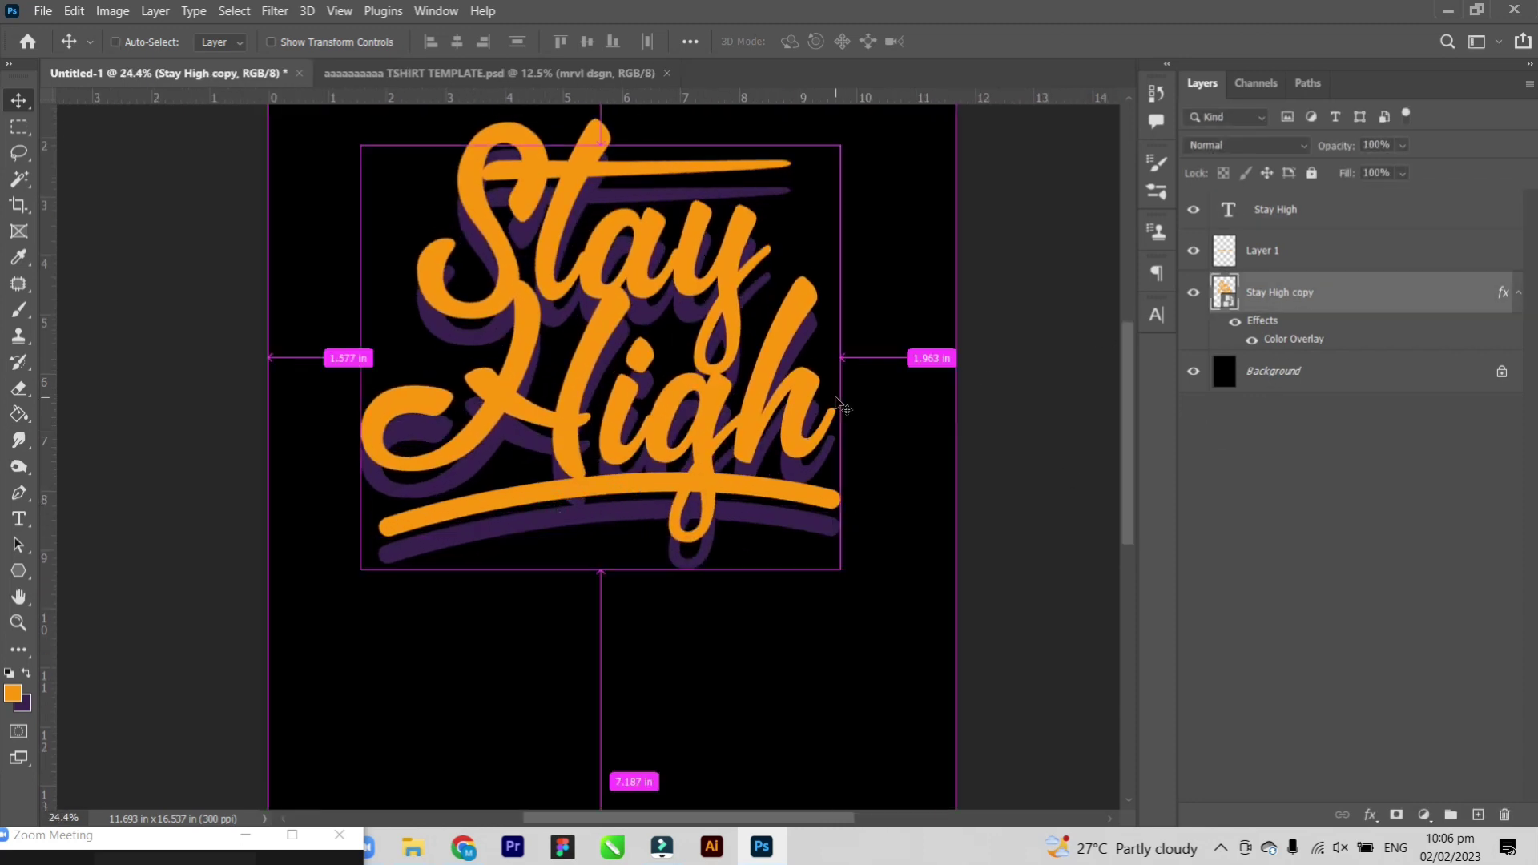
pyautogui.hotkey('ctrl', 't')
pyautogui.moveTo(763, 387); pyautogui.dragTo(764, 382)
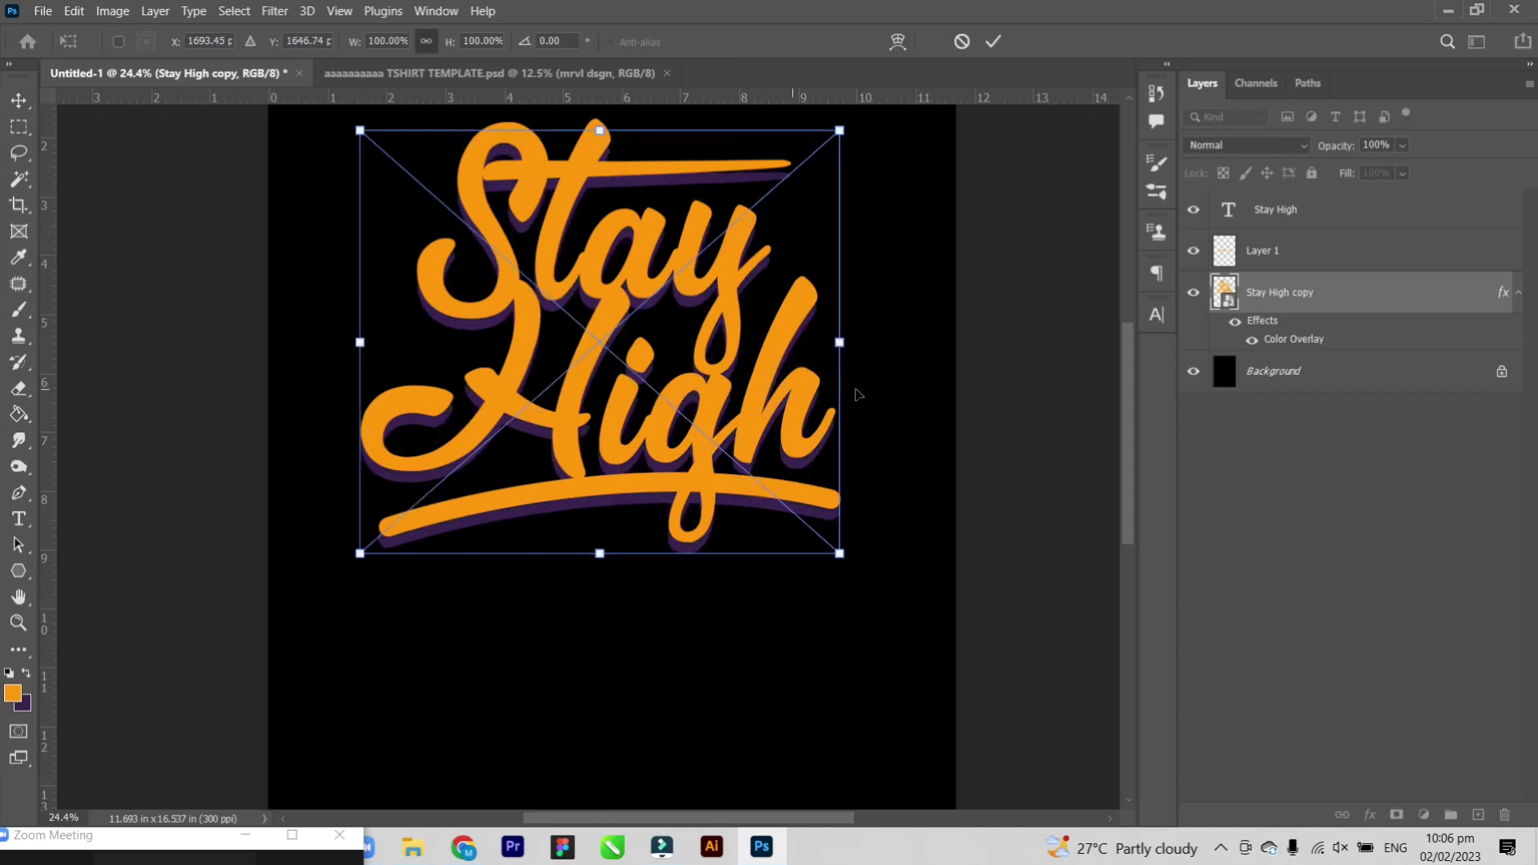
pyautogui.moveTo(915, 378); pyautogui.dragTo(922, 383)
pyautogui.press('Return')
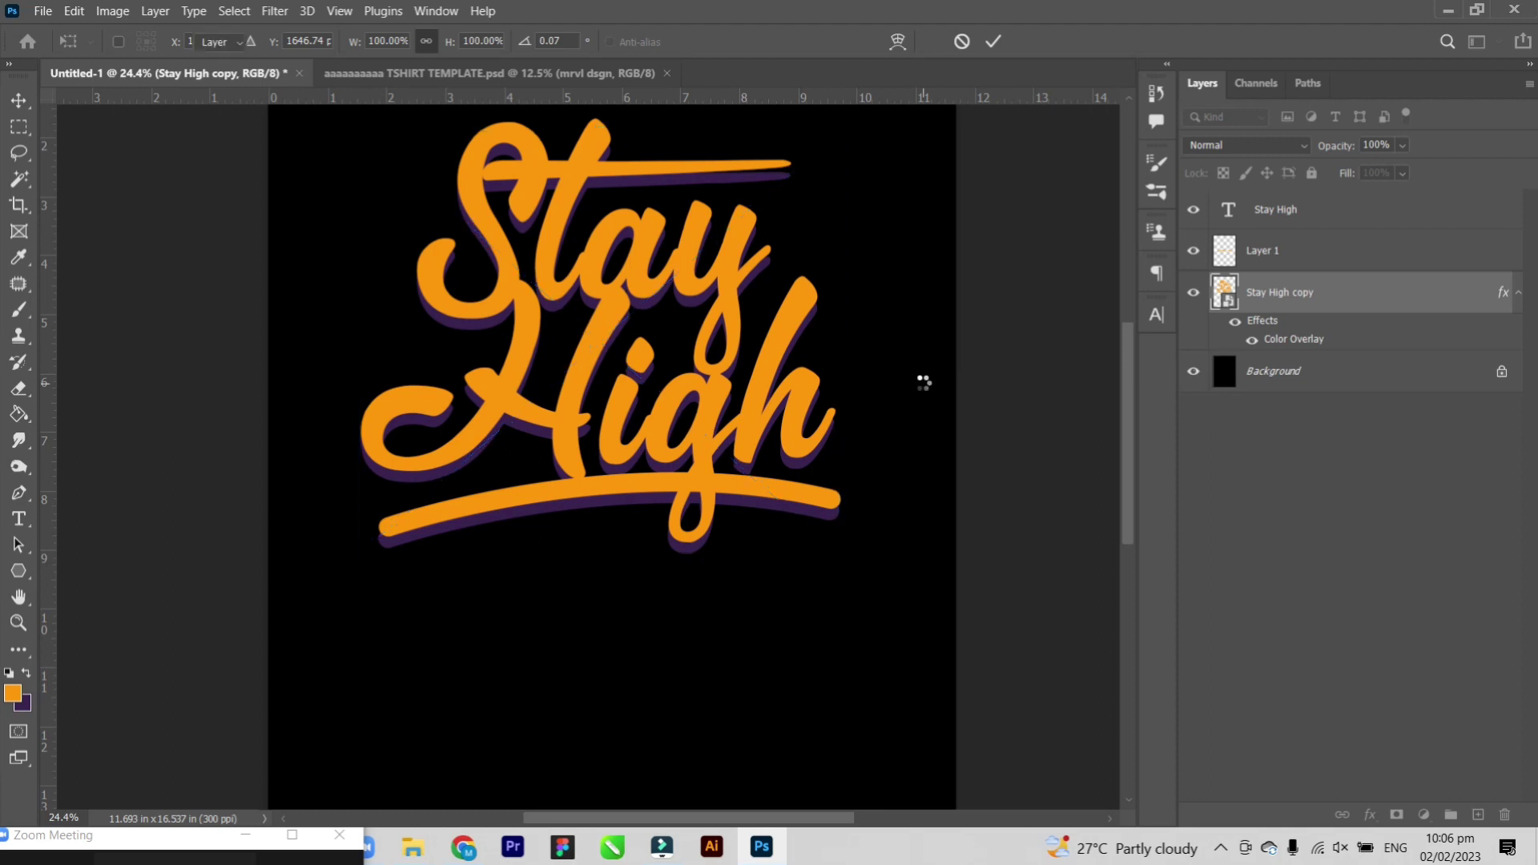
pyautogui.scroll(-5, 825, 398)
pyautogui.scroll(-2, 824, 398)
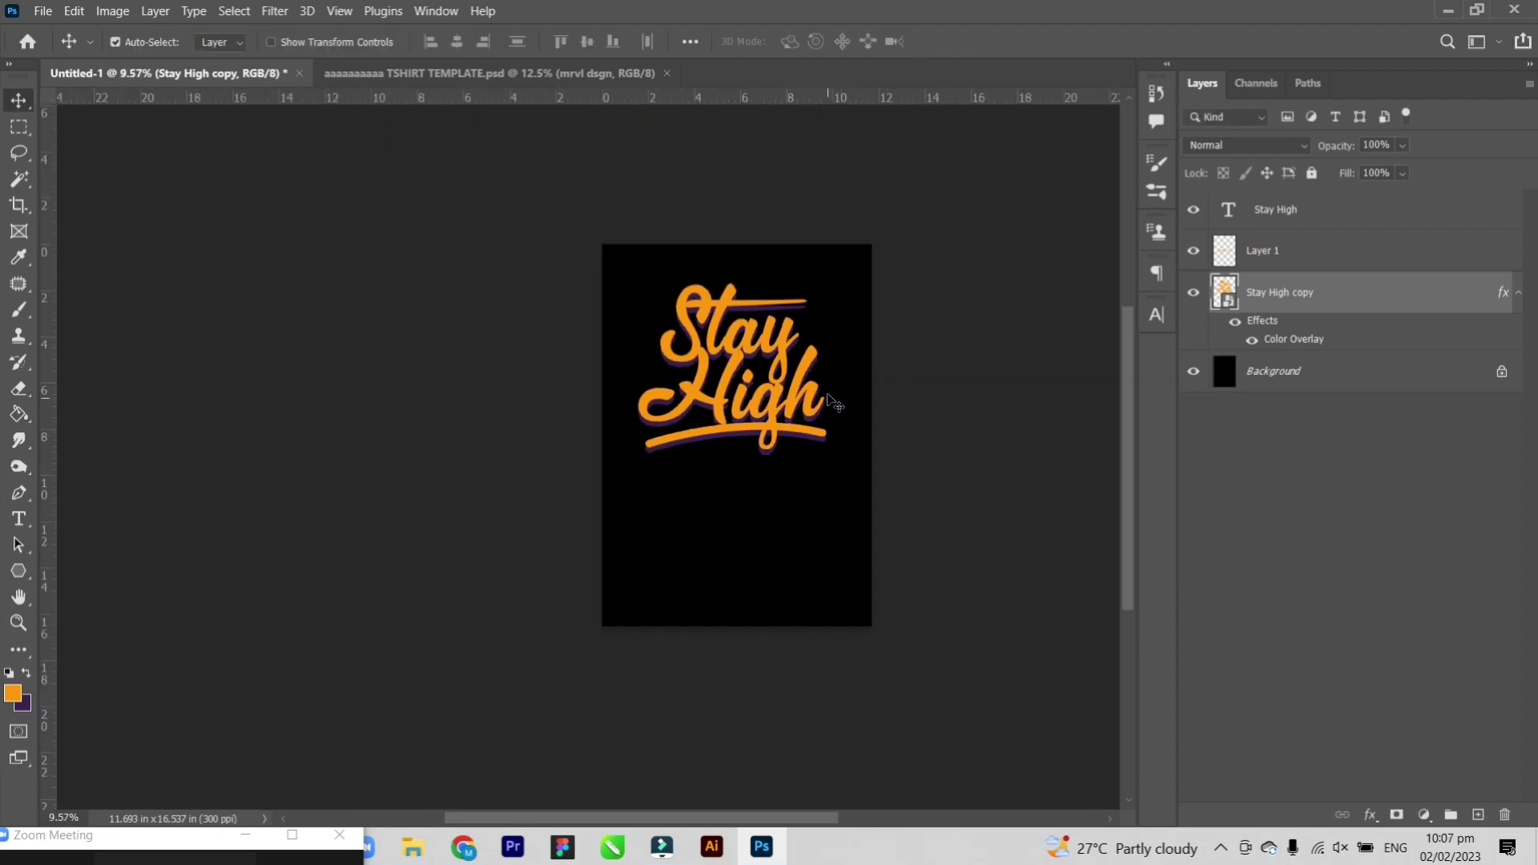
pyautogui.scroll(6, 829, 400)
pyautogui.scroll(-2, 832, 402)
pyautogui.scroll(-2, 833, 400)
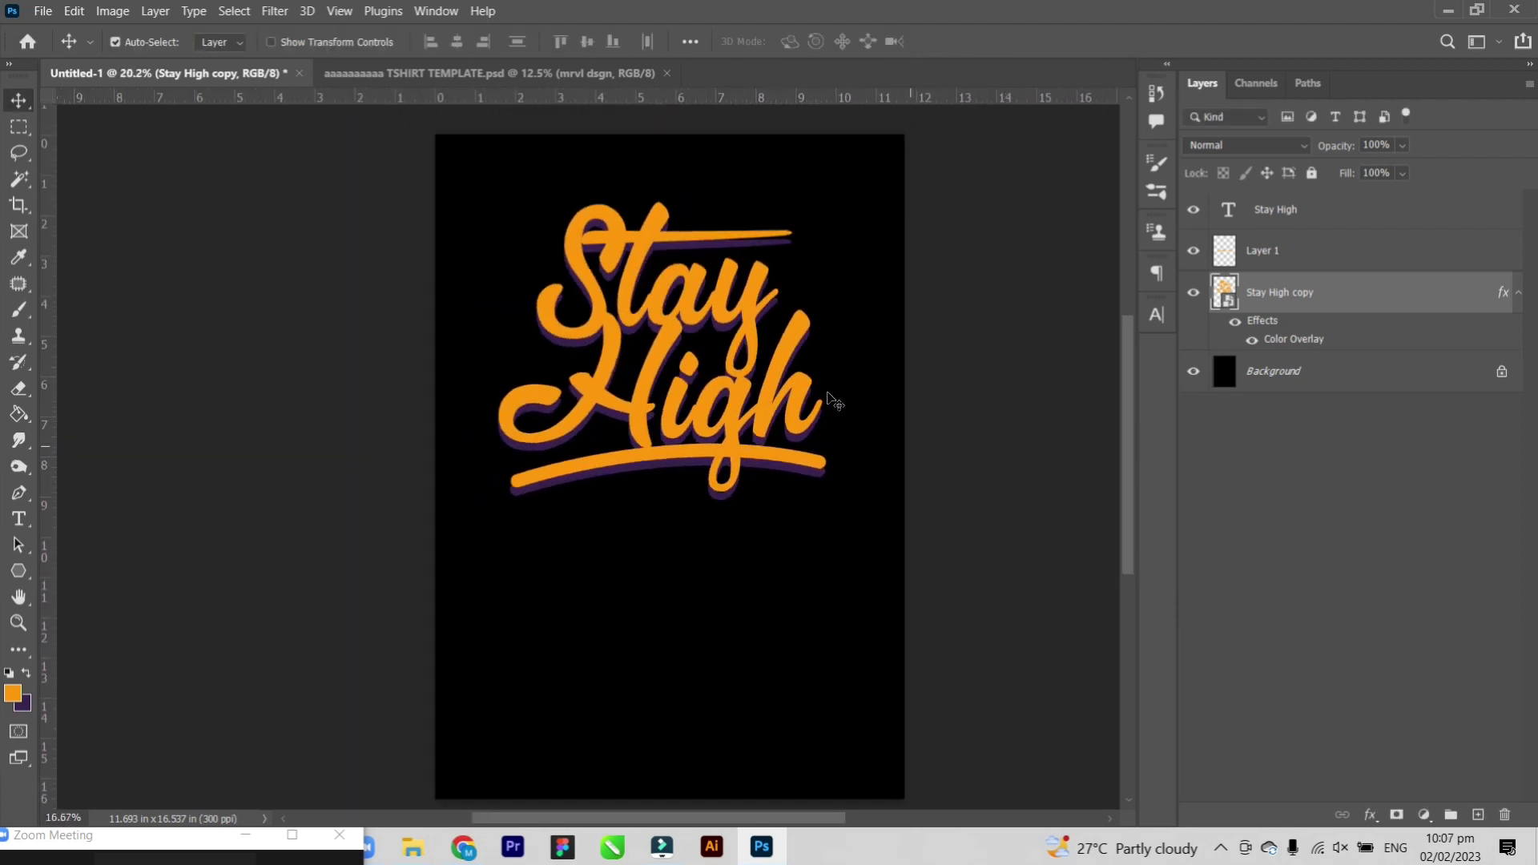
pyautogui.scroll(-1, 833, 400)
pyautogui.scroll(3, 833, 400)
pyautogui.scroll(1, 834, 397)
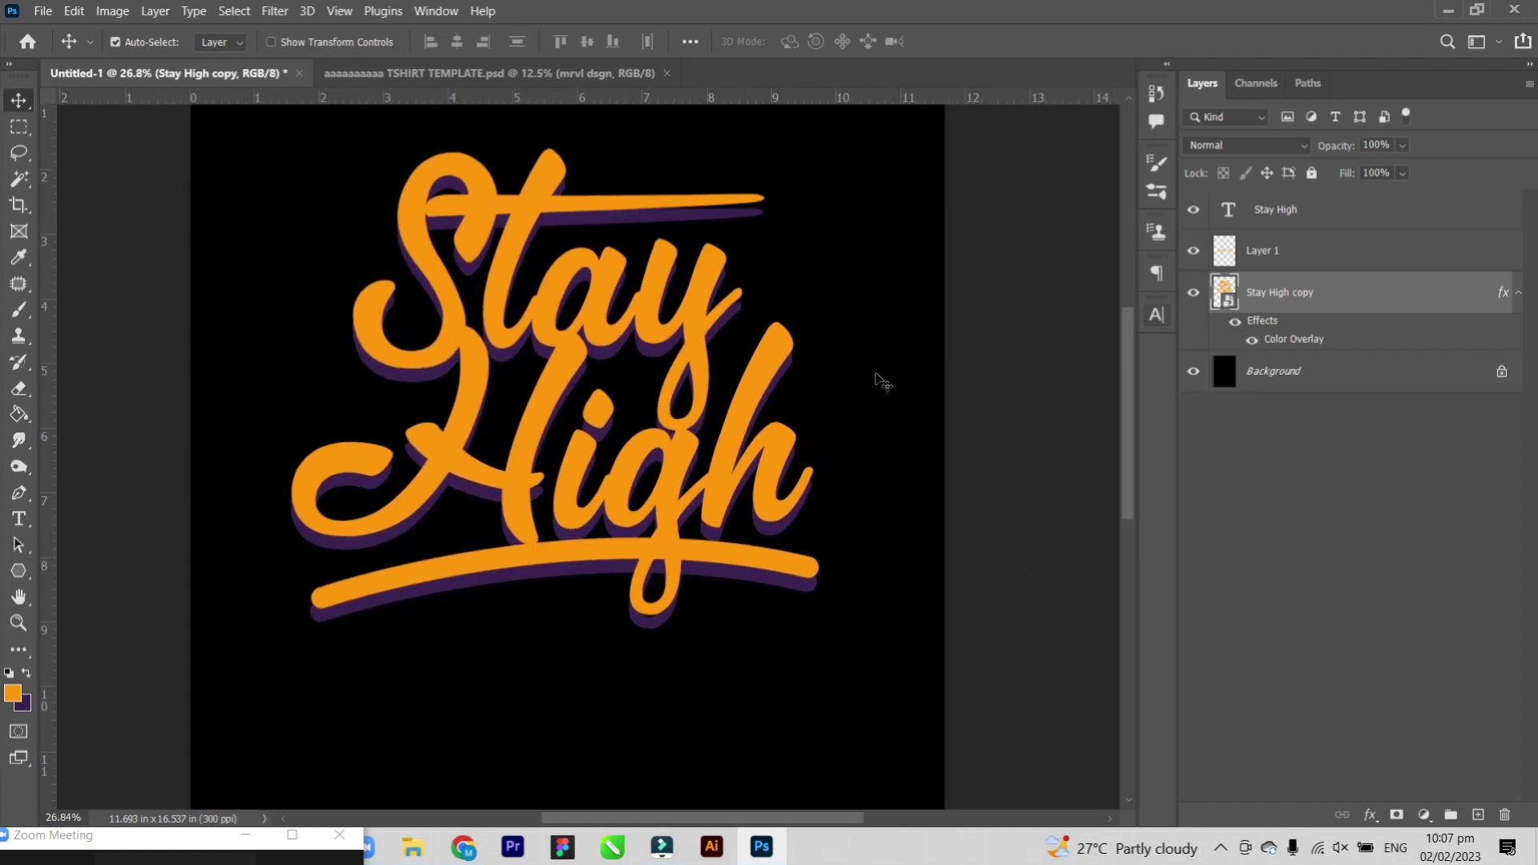
# Type 'Brandname' as a new text line below the Stay High lettering.
pyautogui.scroll(-3, 881, 383)
pyautogui.scroll(1, 764, 374)
pyautogui.scroll(-2, 565, 432)
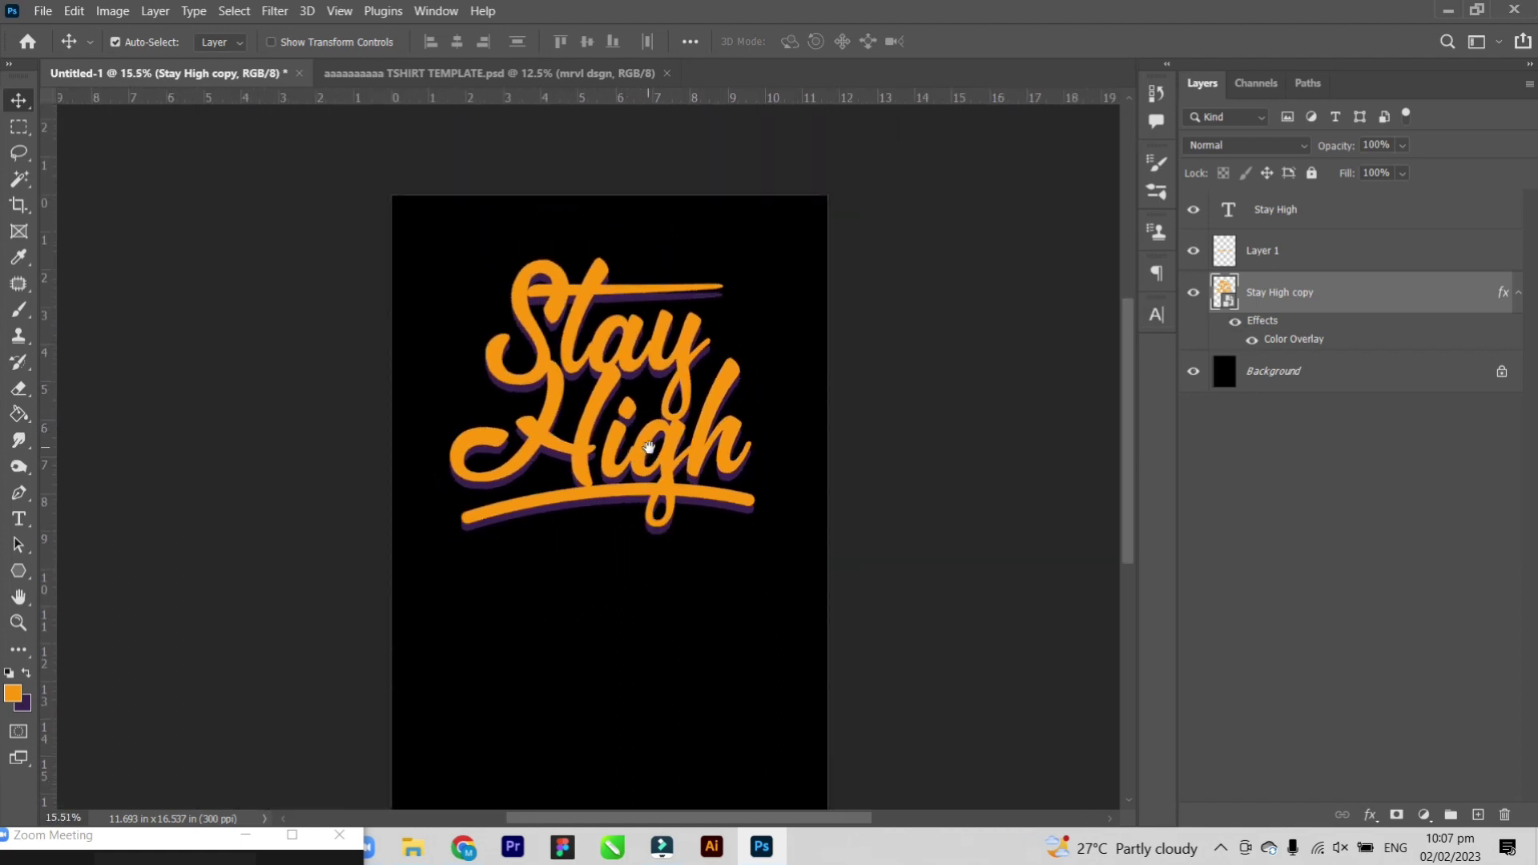
pyautogui.scroll(1, 648, 447)
pyautogui.press('t')
pyautogui.click(495, 639)
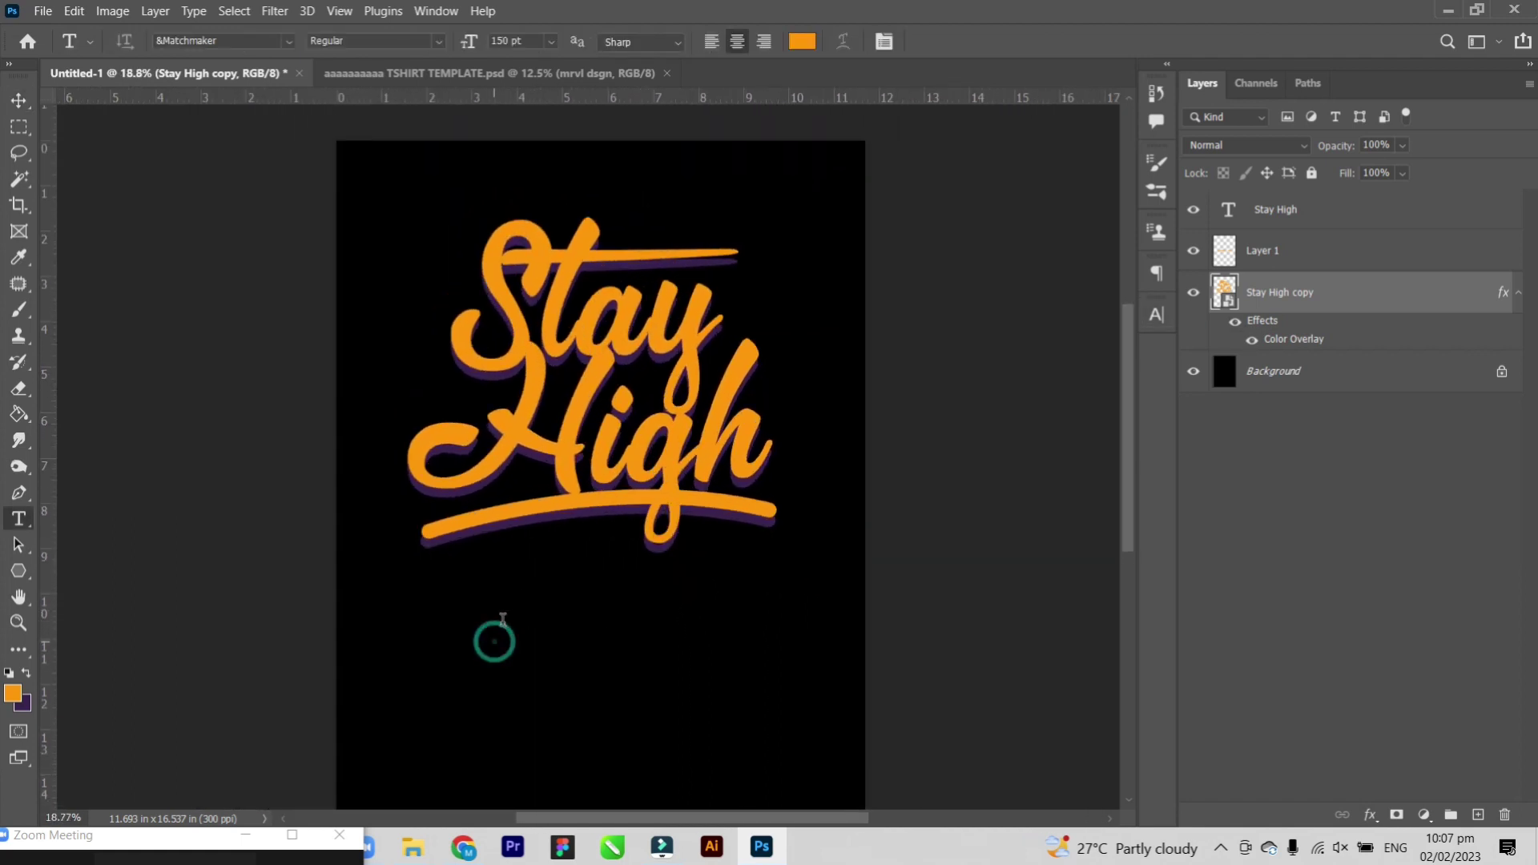
pyautogui.write('Brand')
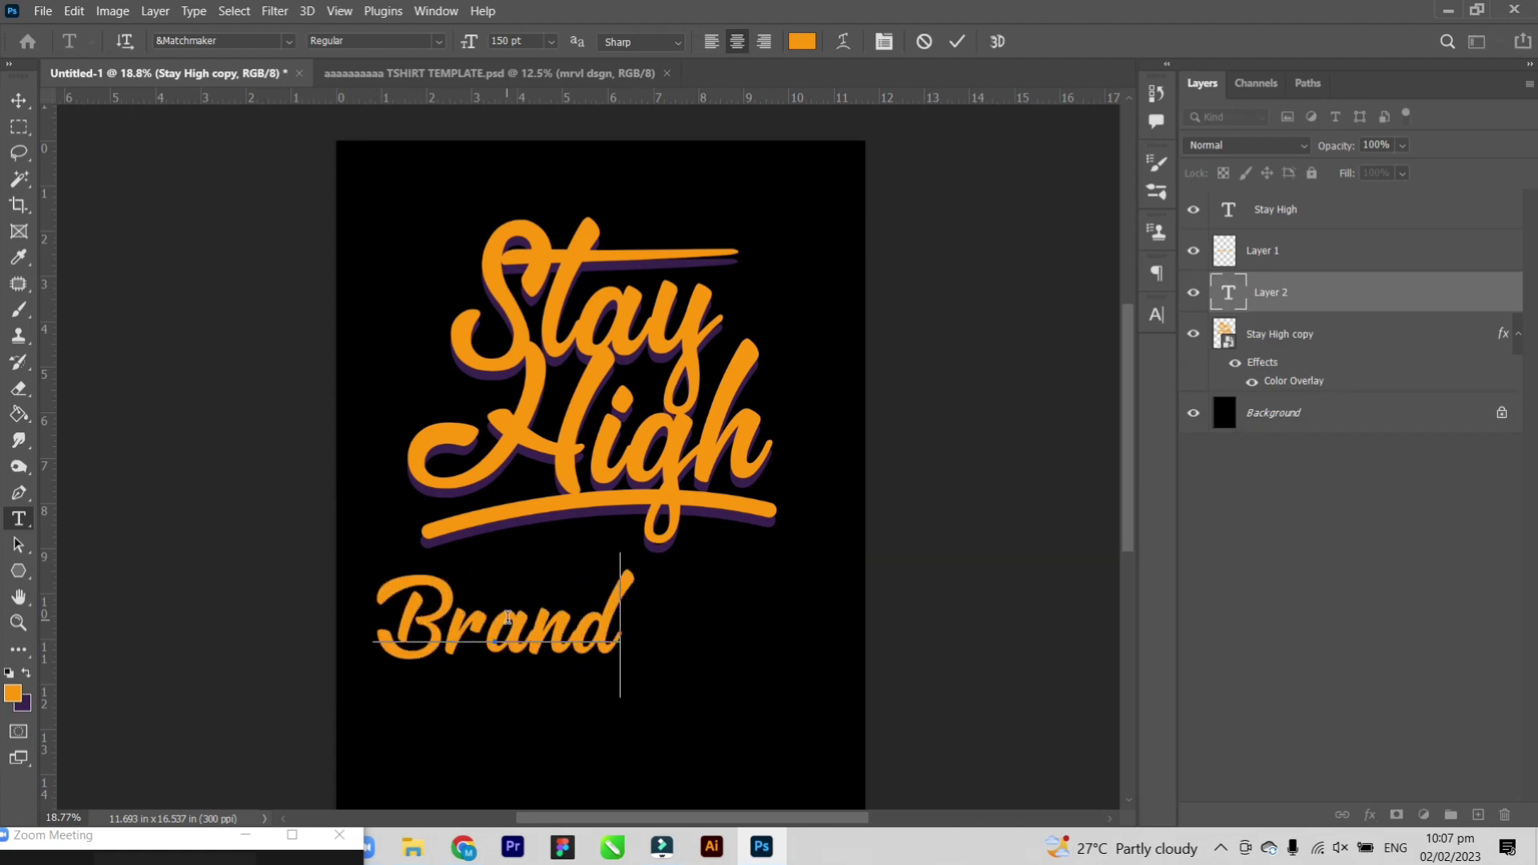
pyautogui.write('name')
# Apply an Arc text warp with a small bend to Brandname and commit it.
pyautogui.hotkey('ctrl', 'a')
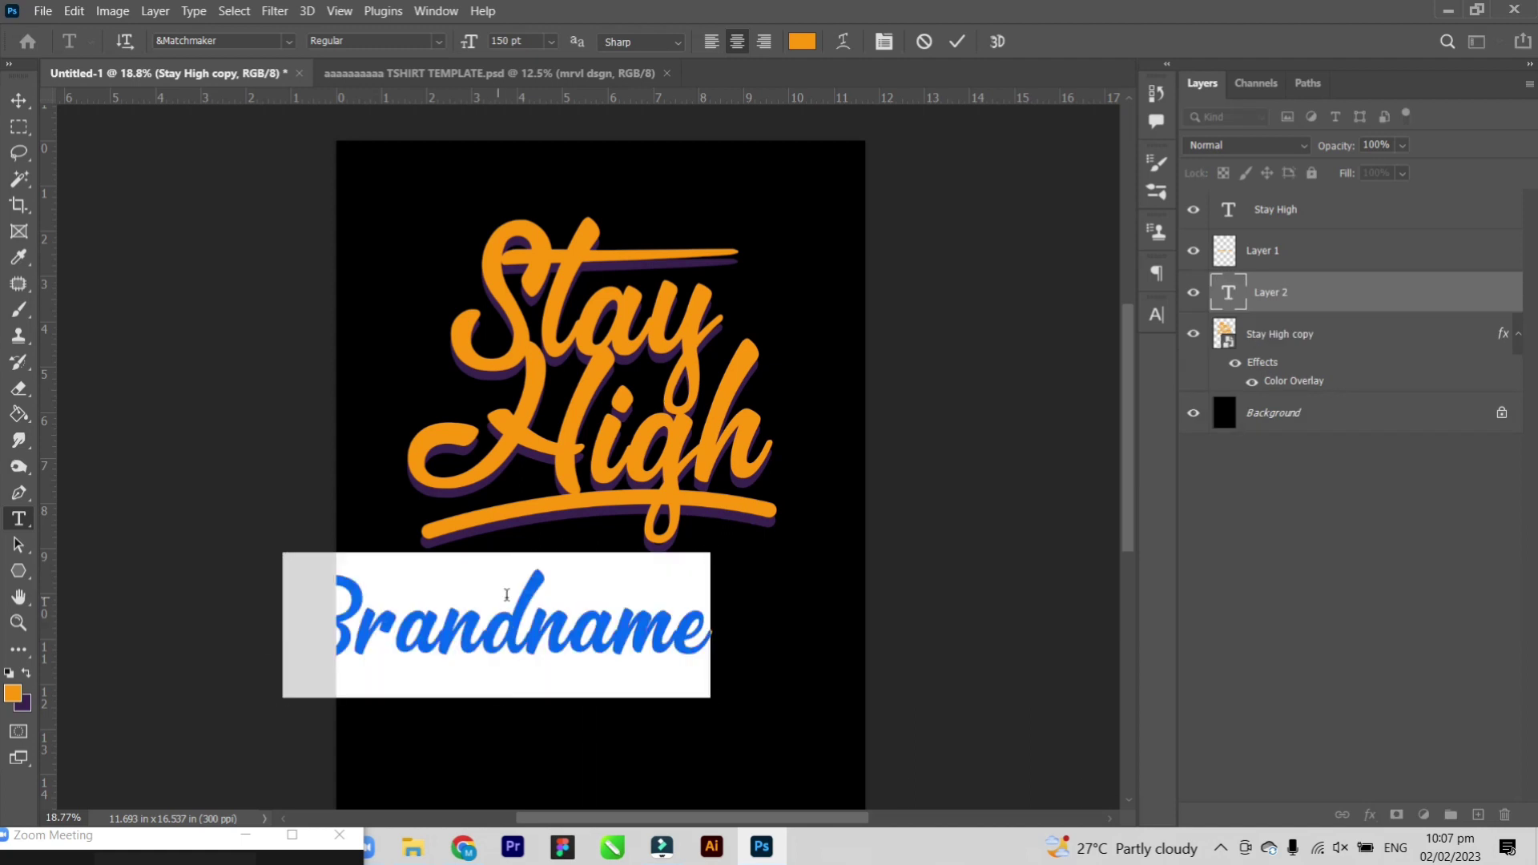
pyautogui.click(843, 43)
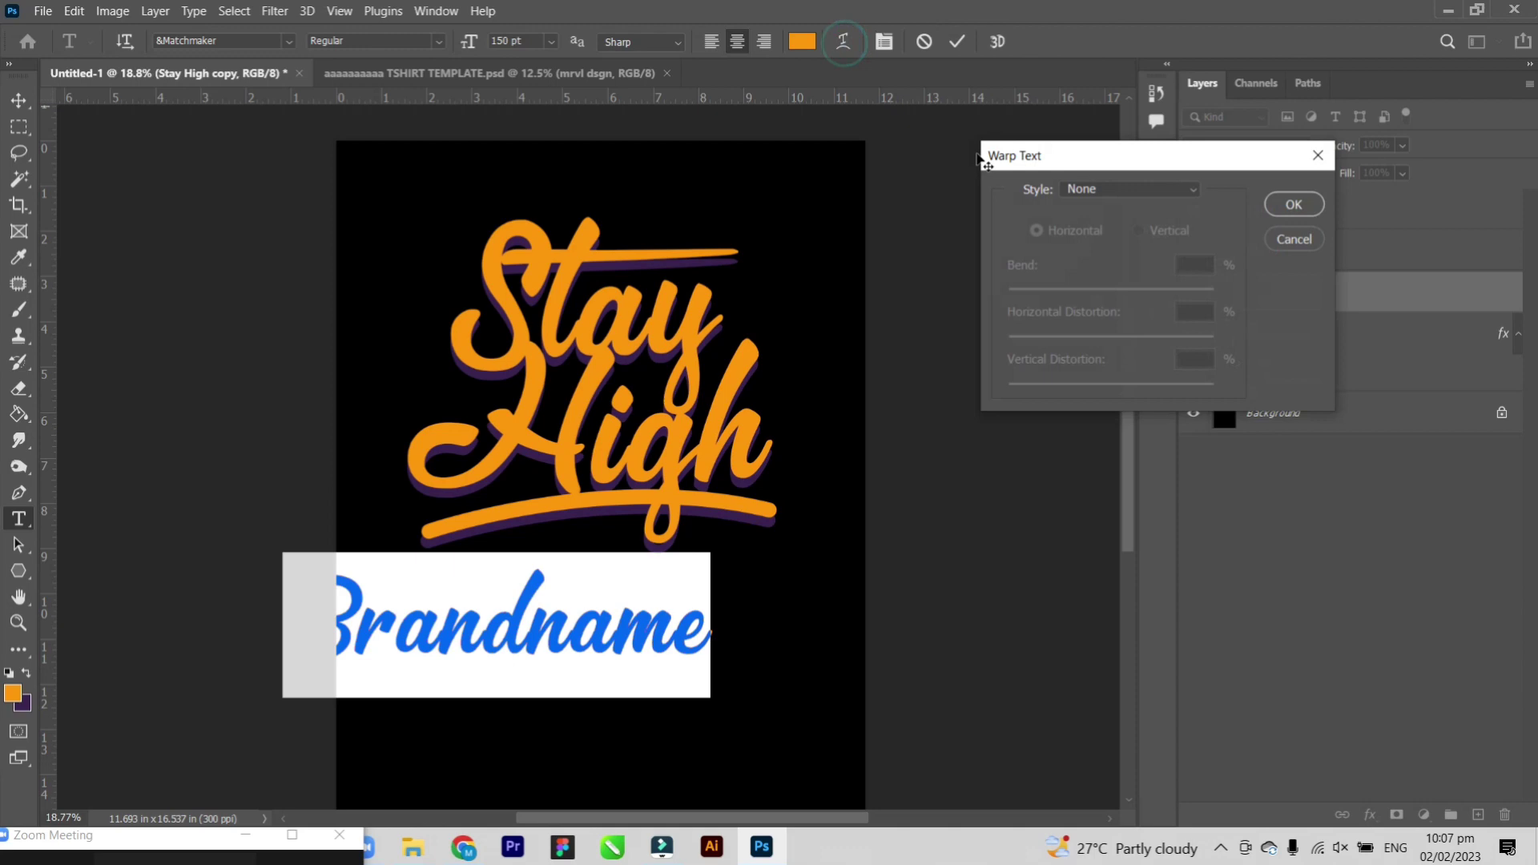
pyautogui.click(1129, 189)
pyautogui.moveTo(1162, 291); pyautogui.dragTo(1117, 293)
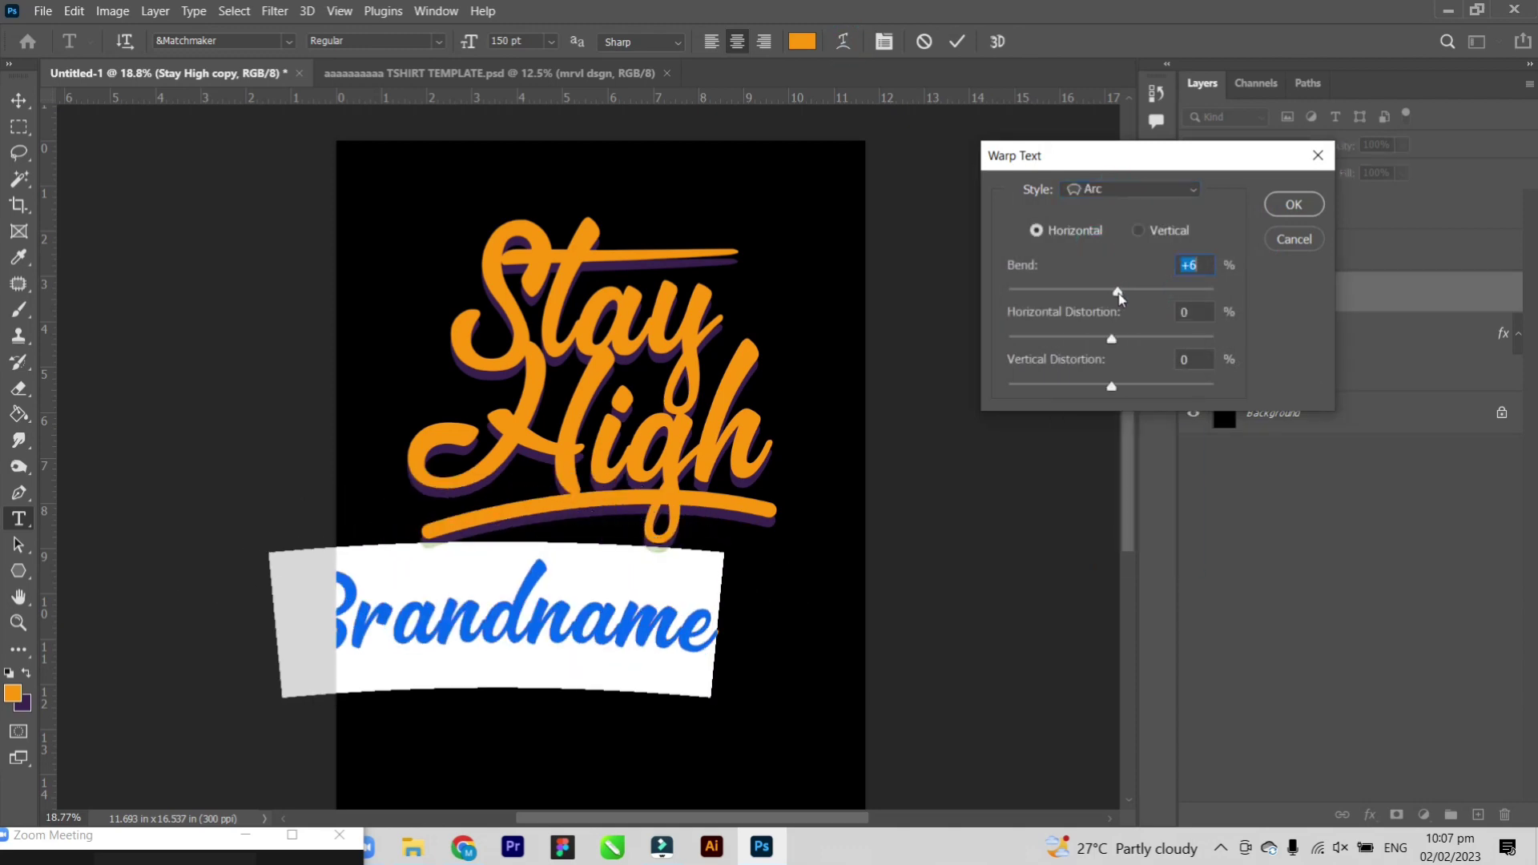
pyautogui.click(1294, 205)
pyautogui.click(18, 100)
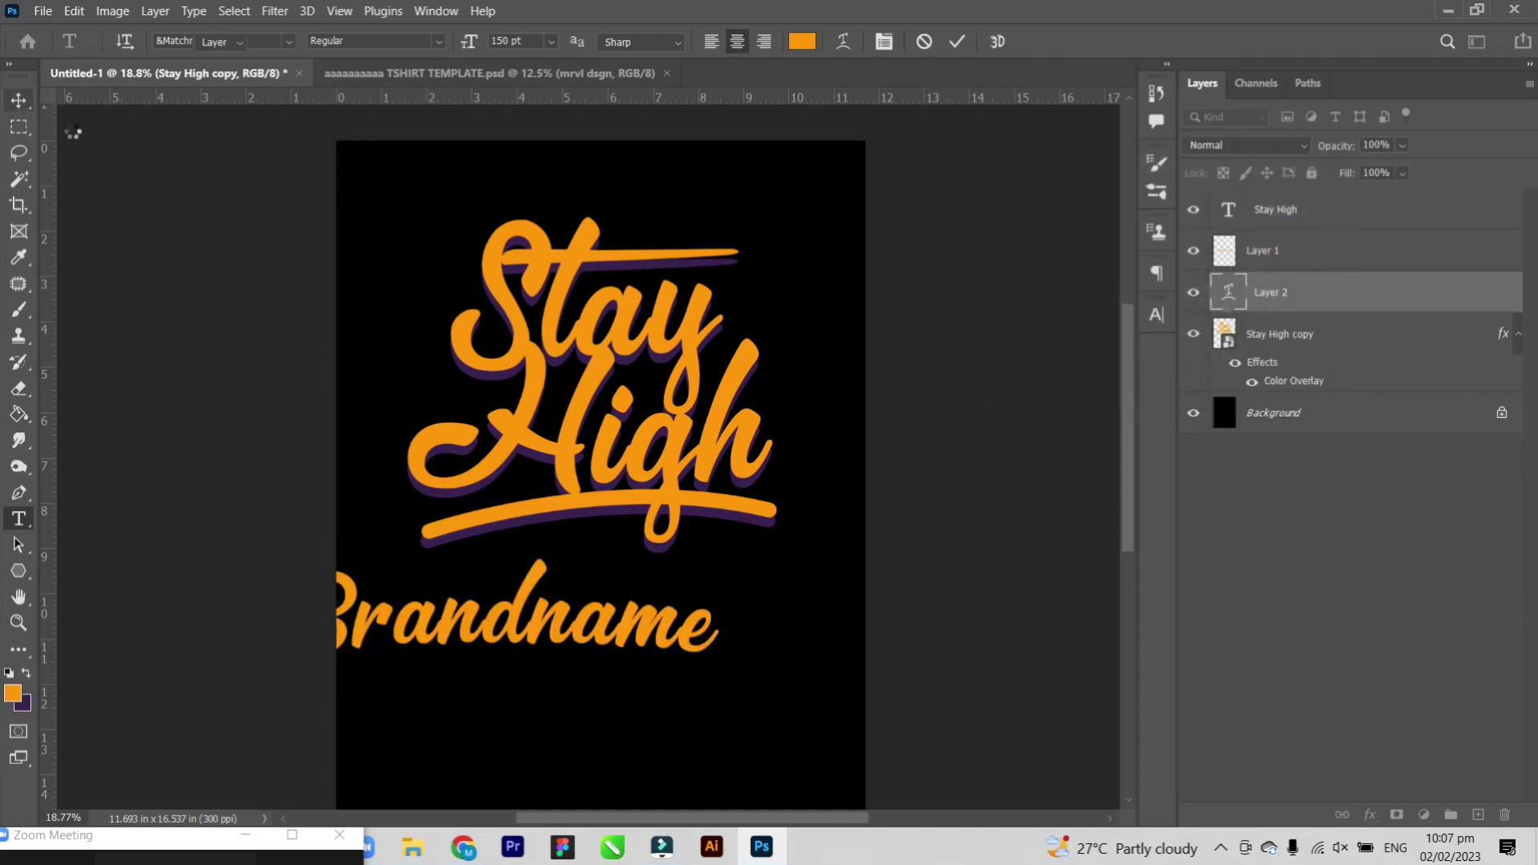
pyautogui.click(98, 13)
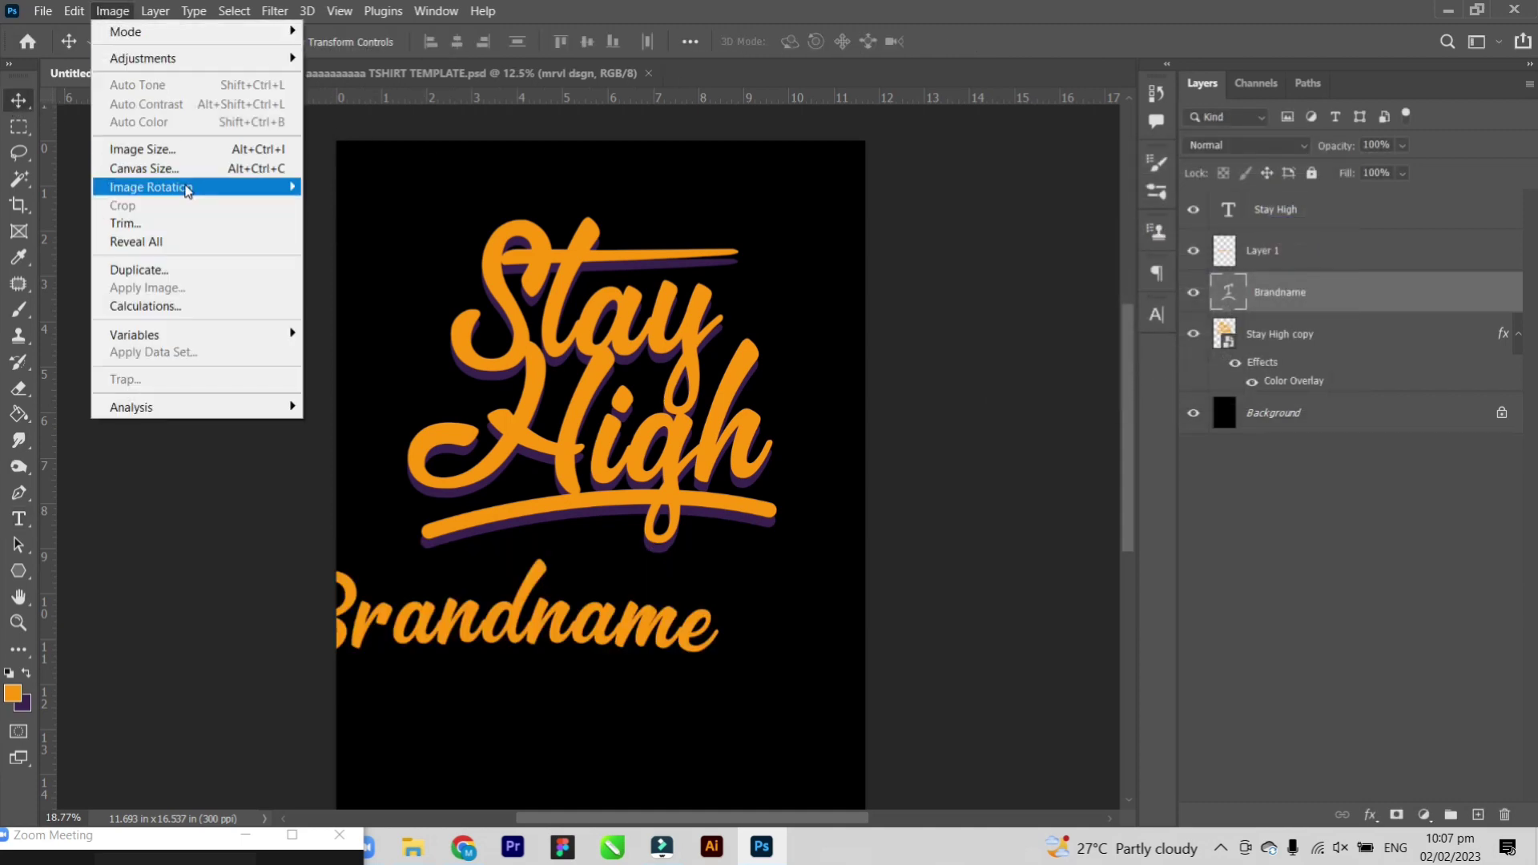
# Free Transform Brandname to about half size, rotate it about -6.4°, and tuck it beneath the swoosh.
pyautogui.click(95, 11)
pyautogui.click(74, 11)
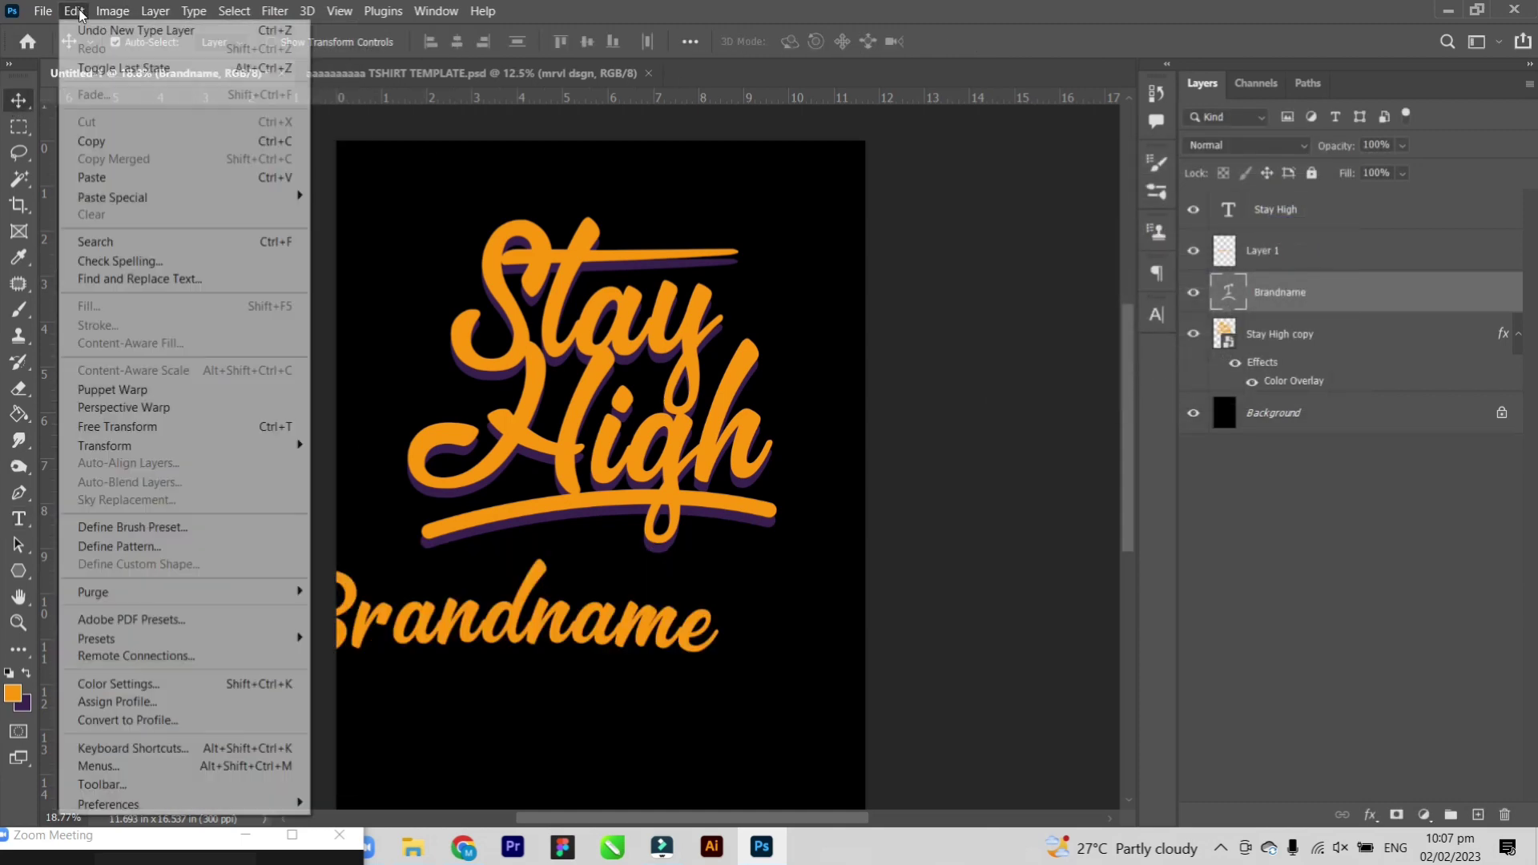
pyautogui.click(152, 426)
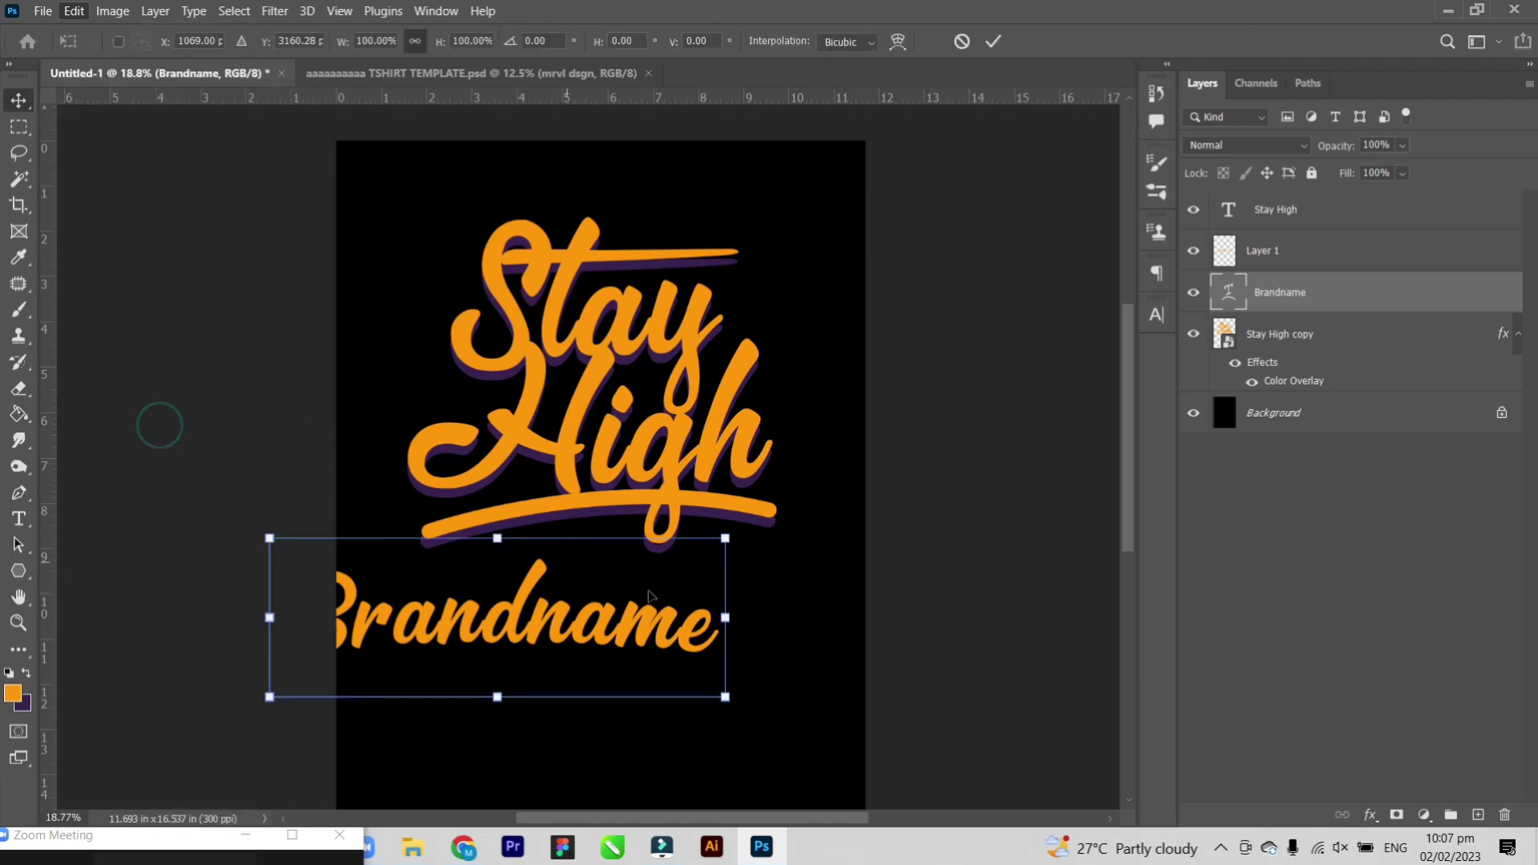
pyautogui.moveTo(725, 537)
pyautogui.mouseDown()
pyautogui.moveTo(496, 598)
pyautogui.moveTo(476, 624)
pyautogui.moveTo(583, 547)
pyautogui.mouseUp()
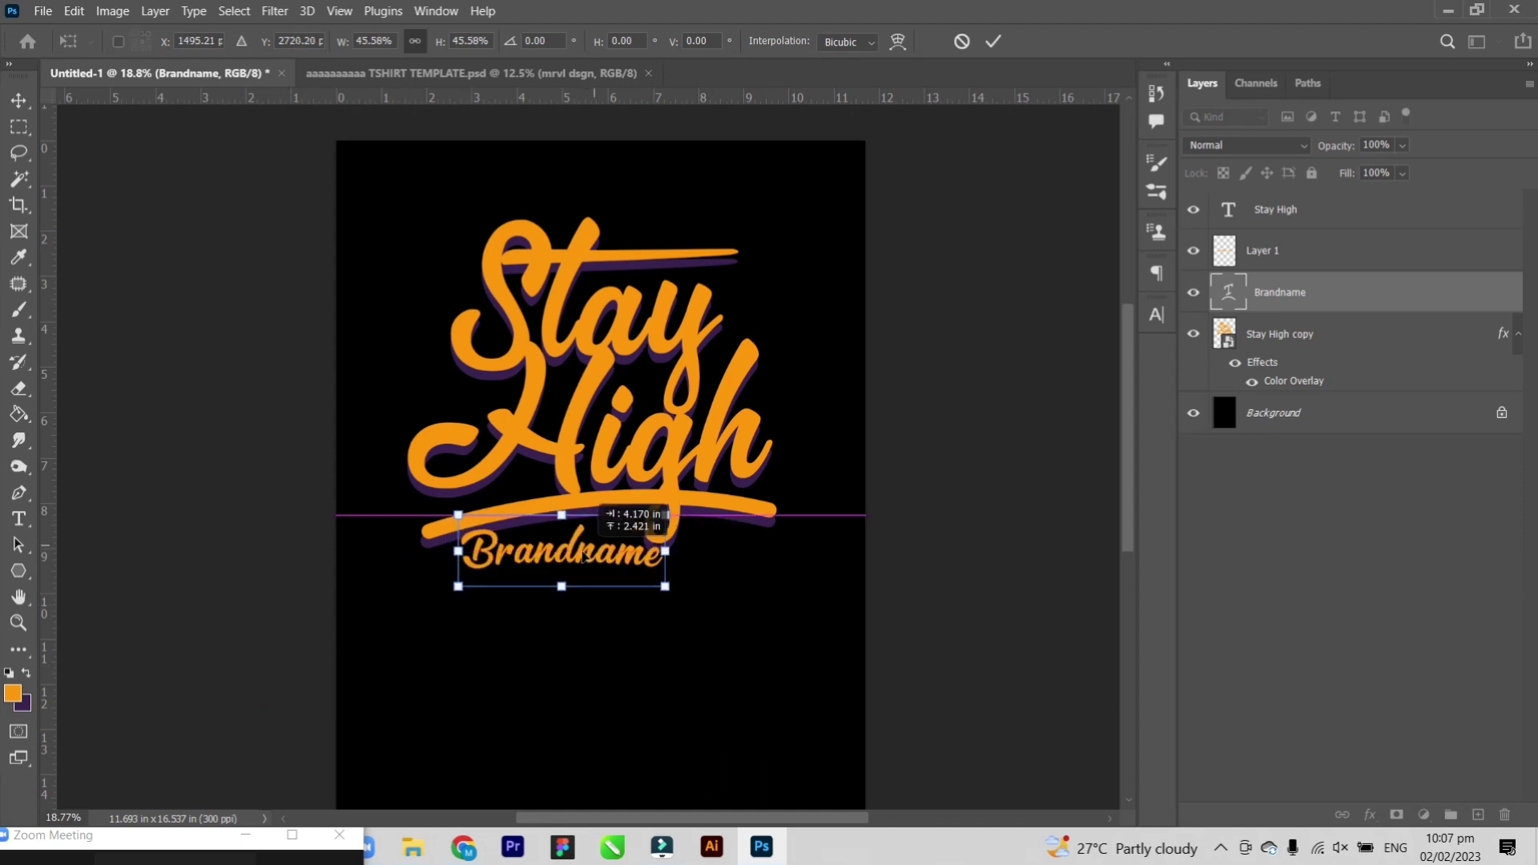
pyautogui.moveTo(683, 532); pyautogui.dragTo(680, 548)
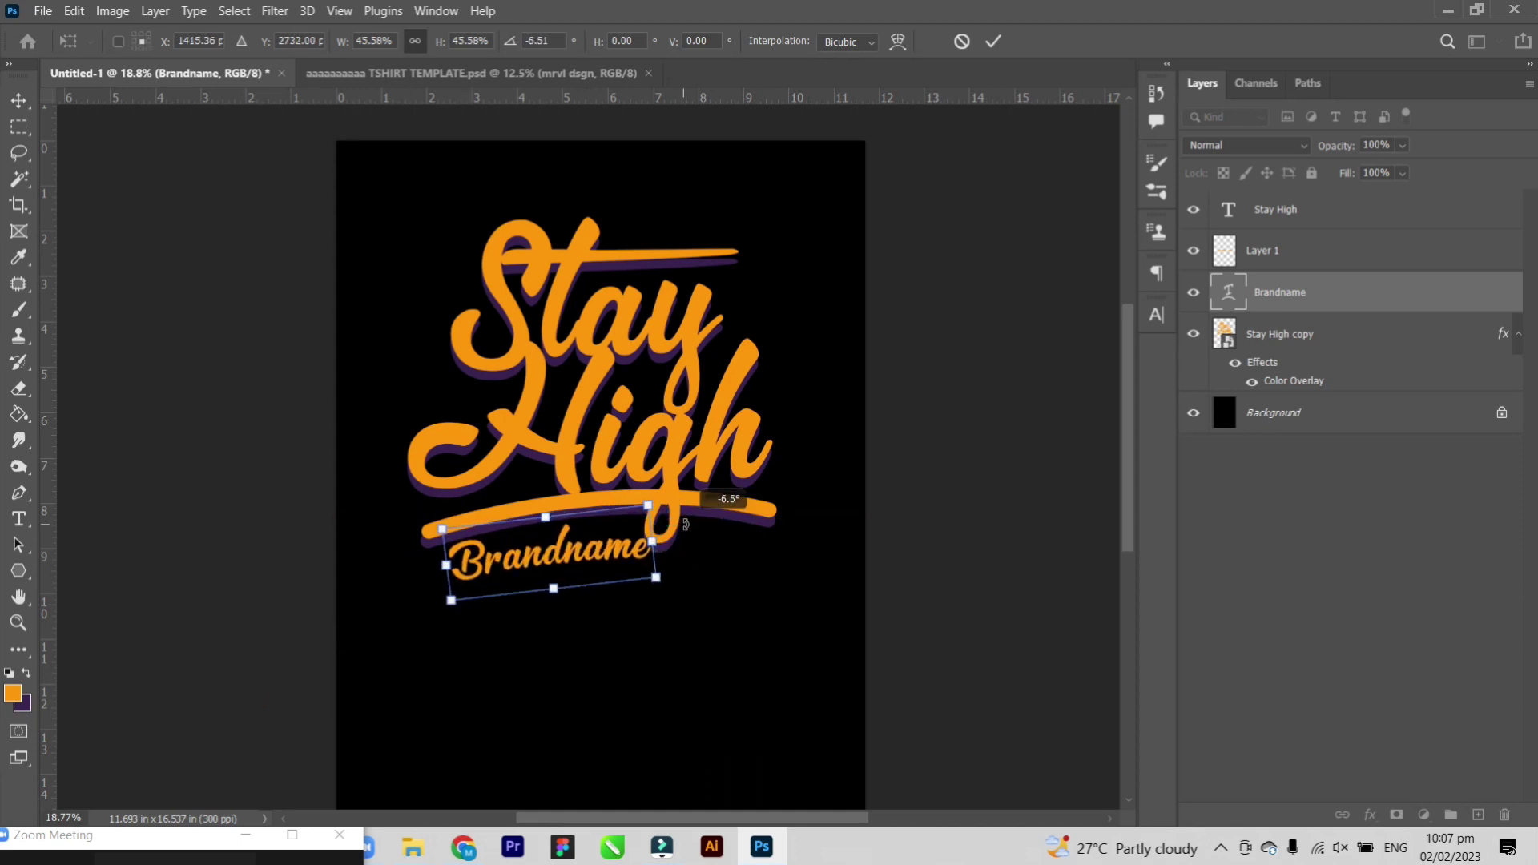
pyautogui.moveTo(577, 553); pyautogui.dragTo(570, 555)
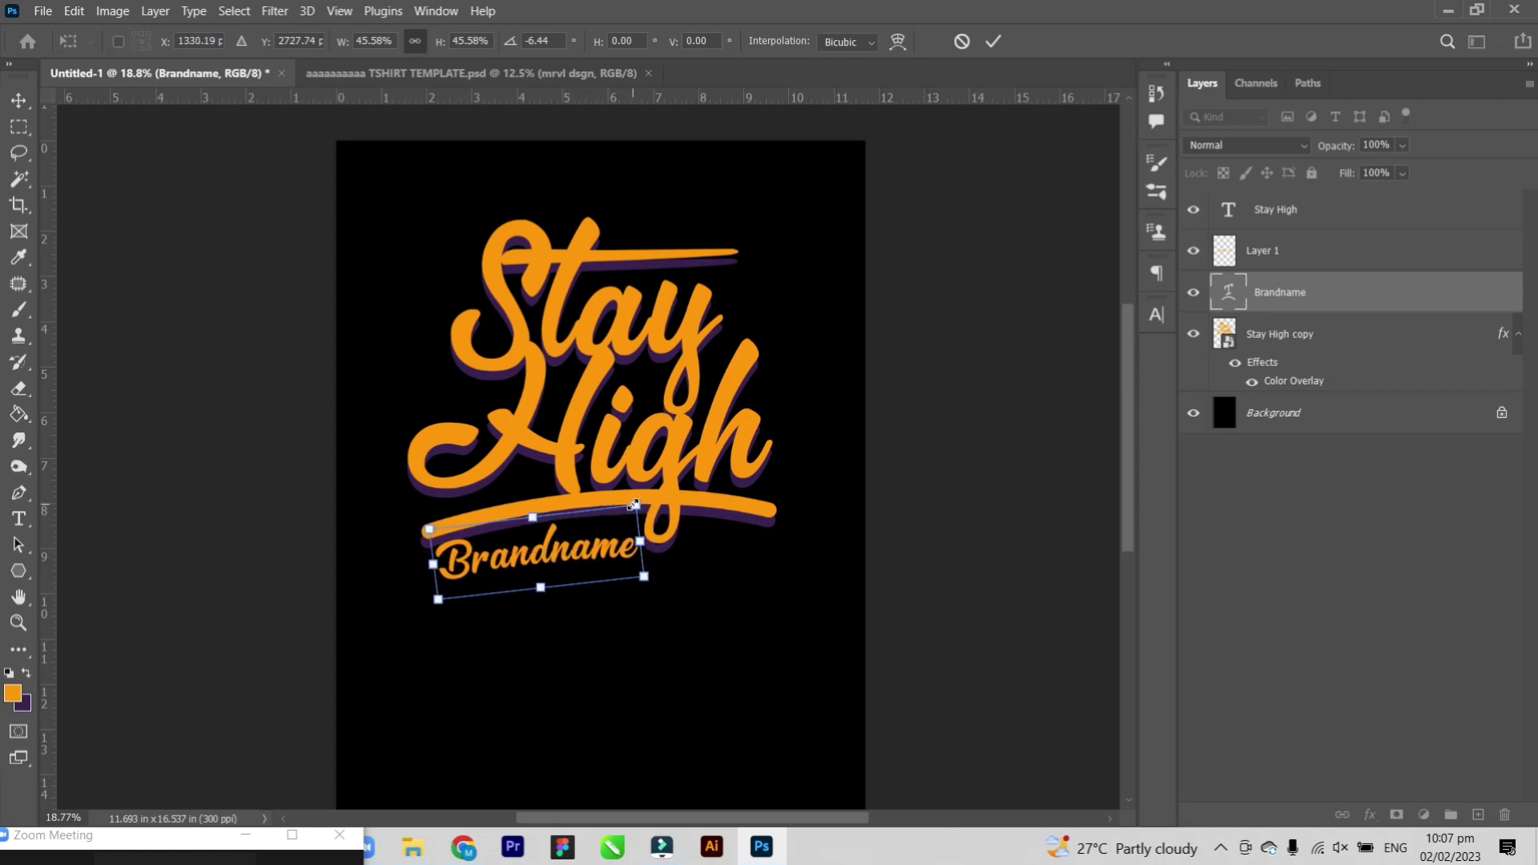
pyautogui.moveTo(633, 505); pyautogui.dragTo(598, 522)
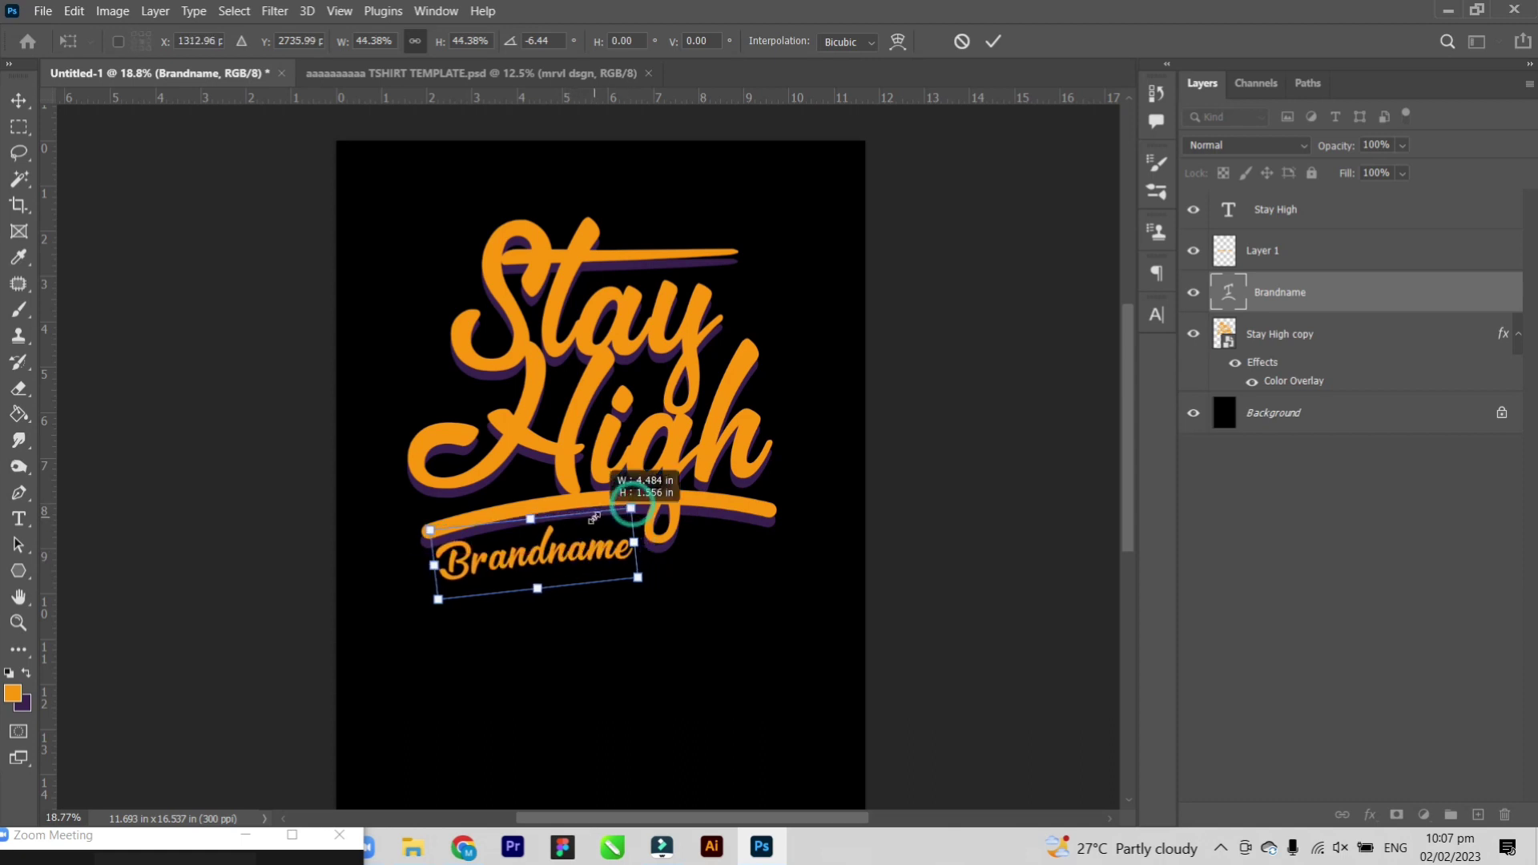
pyautogui.click(16, 102)
pyautogui.moveTo(561, 563); pyautogui.dragTo(580, 548)
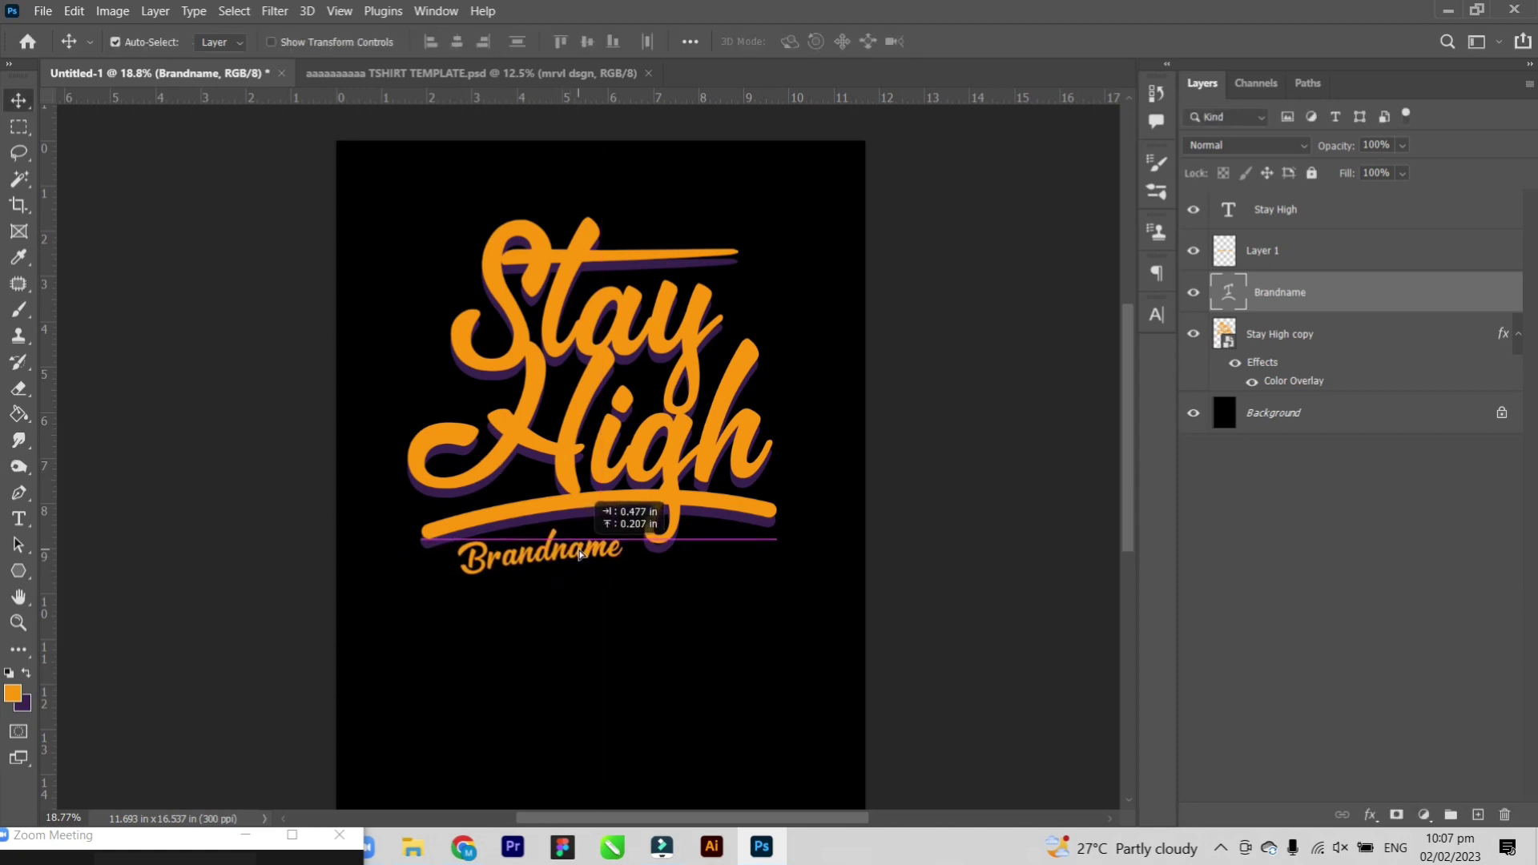
# Nudge the Brandname text slightly up and right.
pyautogui.scroll(-2, 627, 571)
pyautogui.scroll(2, 627, 571)
pyautogui.scroll(1, 625, 569)
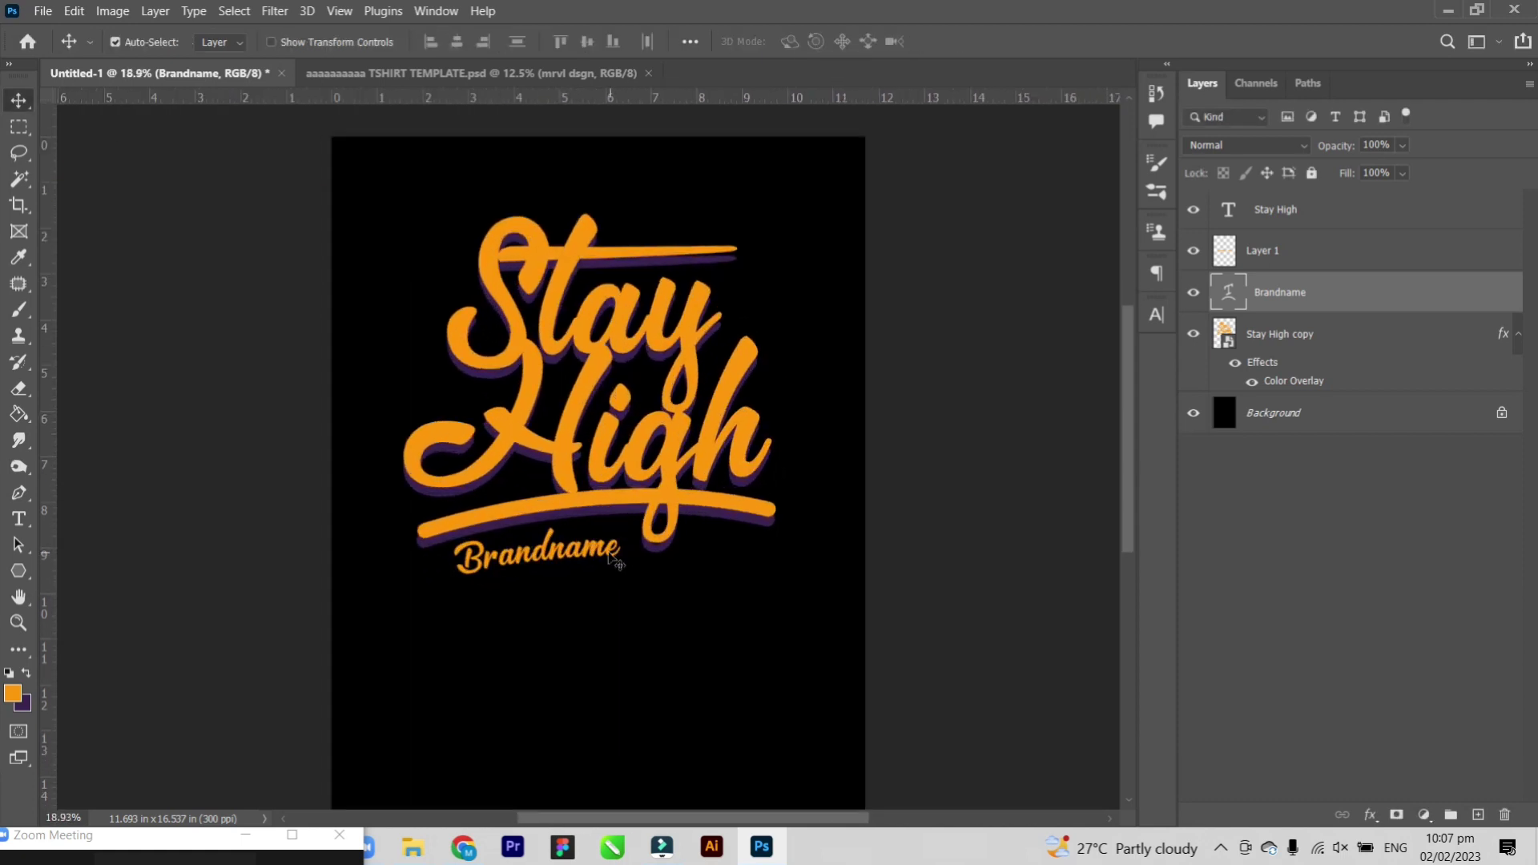
pyautogui.moveTo(624, 569)
pyautogui.mouseDown()
pyautogui.moveTo(611, 641)
pyautogui.moveTo(658, 570)
pyautogui.mouseUp()
pyautogui.scroll(-2, 658, 571)
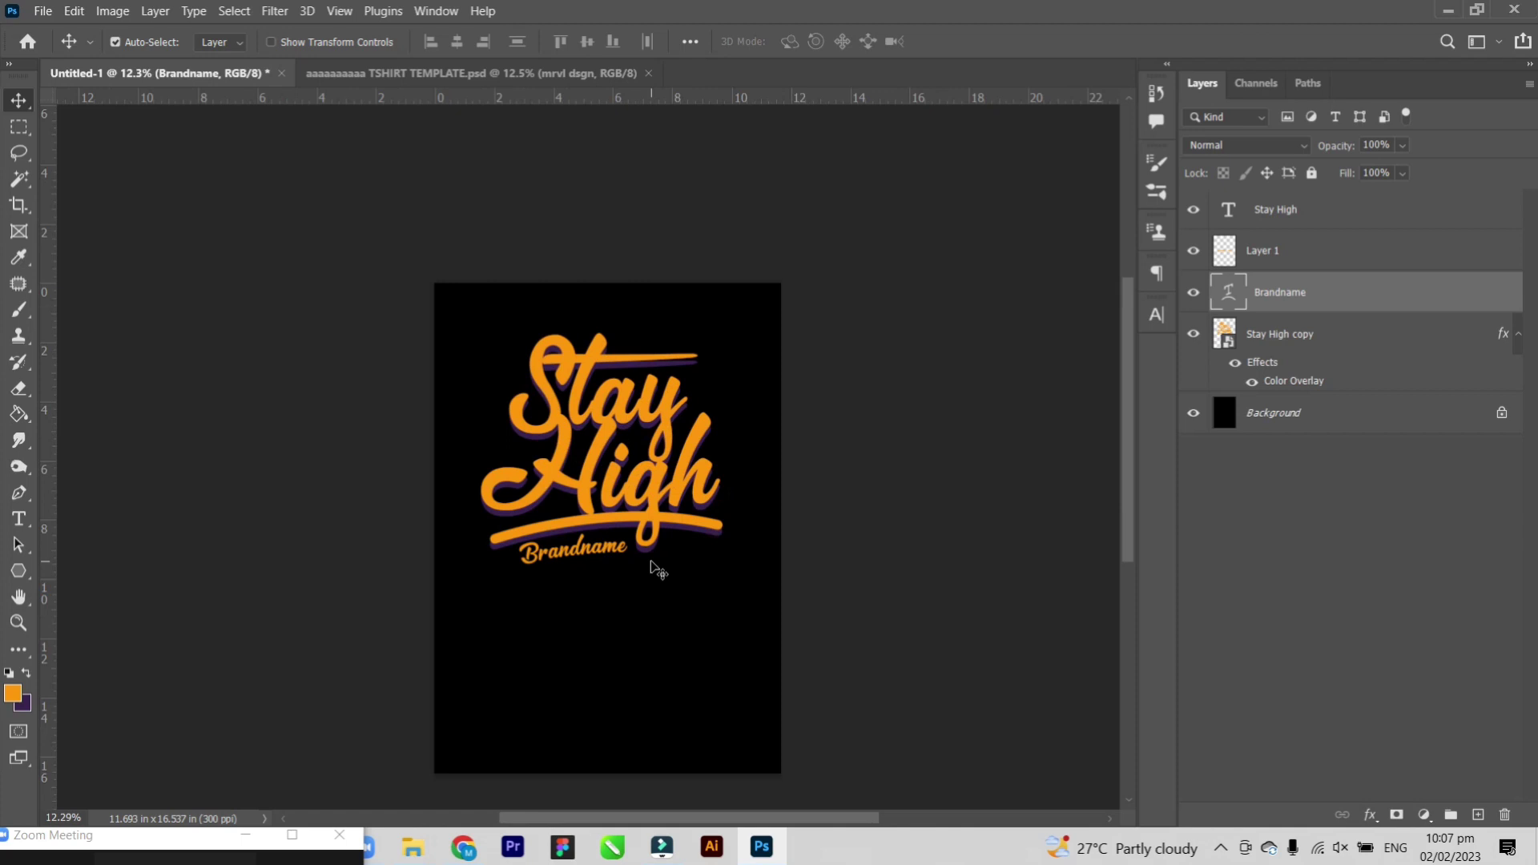
pyautogui.scroll(2, 710, 394)
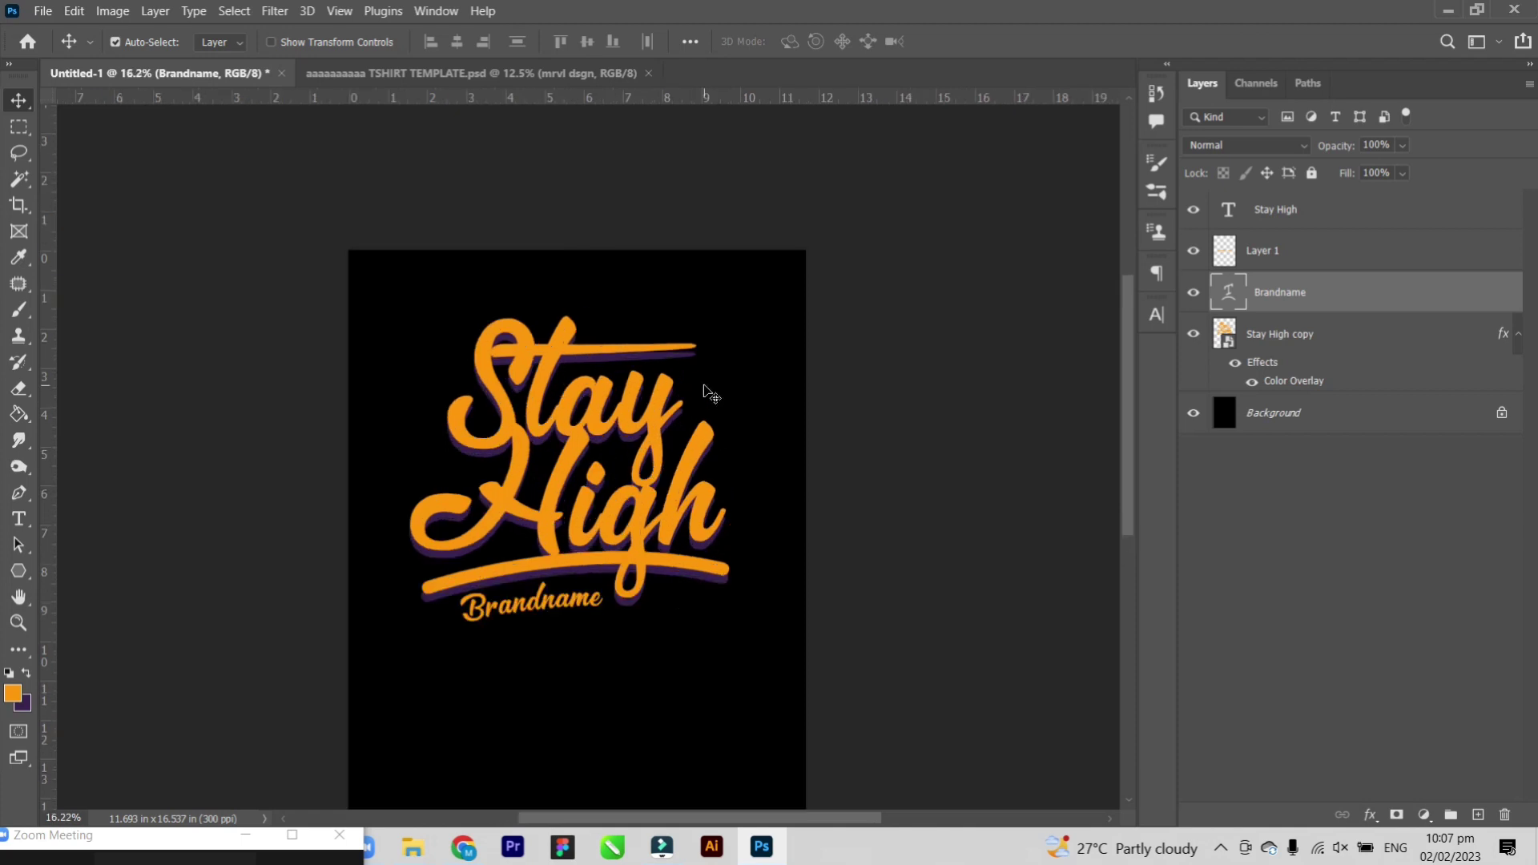
pyautogui.scroll(1, 709, 394)
pyautogui.moveTo(786, 395); pyautogui.dragTo(711, 323)
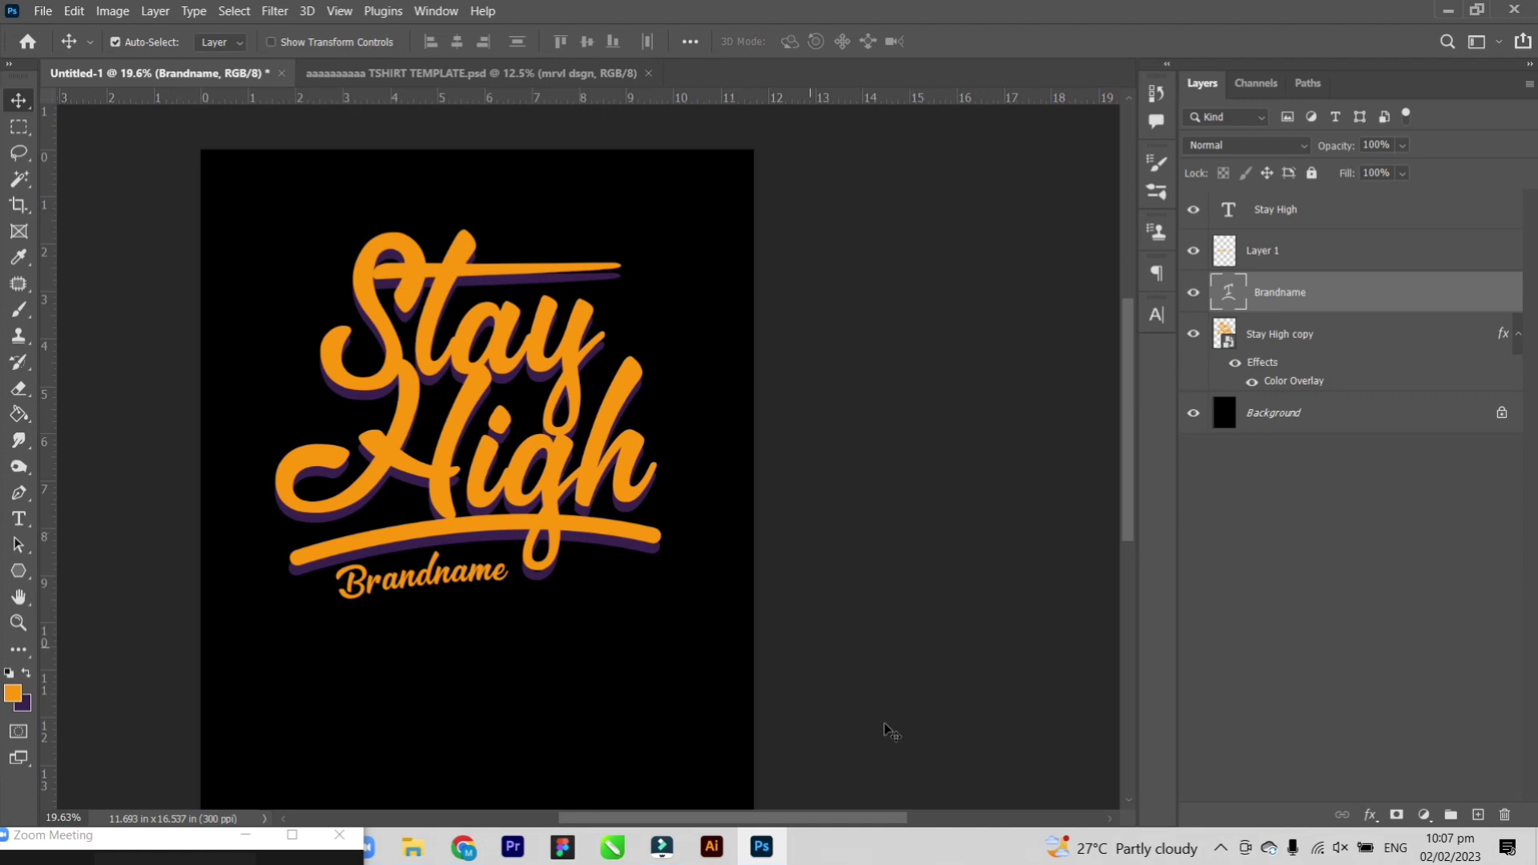
# Duplicate all the design layers and convert the duplicates into one smart object.
pyautogui.moveTo(895, 801); pyautogui.dragTo(122, 213)
pyautogui.rightClick(1323, 208)
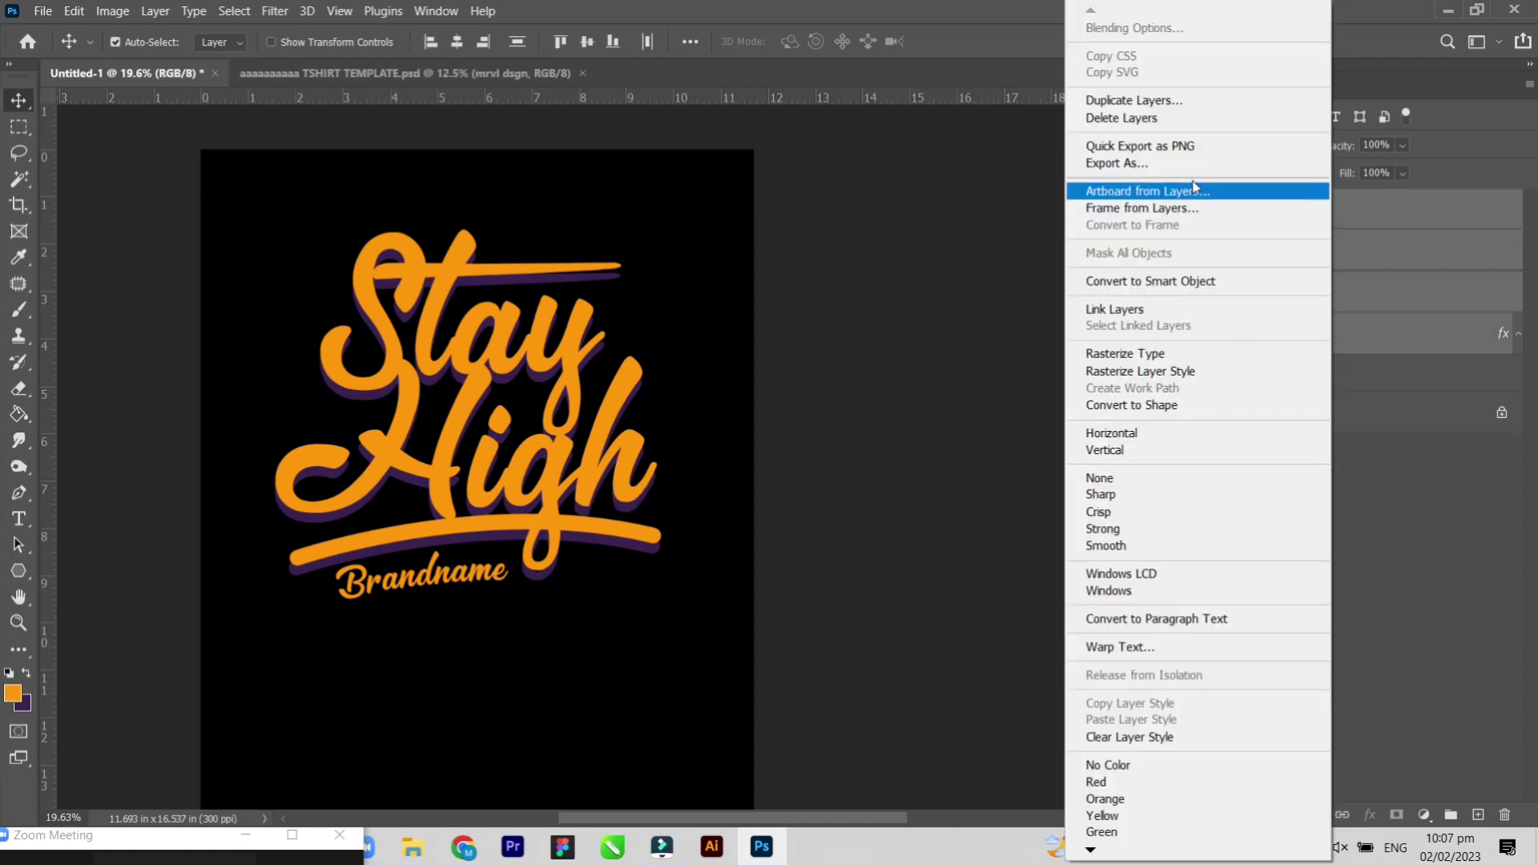
pyautogui.click(1150, 100)
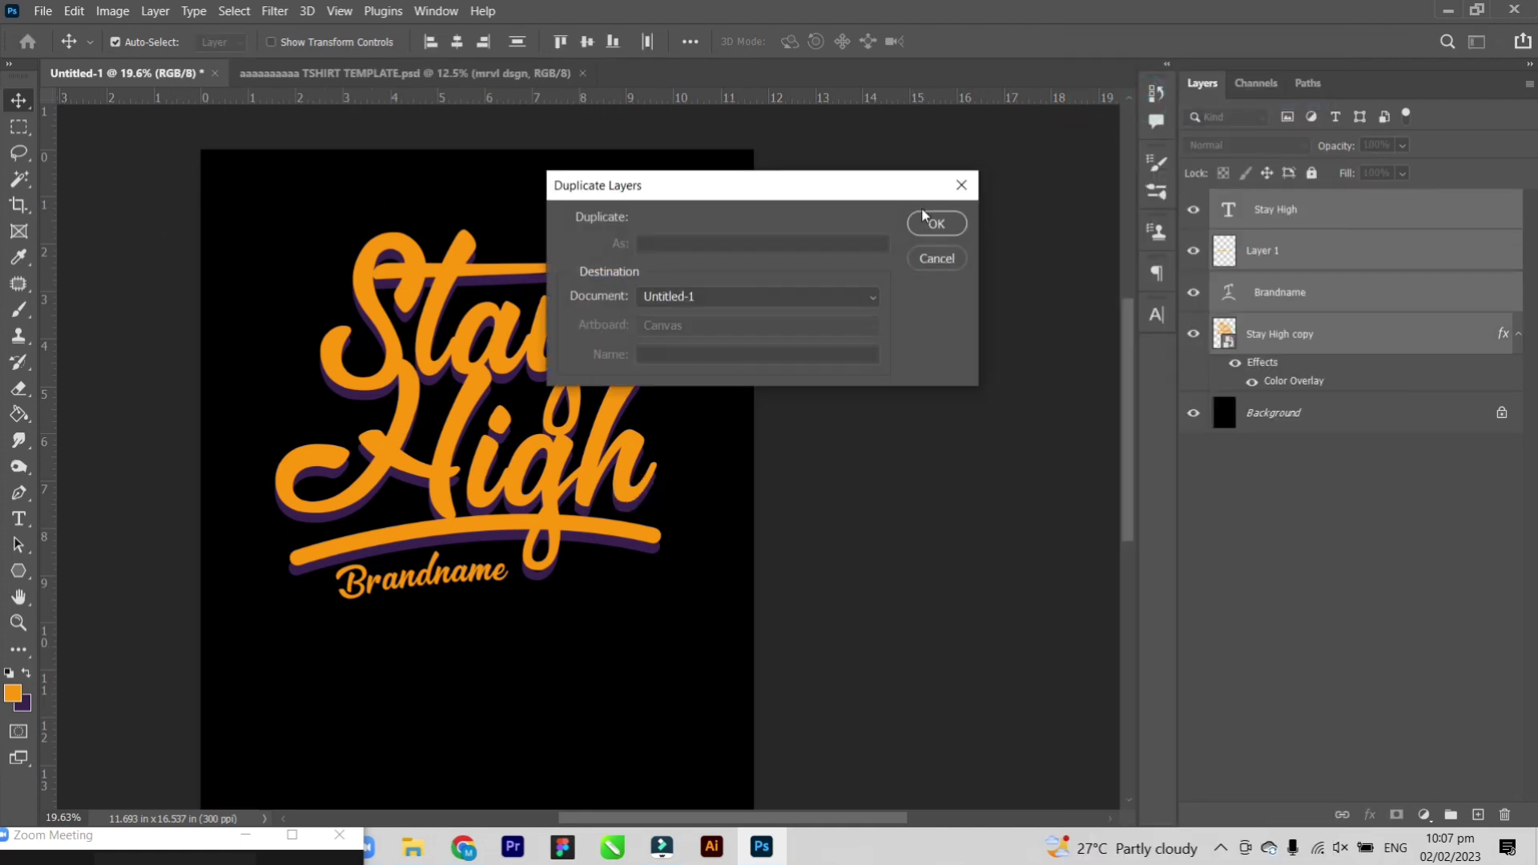
pyautogui.click(929, 221)
pyautogui.rightClick(1379, 208)
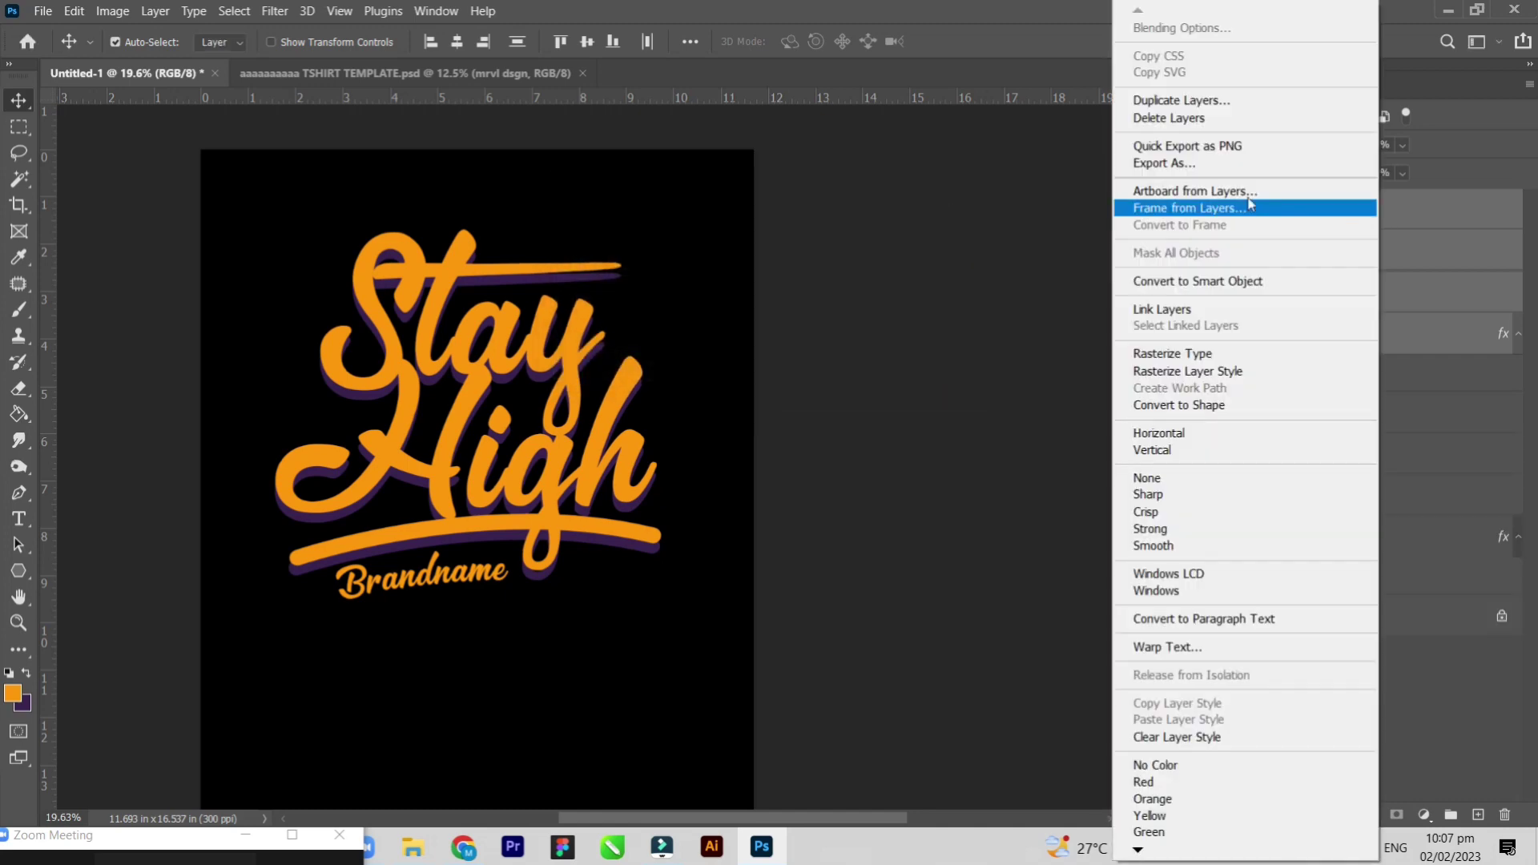
pyautogui.click(1227, 280)
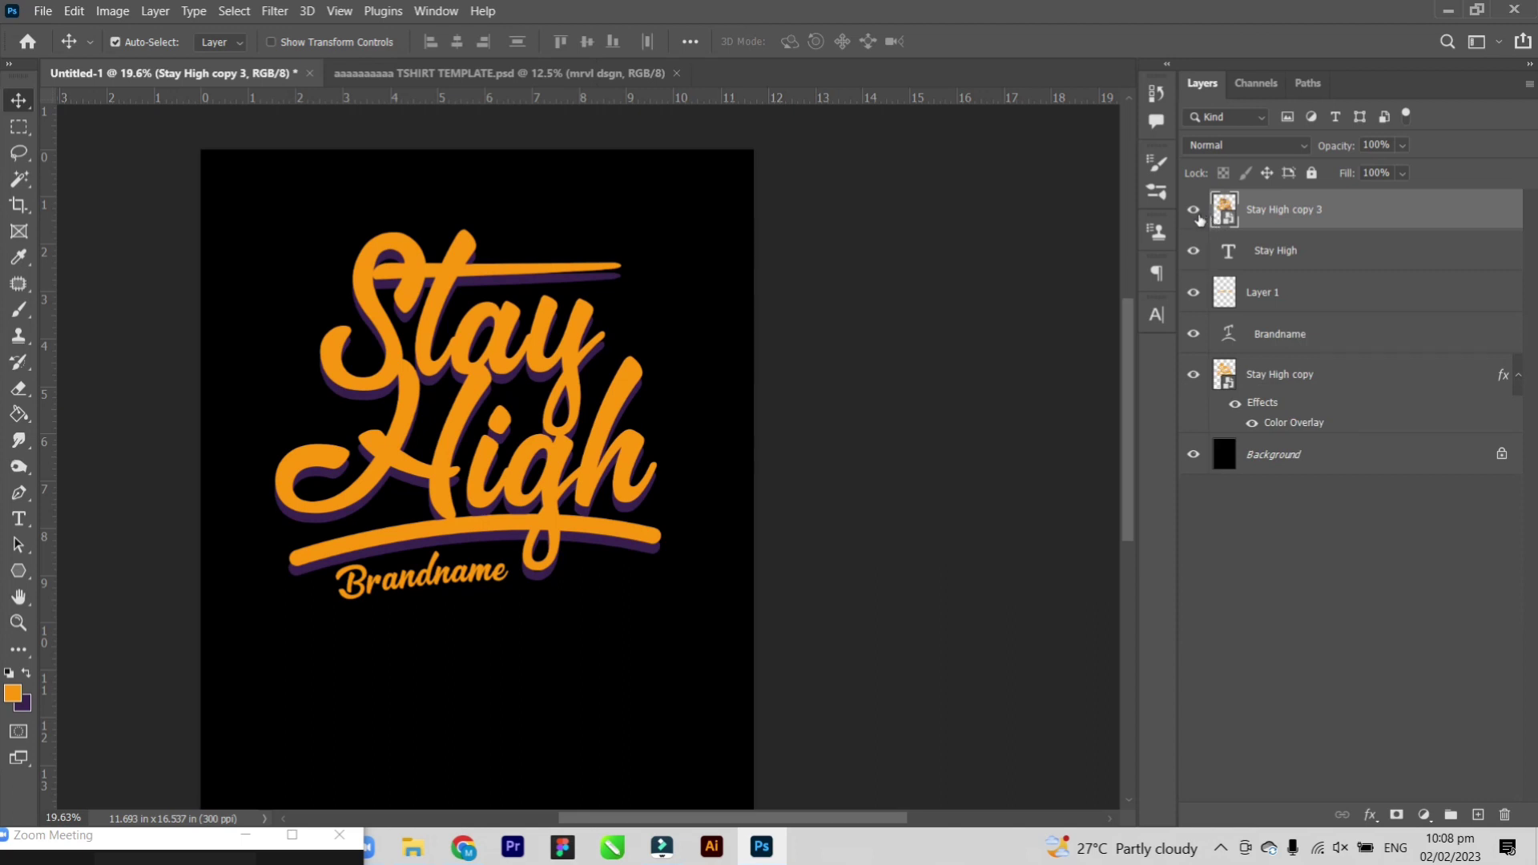
# Group the original layers as a hidden EDITABLE group, leaving Stay High copy 3 visible.
pyautogui.click(1194, 212)
pyautogui.click(1305, 255)
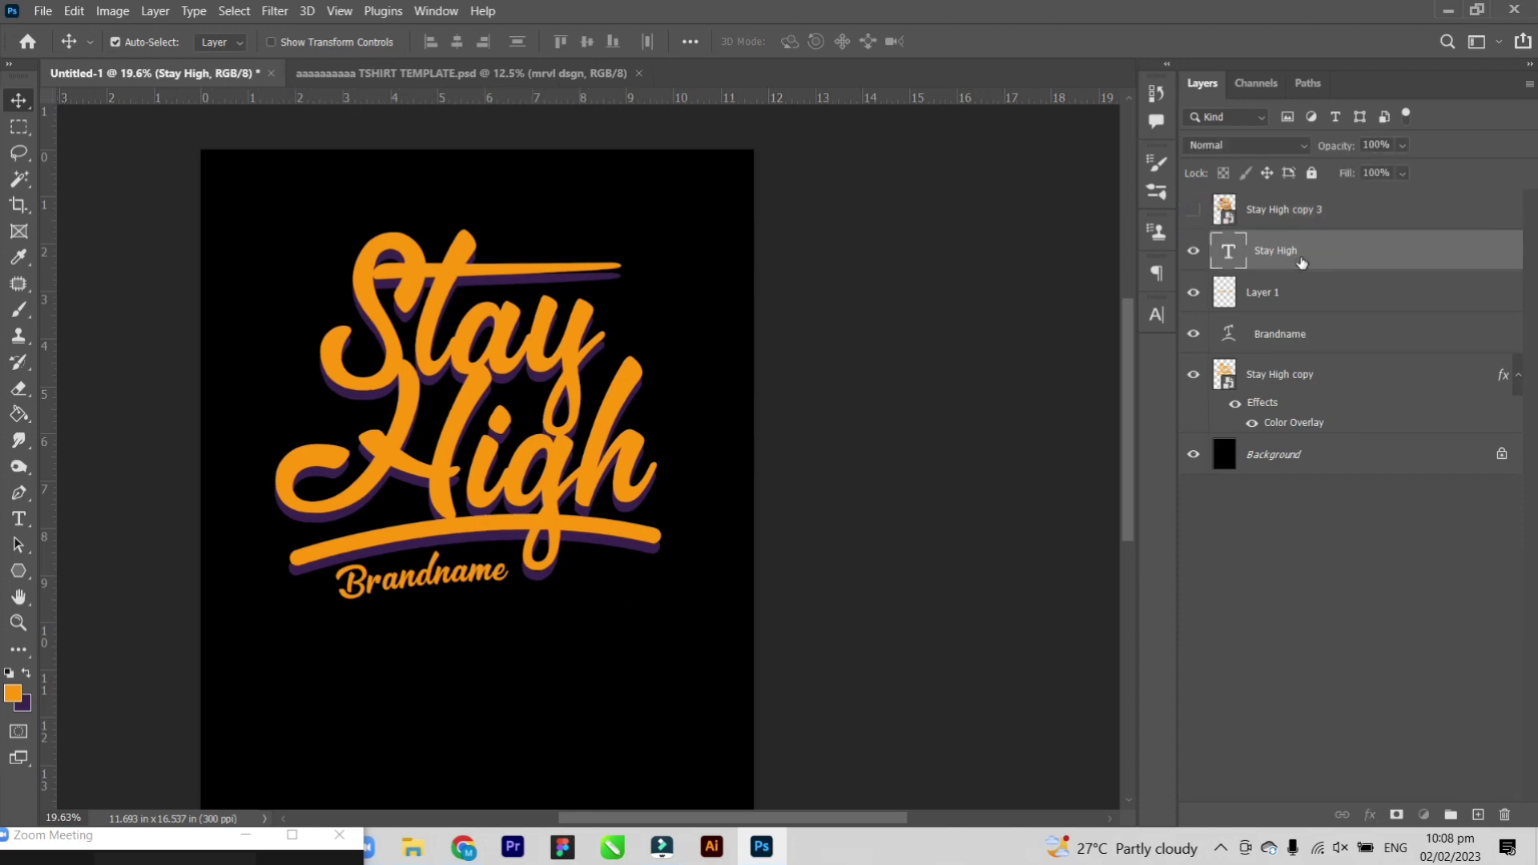
pyautogui.keyDown('shift'); pyautogui.click(1306, 387); pyautogui.keyUp('shift')
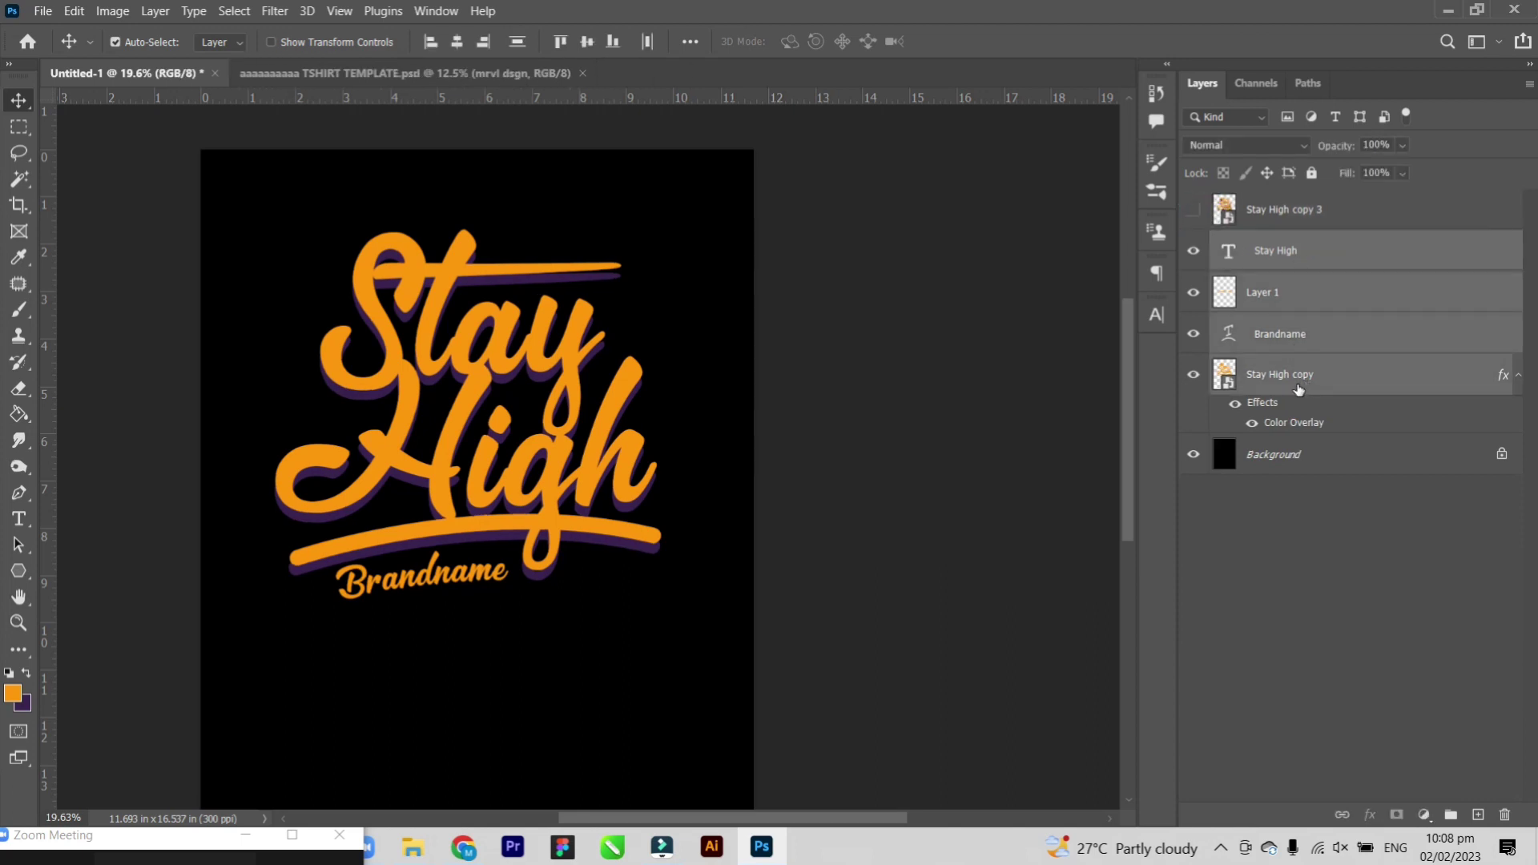
pyautogui.click(1454, 815)
pyautogui.write('EDITABLE')
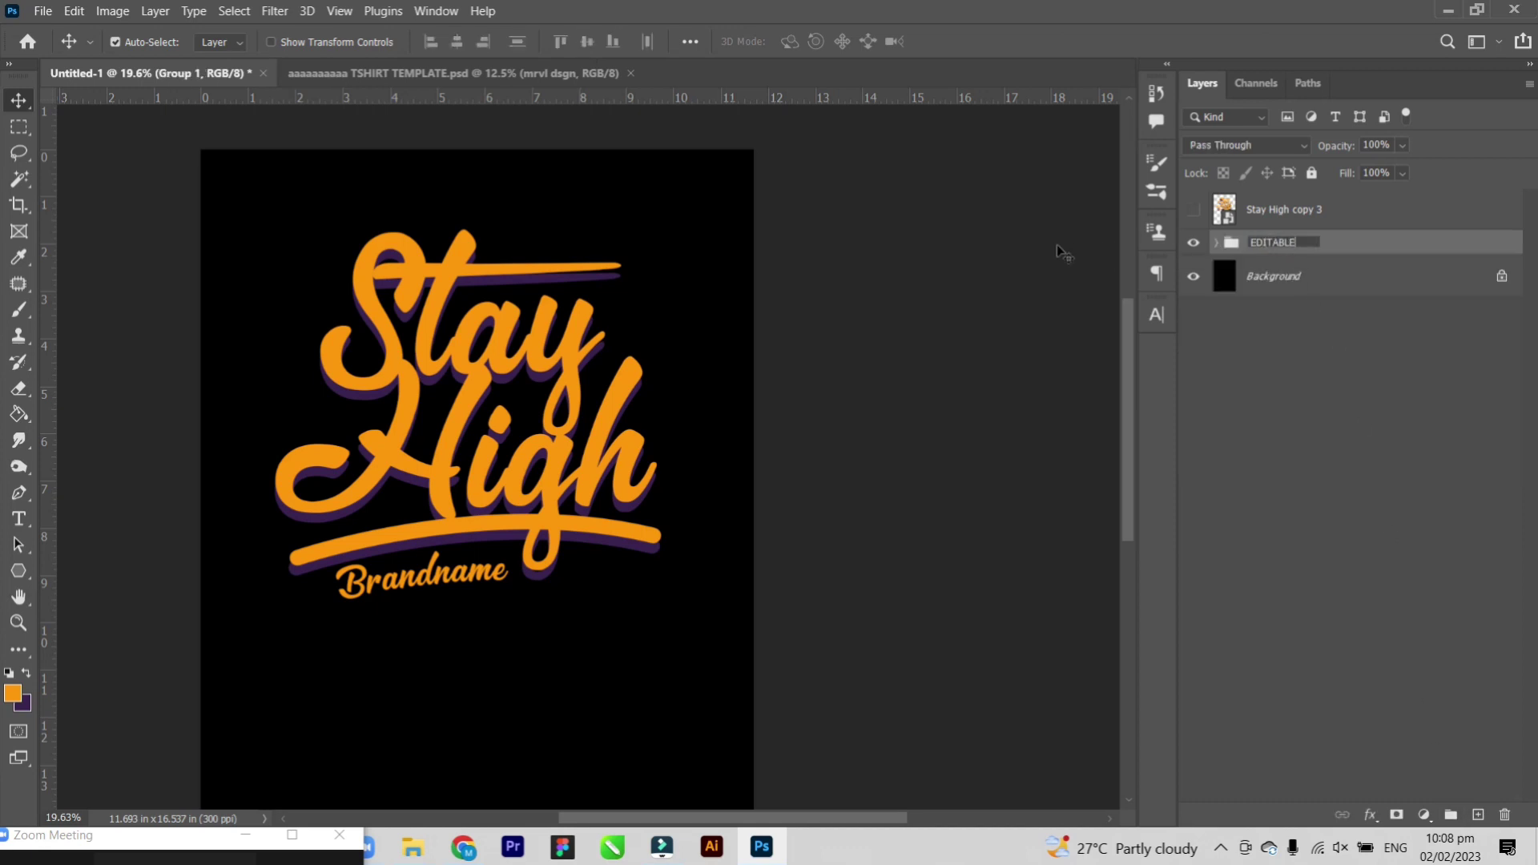
pyautogui.click(1193, 243)
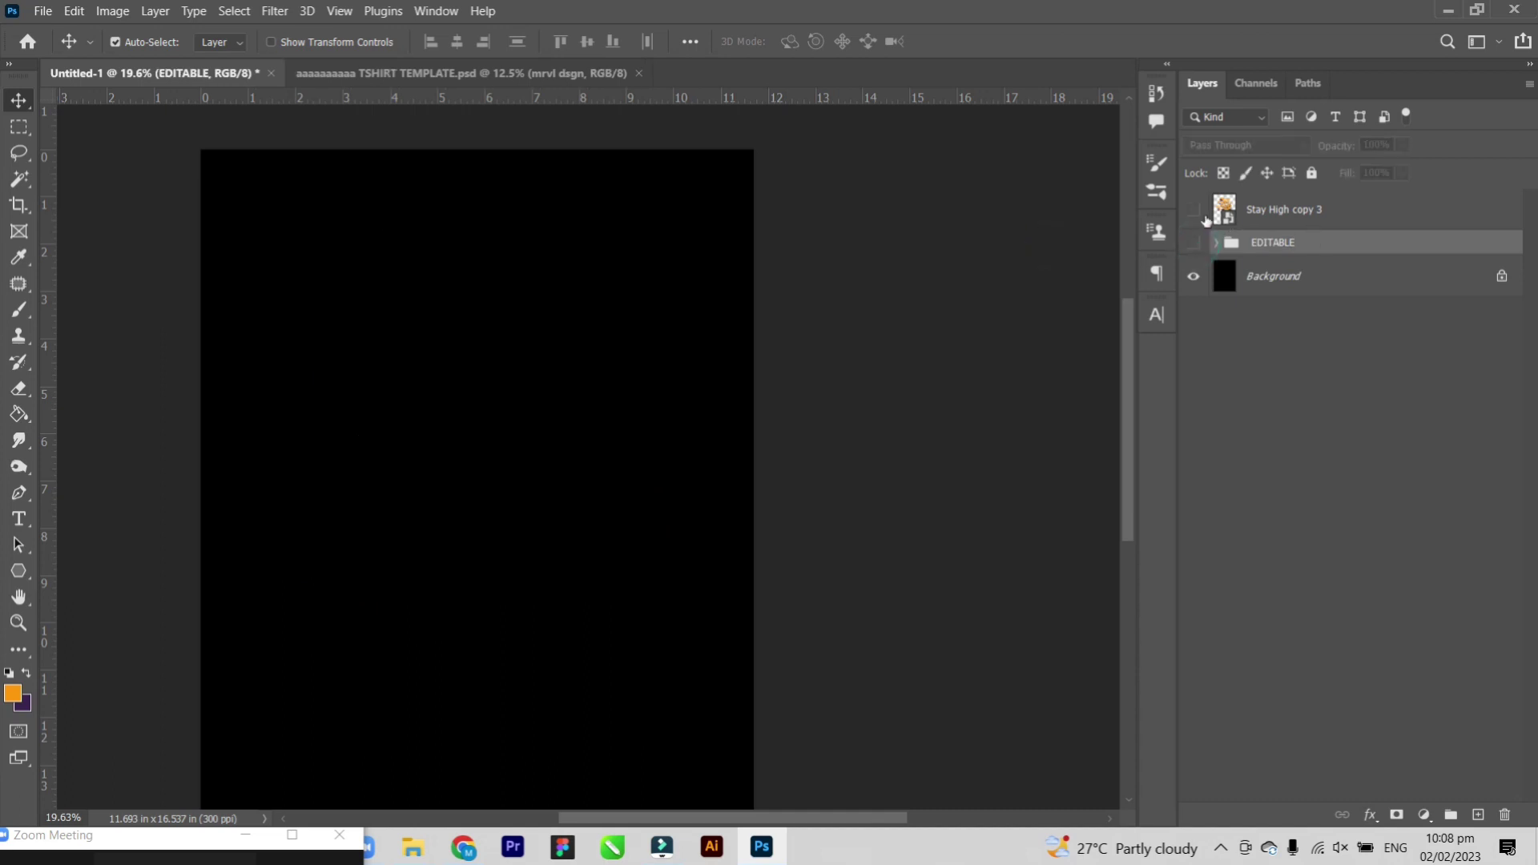
pyautogui.click(1194, 210)
# Give the Stay High copy 3 layer a white 5 px Stroke layer style.
pyautogui.click(1337, 222)
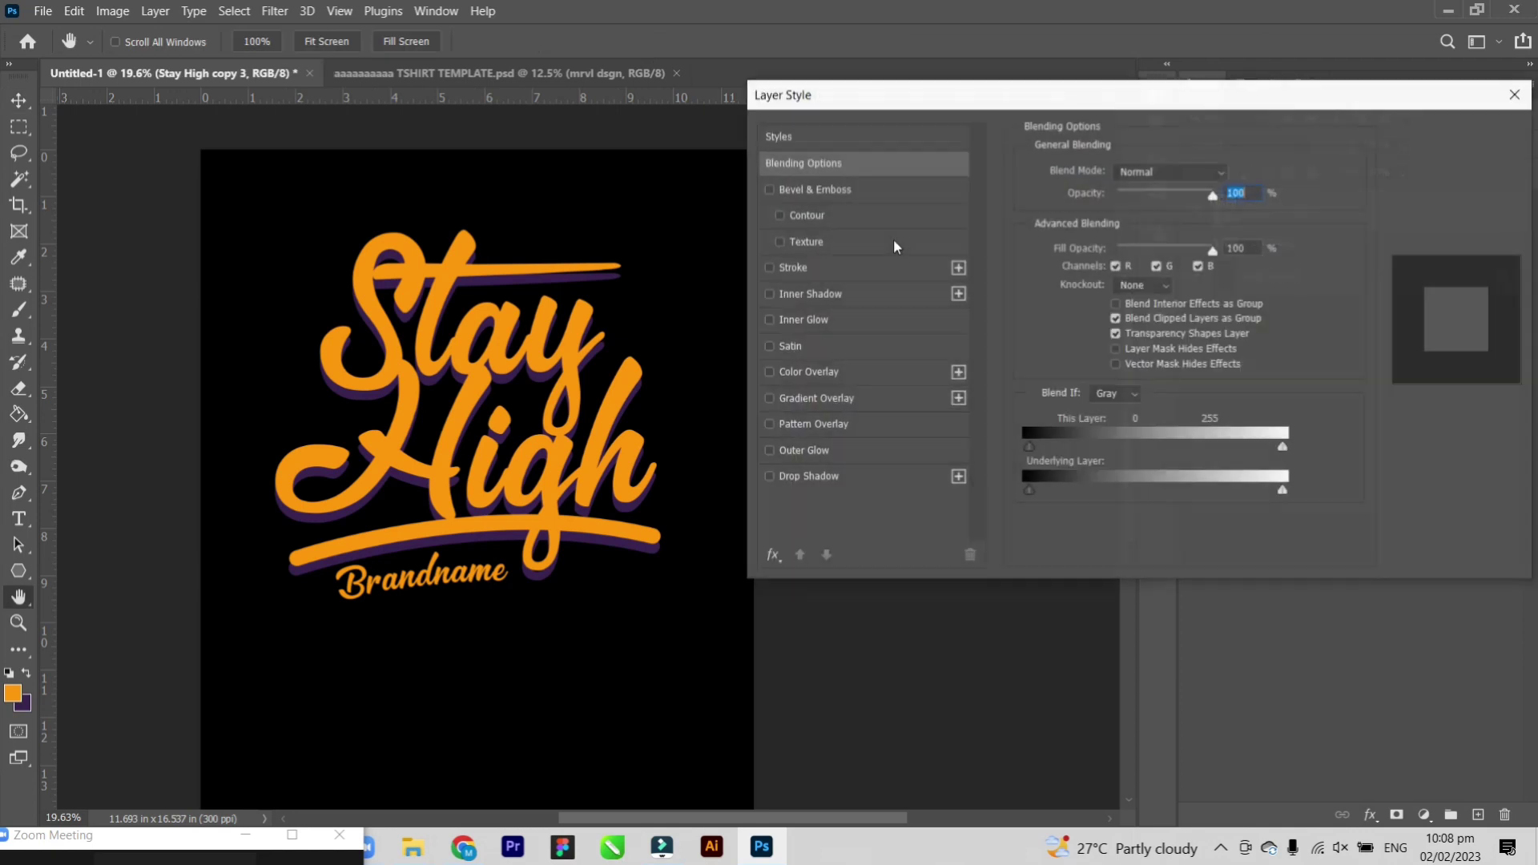
pyautogui.click(838, 266)
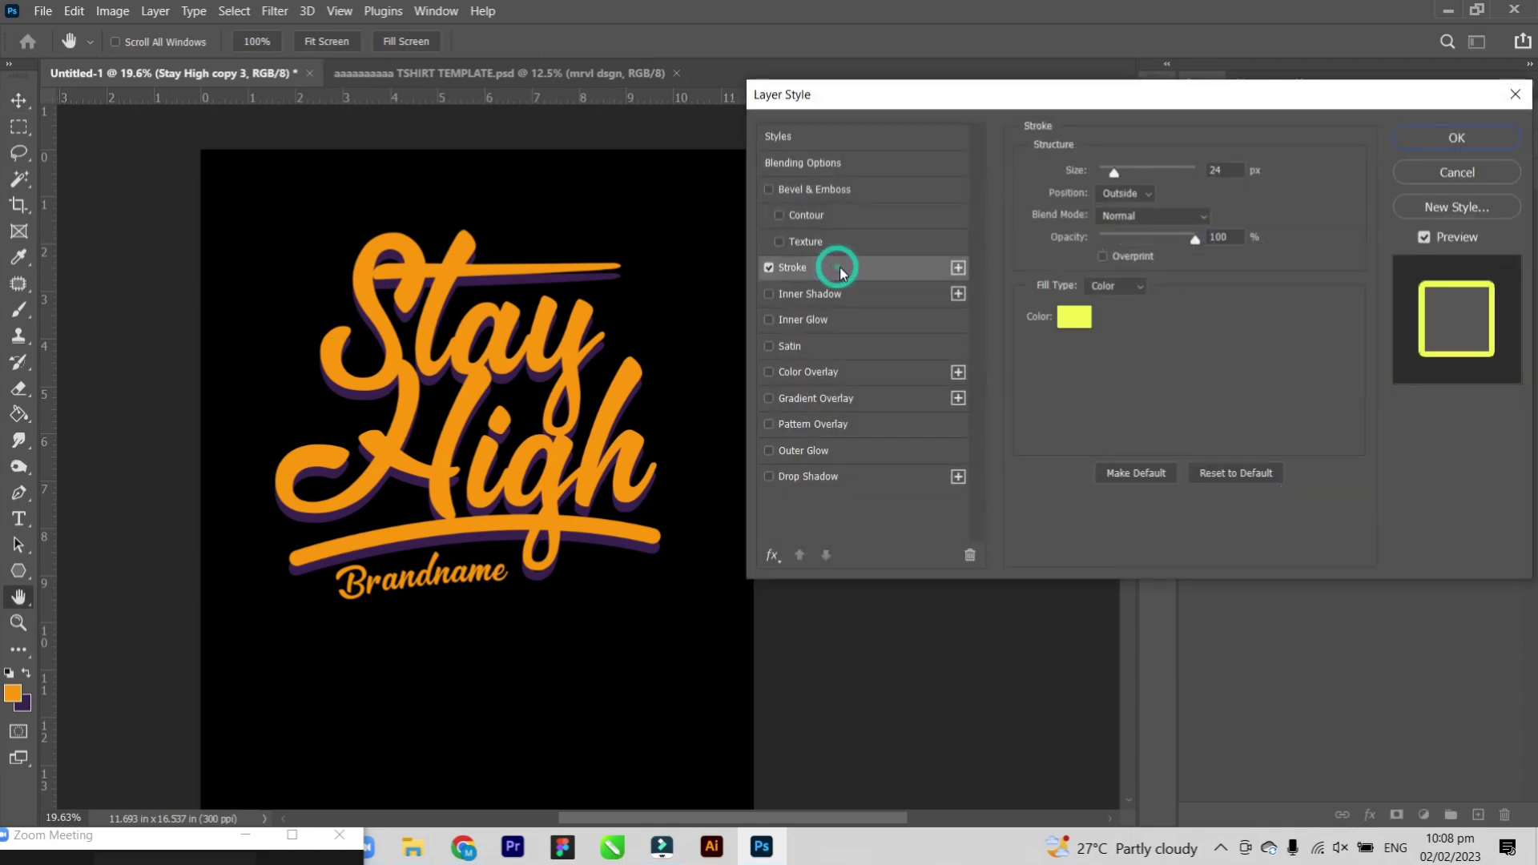
pyautogui.click(1074, 318)
pyautogui.click(1009, 439)
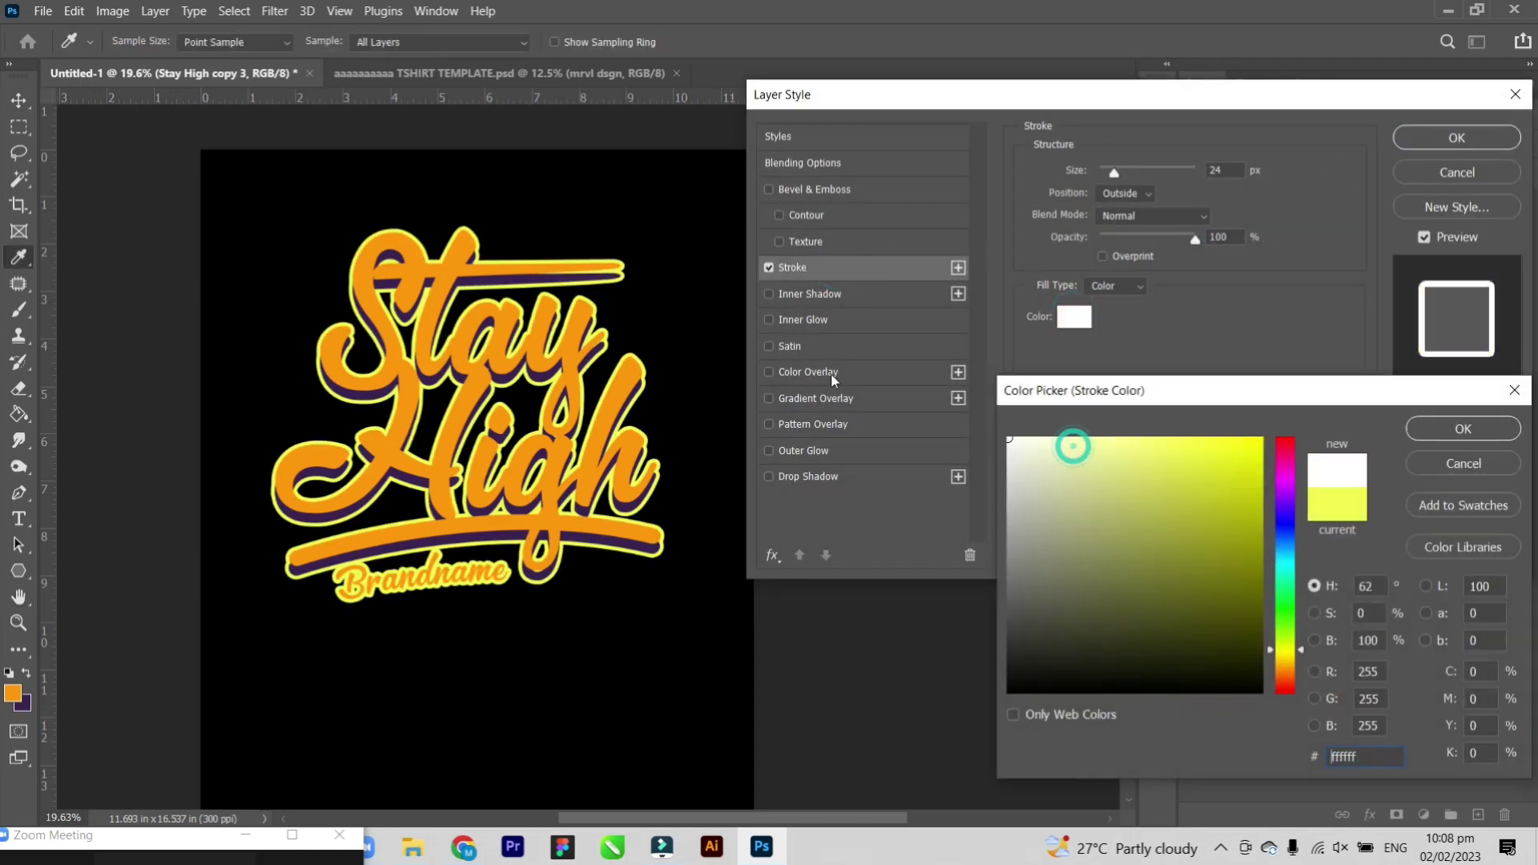
pyautogui.click(1469, 430)
pyautogui.moveTo(1113, 171); pyautogui.dragTo(1108, 171)
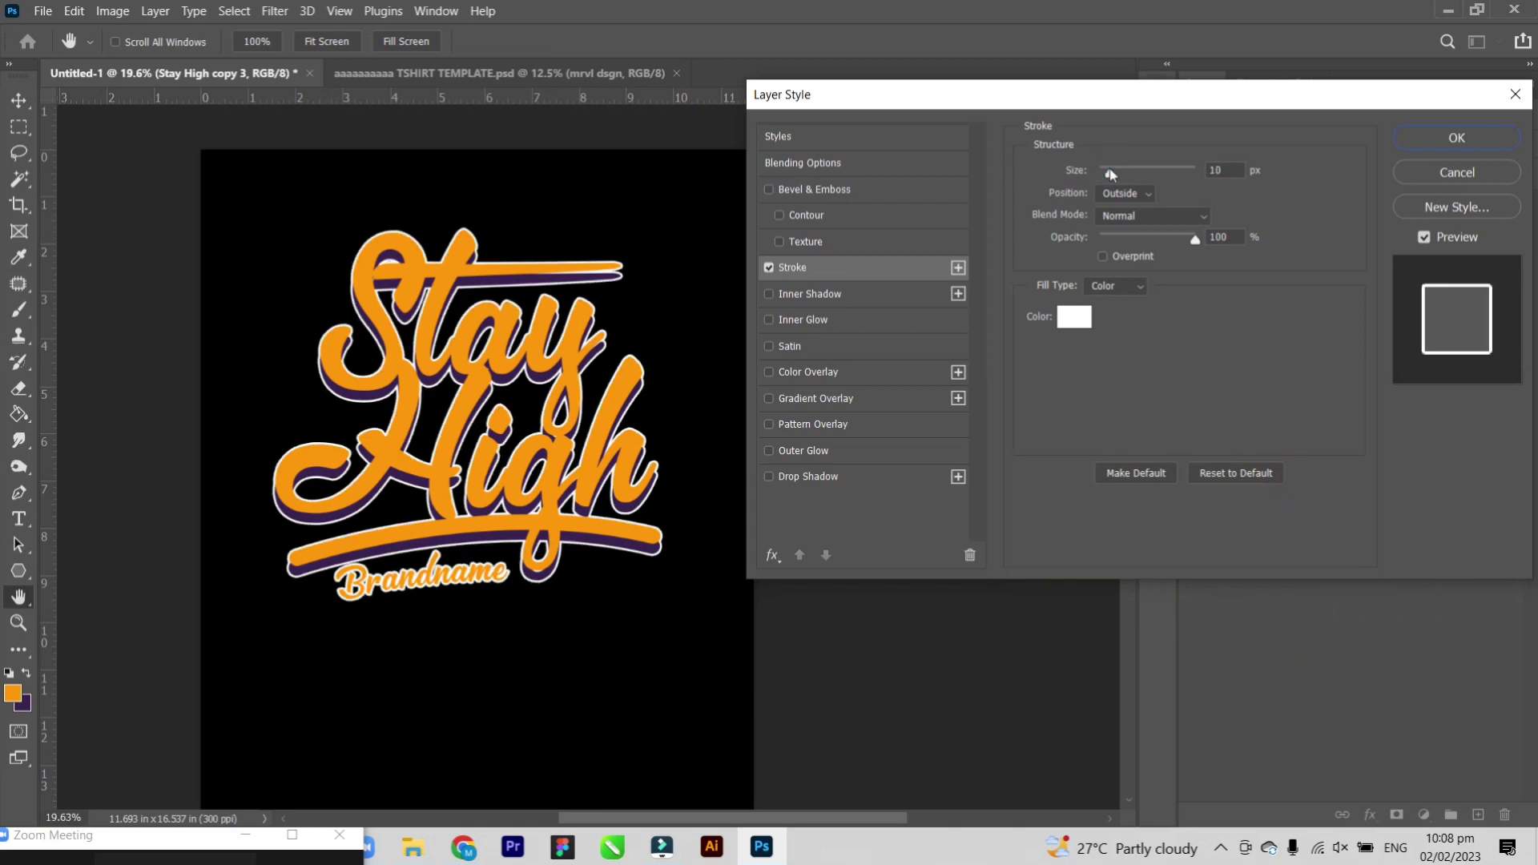
pyautogui.moveTo(1106, 175); pyautogui.dragTo(1104, 174)
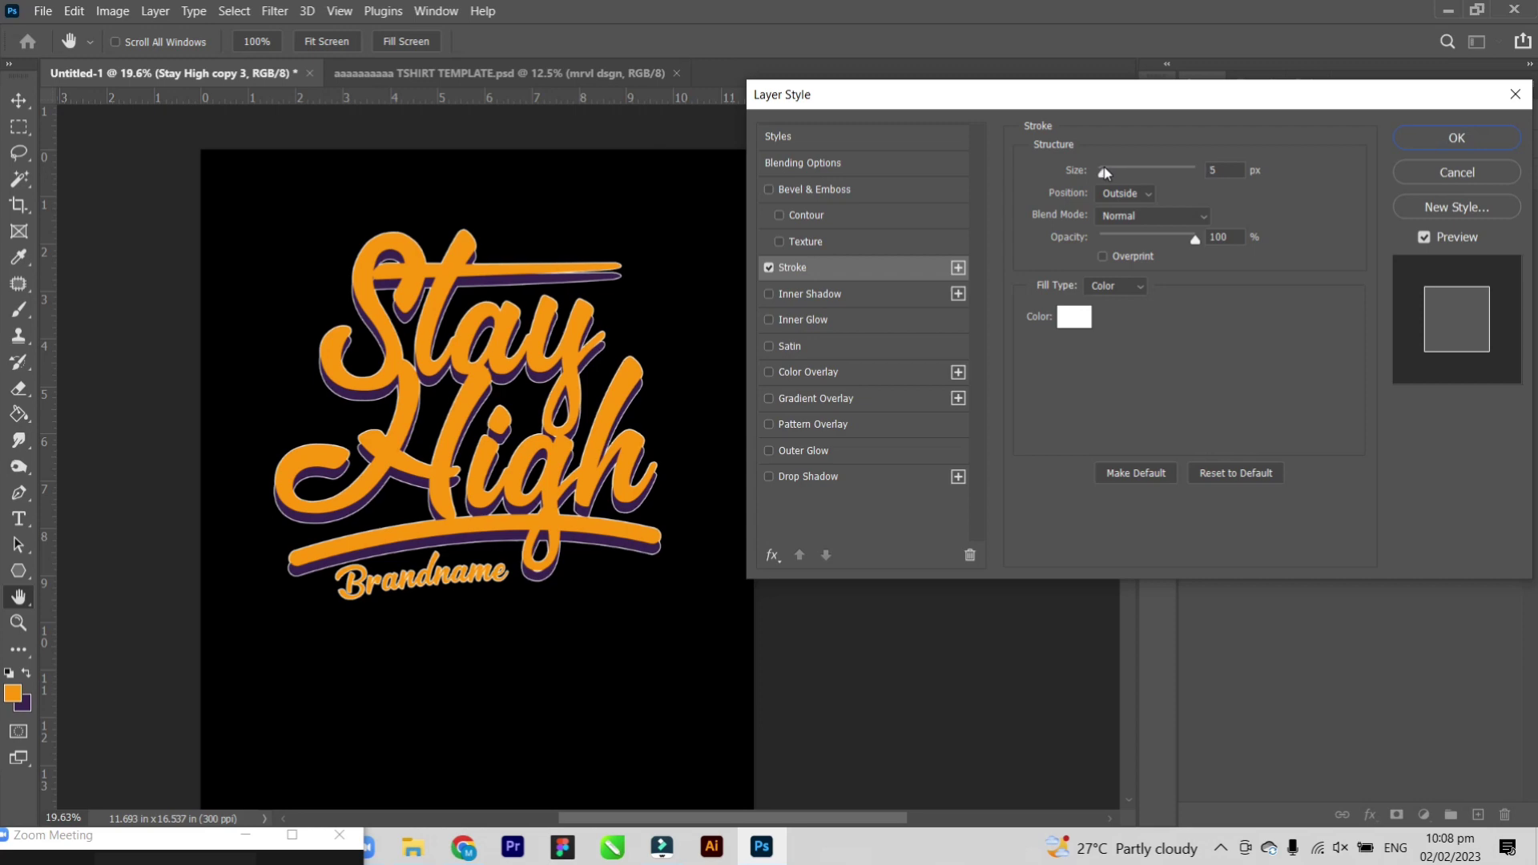
pyautogui.click(1455, 138)
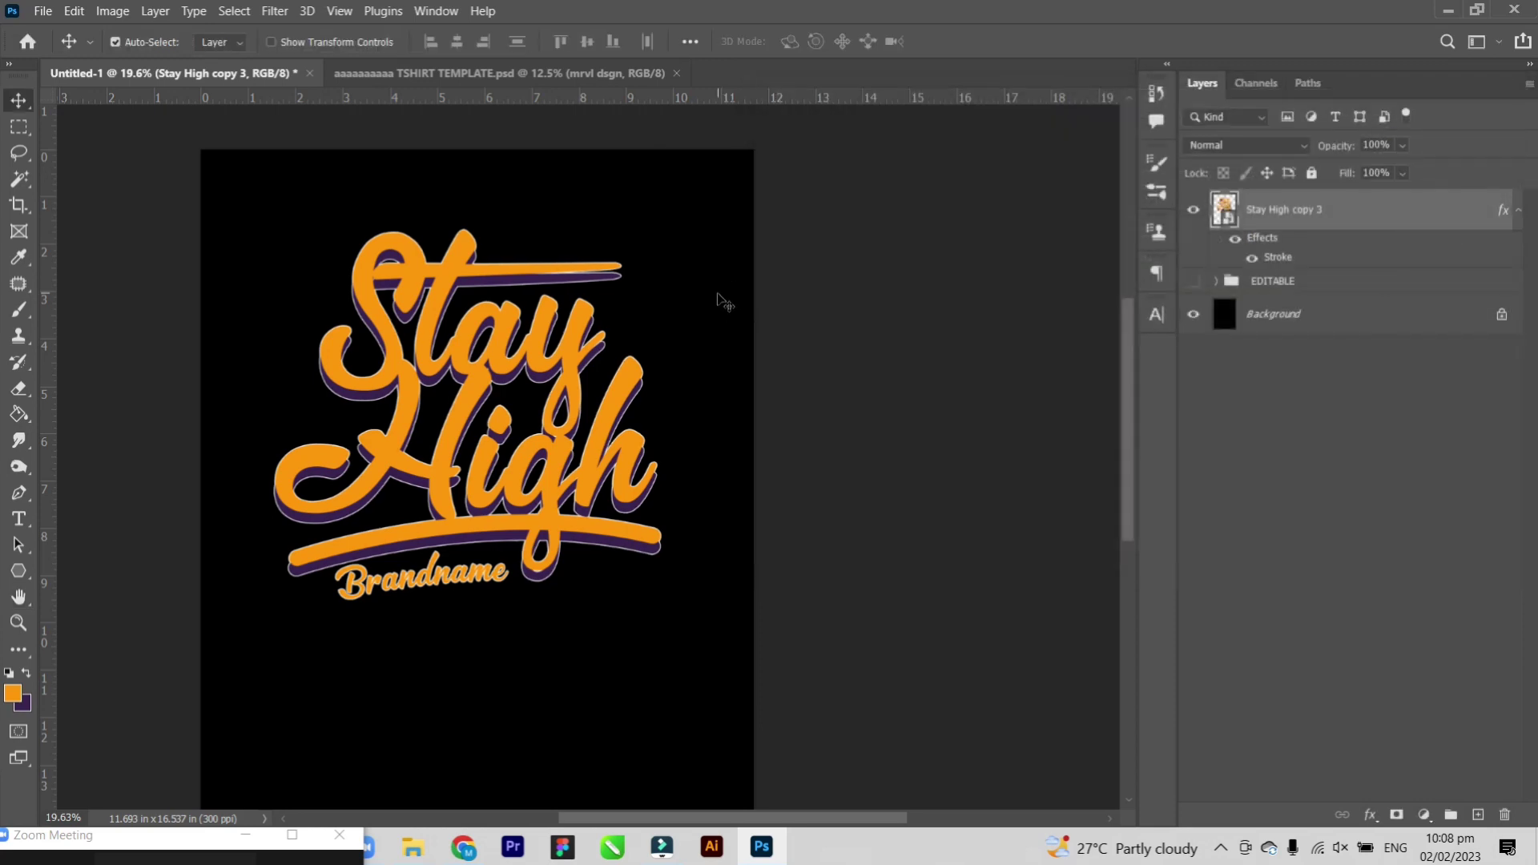
pyautogui.press('v')
pyautogui.hotkey('ctrl', '0')
# Copy the design into the TSHIRT TEMPLATE document as a smart object.
pyautogui.moveTo(616, 332); pyautogui.dragTo(833, 480)
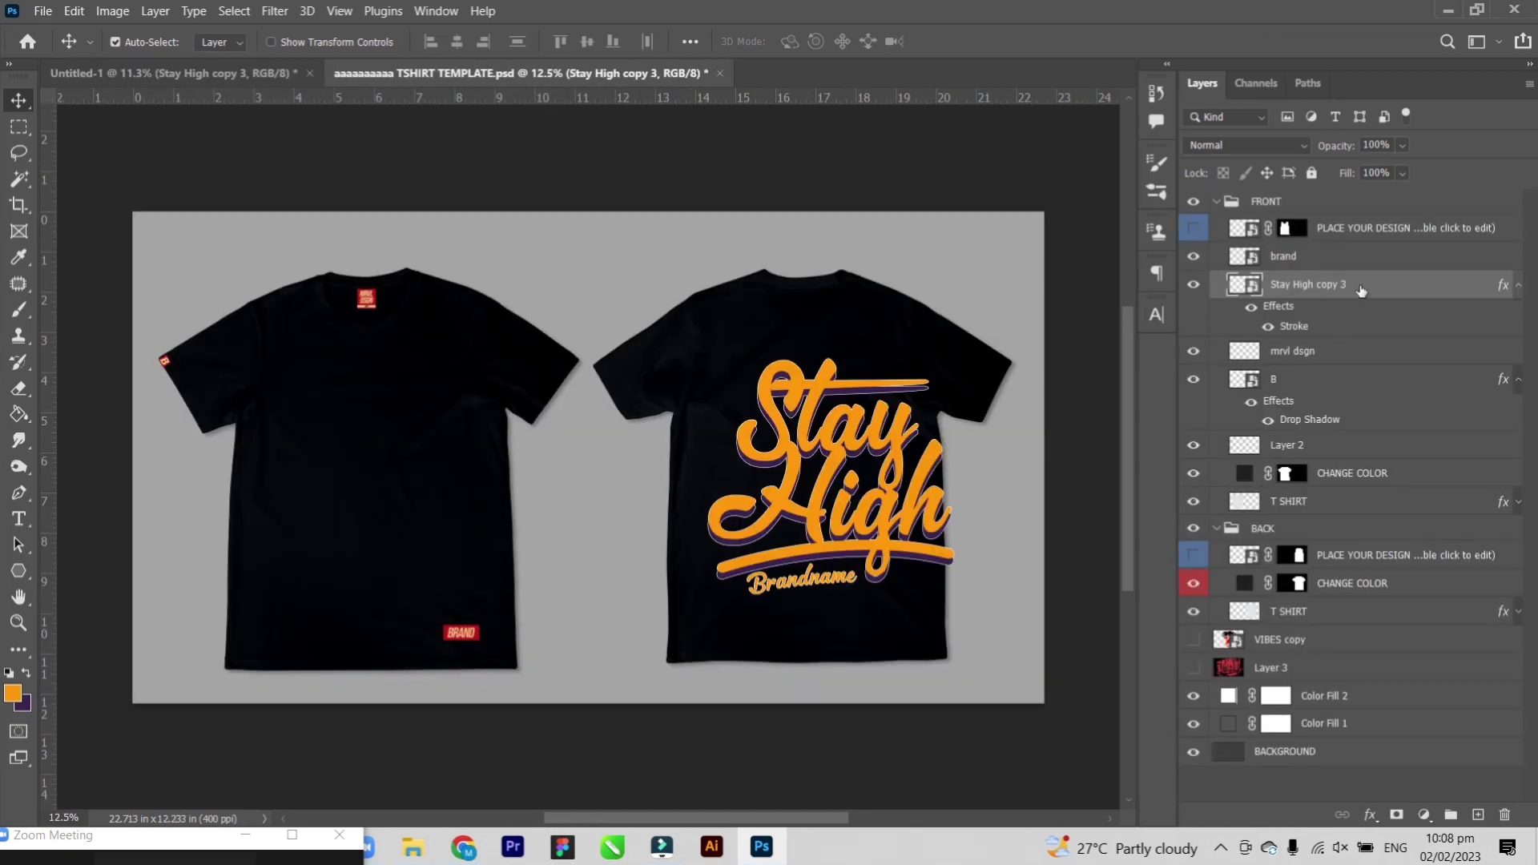
pyautogui.rightClick(1360, 291)
pyautogui.click(1145, 238)
# Scale the design to about 79% and position it higher on the right shirt.
pyautogui.hotkey('ctrl', 't')
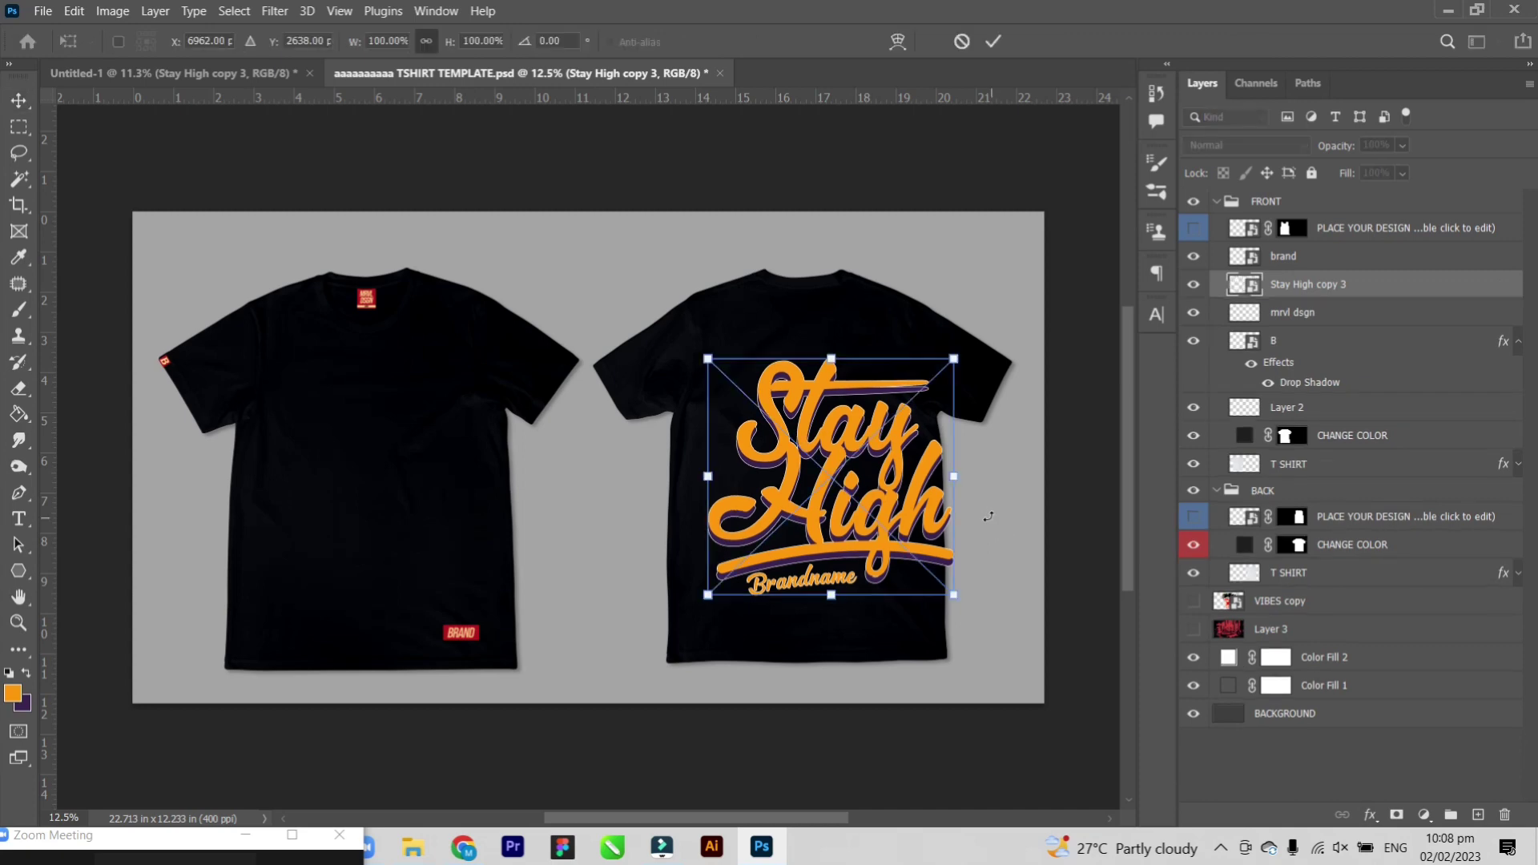
pyautogui.moveTo(957, 479); pyautogui.dragTo(905, 474)
pyautogui.moveTo(820, 419); pyautogui.dragTo(816, 375)
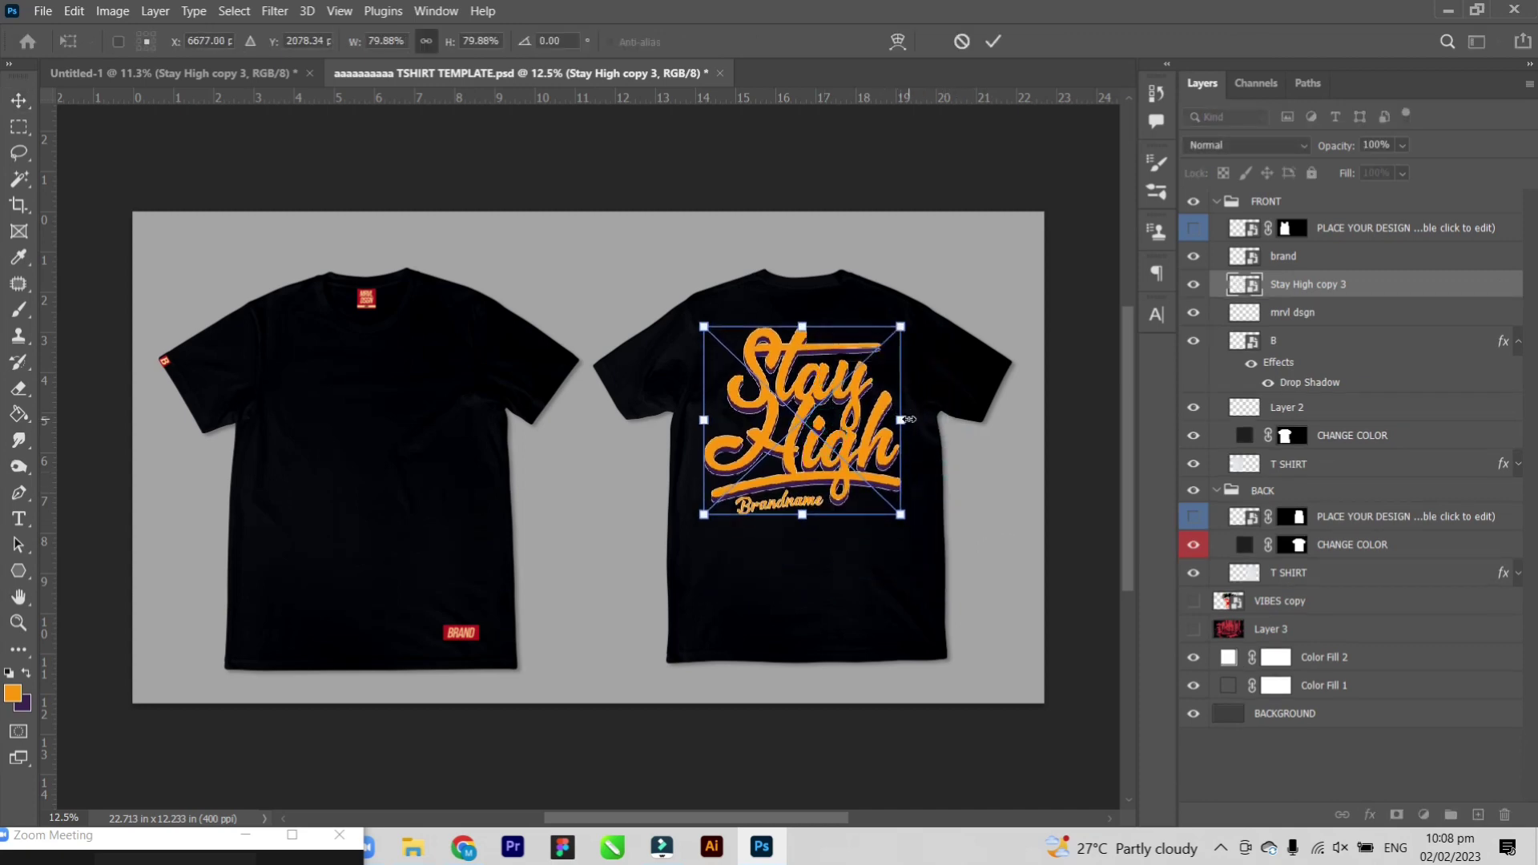
pyautogui.moveTo(906, 419); pyautogui.dragTo(837, 383)
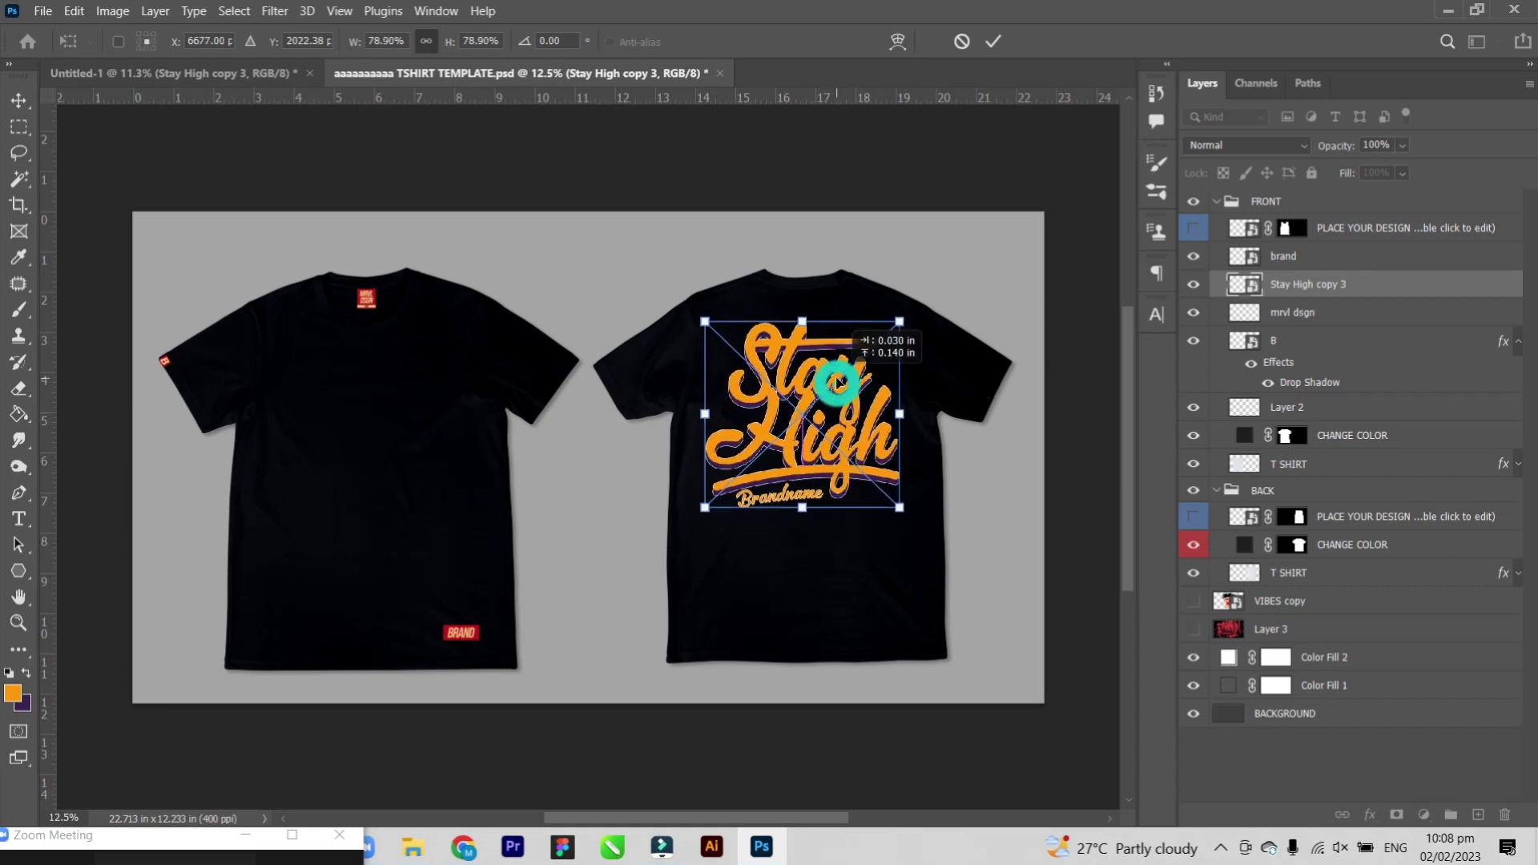
pyautogui.click(19, 101)
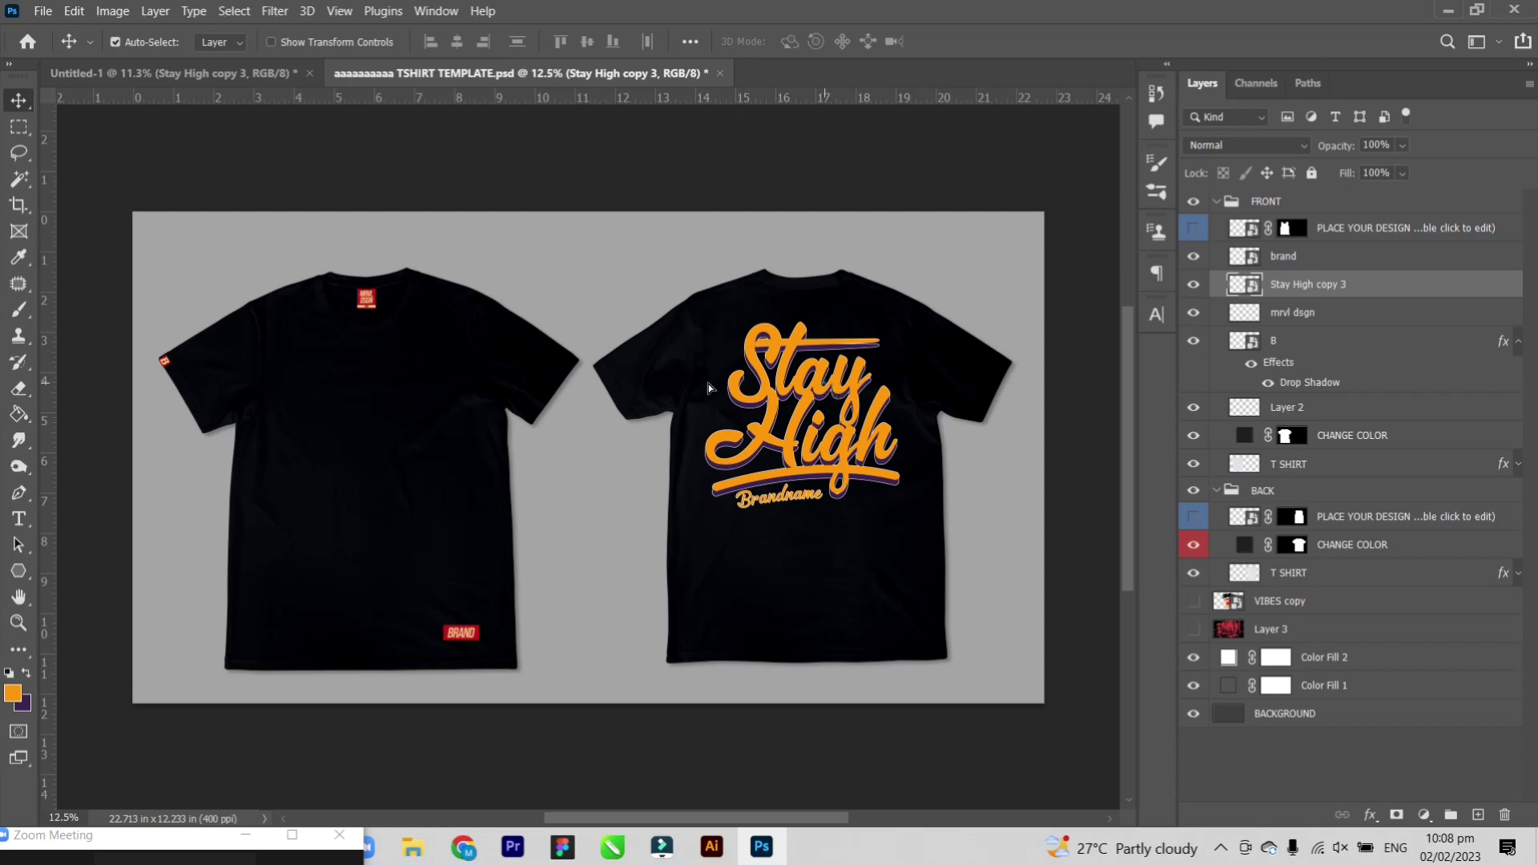
pyautogui.click(480, 352)
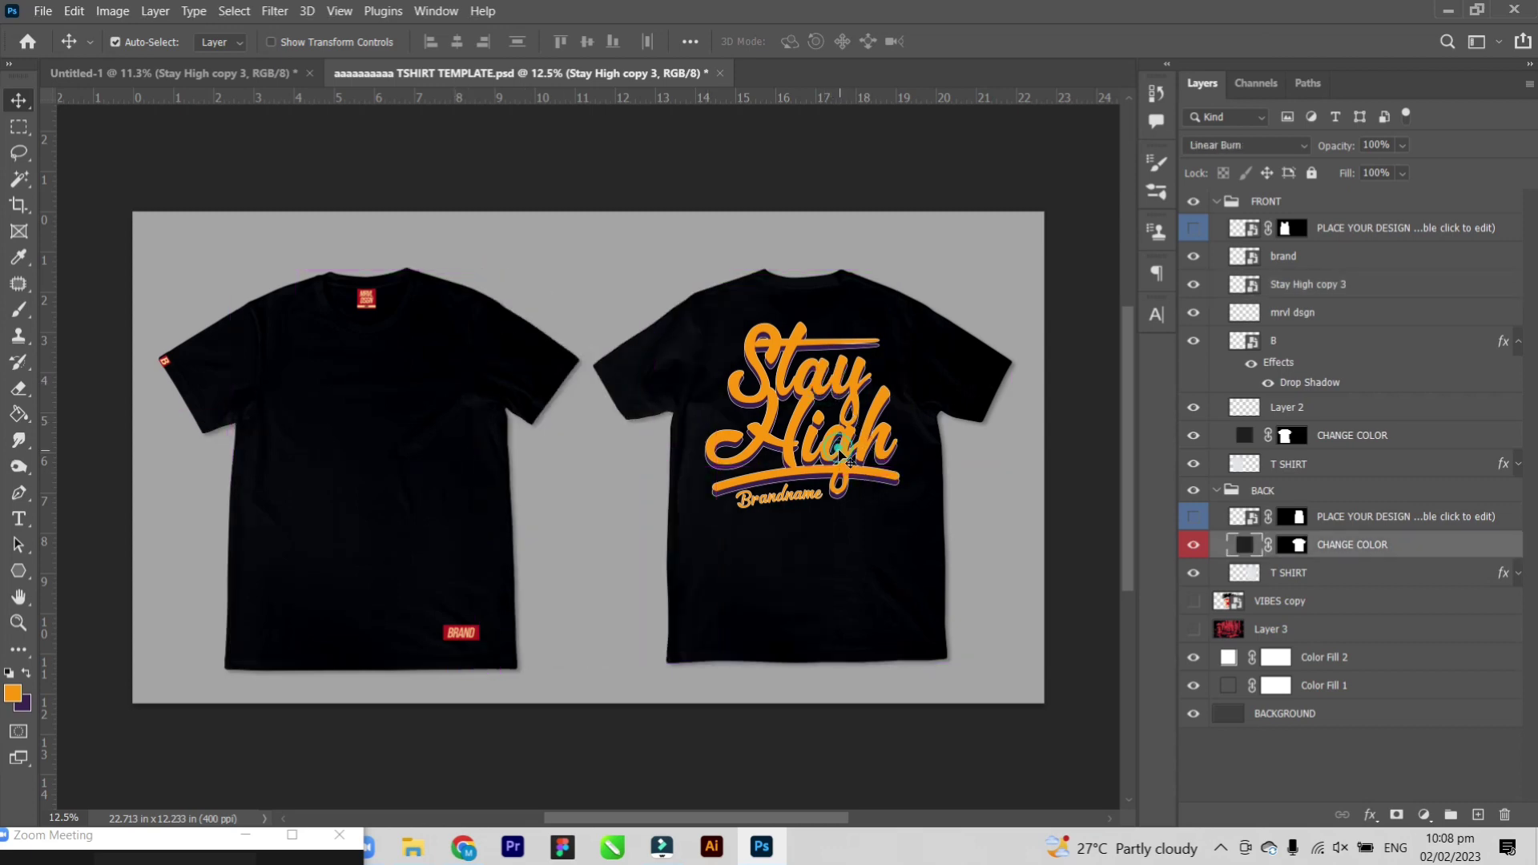
# Duplicate the Stay High design onto the left shirt, scale it to about 25%, and place it on the chest.
pyautogui.moveTo(849, 462); pyautogui.dragTo(527, 450)
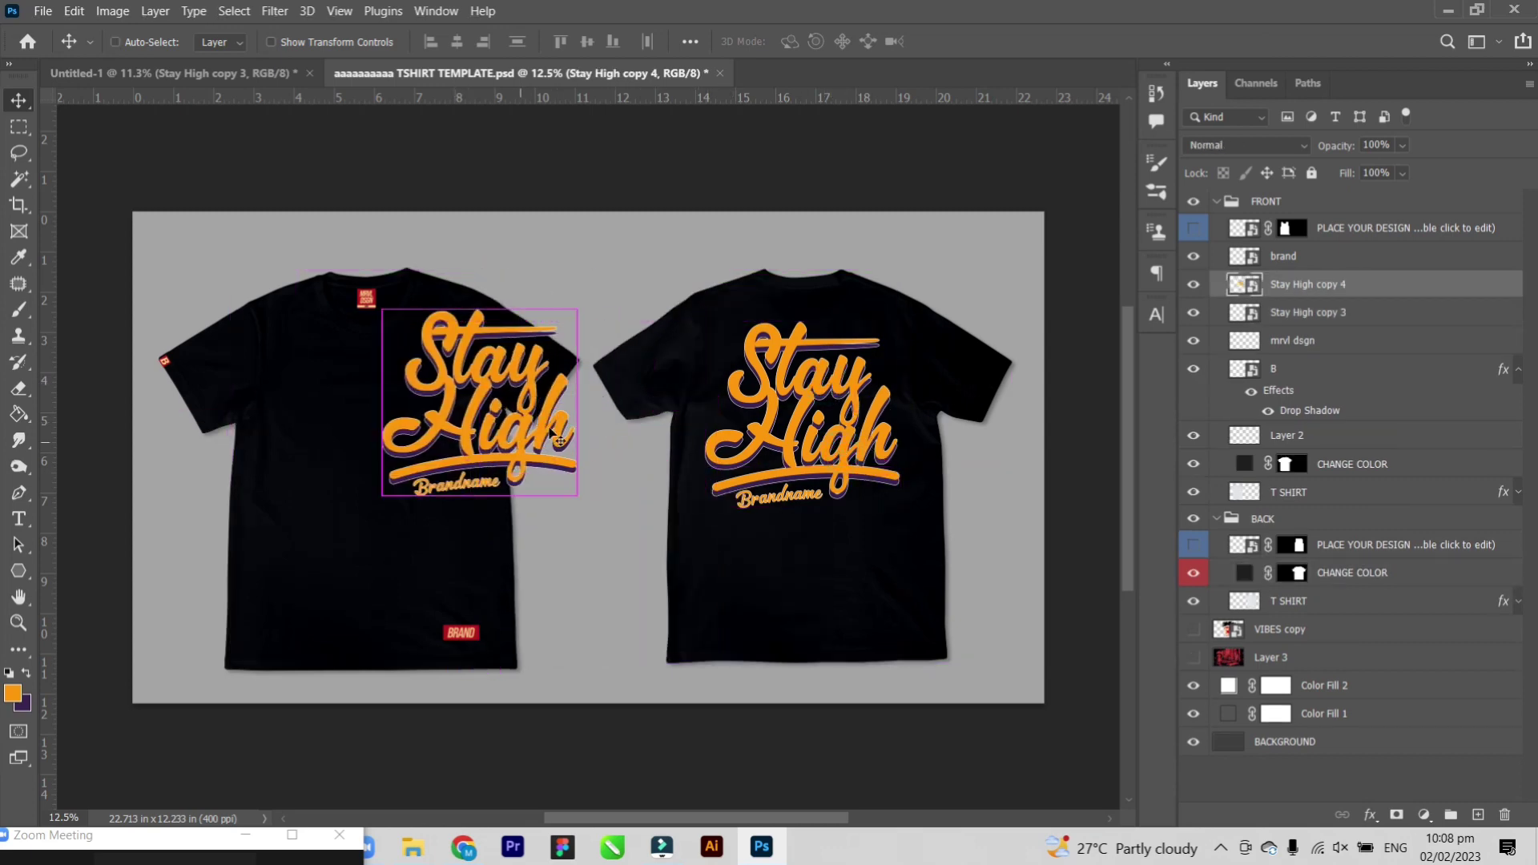
pyautogui.hotkey('ctrl', 't')
pyautogui.moveTo(577, 402); pyautogui.dragTo(443, 400)
pyautogui.click(993, 42)
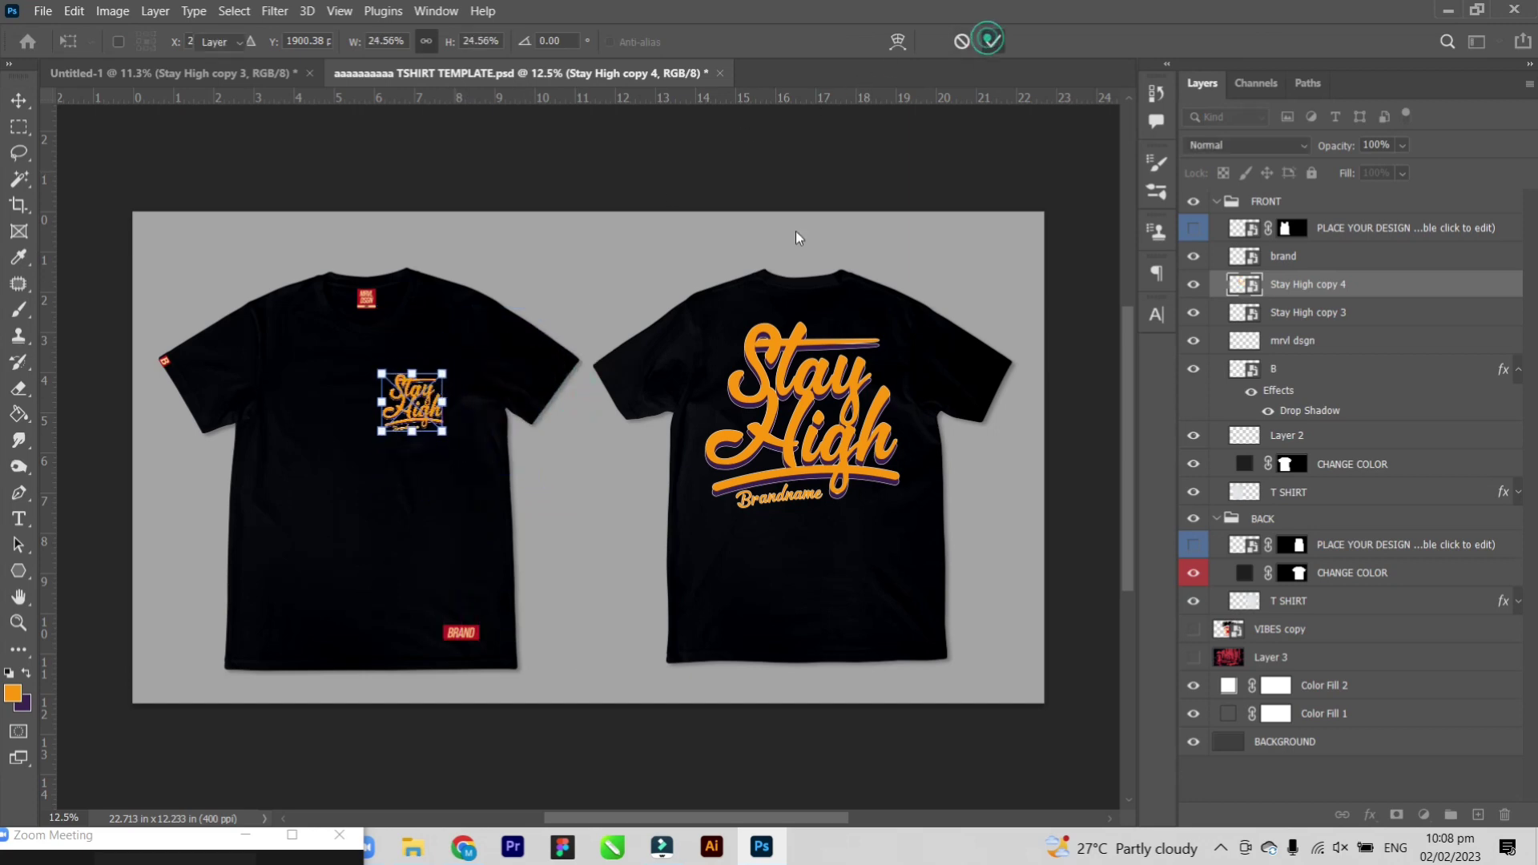
pyautogui.moveTo(411, 402); pyautogui.dragTo(439, 393)
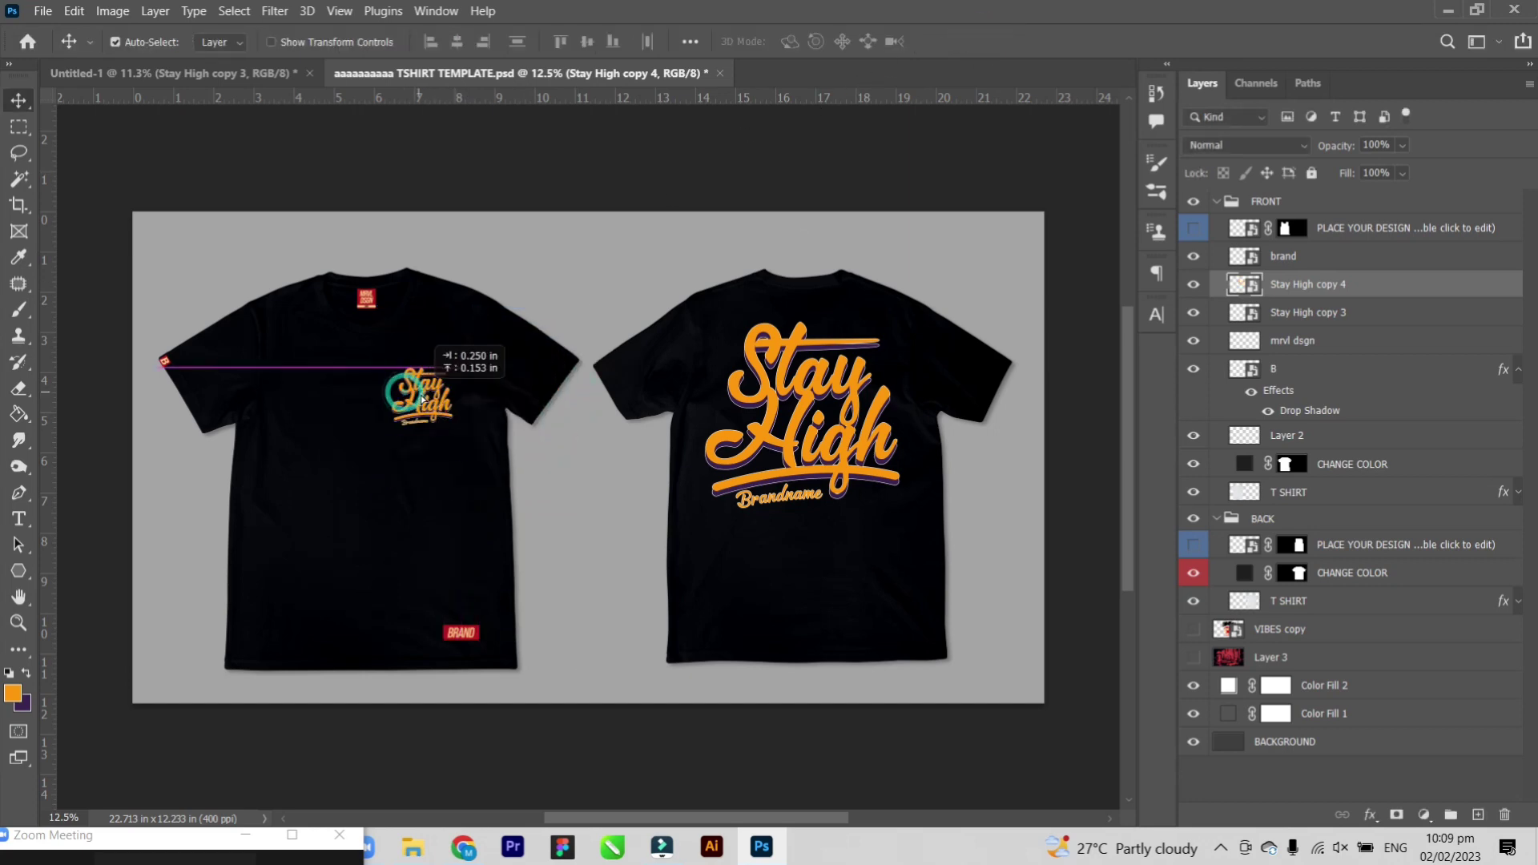
pyautogui.scroll(-2, 545, 441)
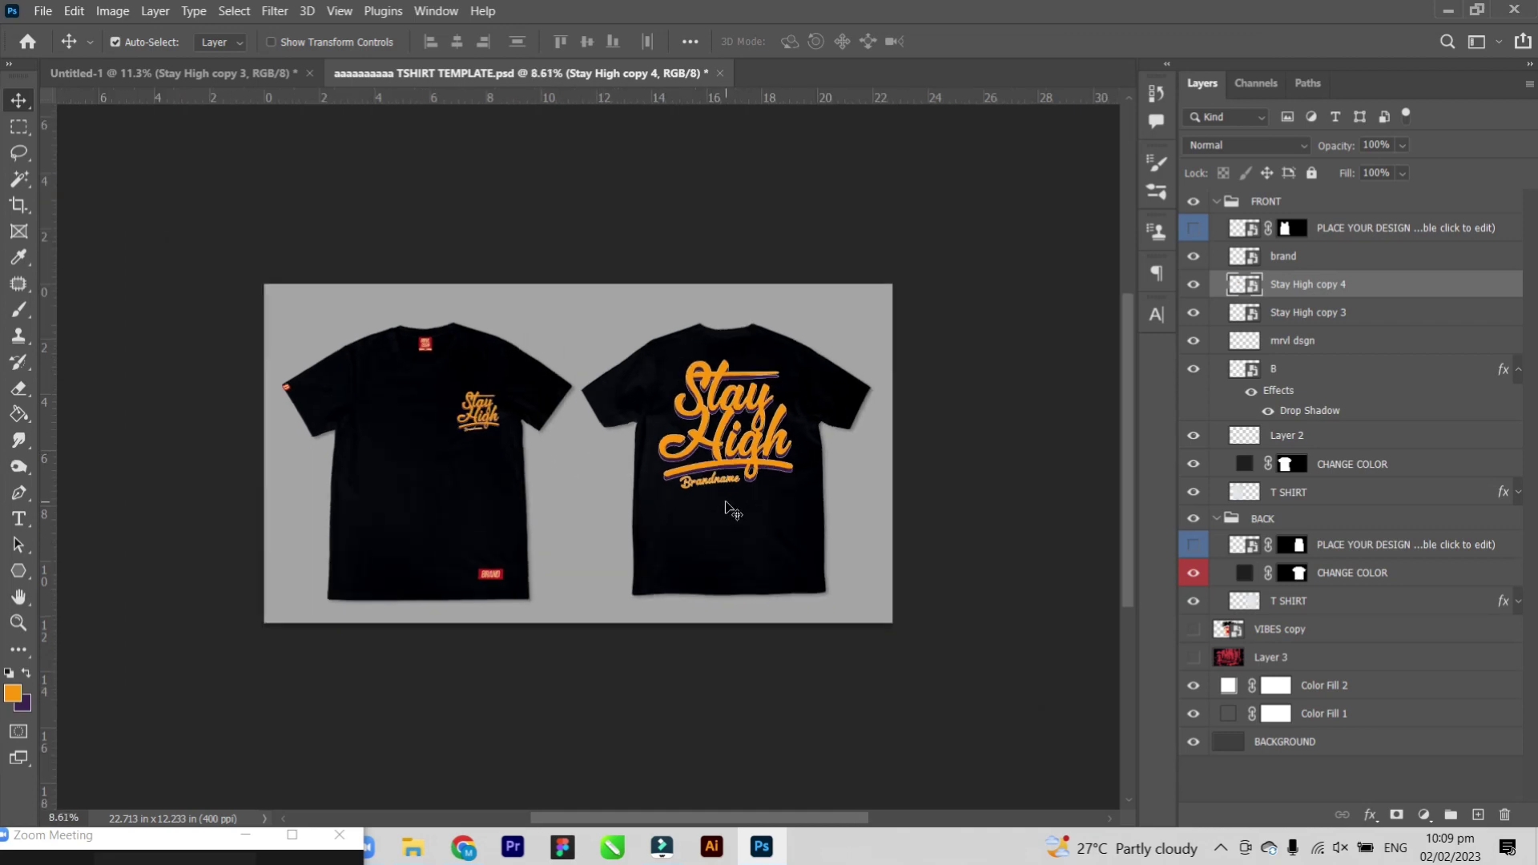
# Nudge the small chest design two steps left and one step down.
pyautogui.hotkey('shift', 'Left')
pyautogui.hotkey('shift', 'Left')
pyautogui.hotkey('shift', 'Left')
pyautogui.hotkey('shift', 'Left')
pyautogui.hotkey('shift', 'Left')
pyautogui.hotkey('shift', 'Left')
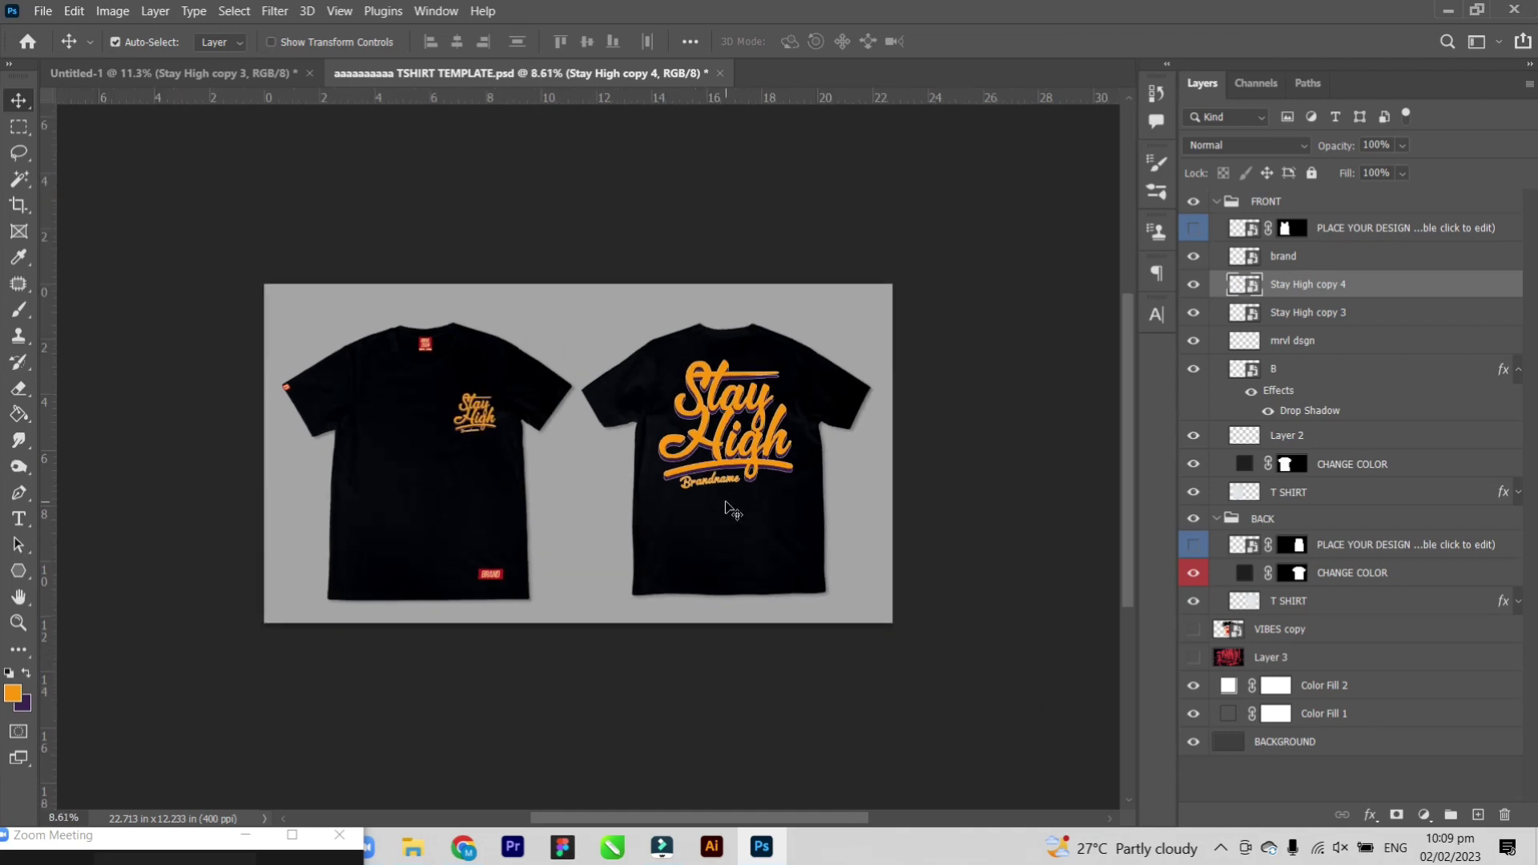
pyautogui.hotkey('shift', 'Left')
pyautogui.hotkey('shift', 'Left')
pyautogui.hotkey('shift', 'Left')
pyautogui.hotkey('shift', 'Down')
pyautogui.hotkey('shift', 'Down')
pyautogui.hotkey('shift', 'Down')
pyautogui.hotkey('shift', 'Down')
pyautogui.hotkey('shift', 'Down')
pyautogui.hotkey('shift', 'Down')
# Zoom in and out to check the design placement on both shirts.
pyautogui.scroll(2, 721, 449)
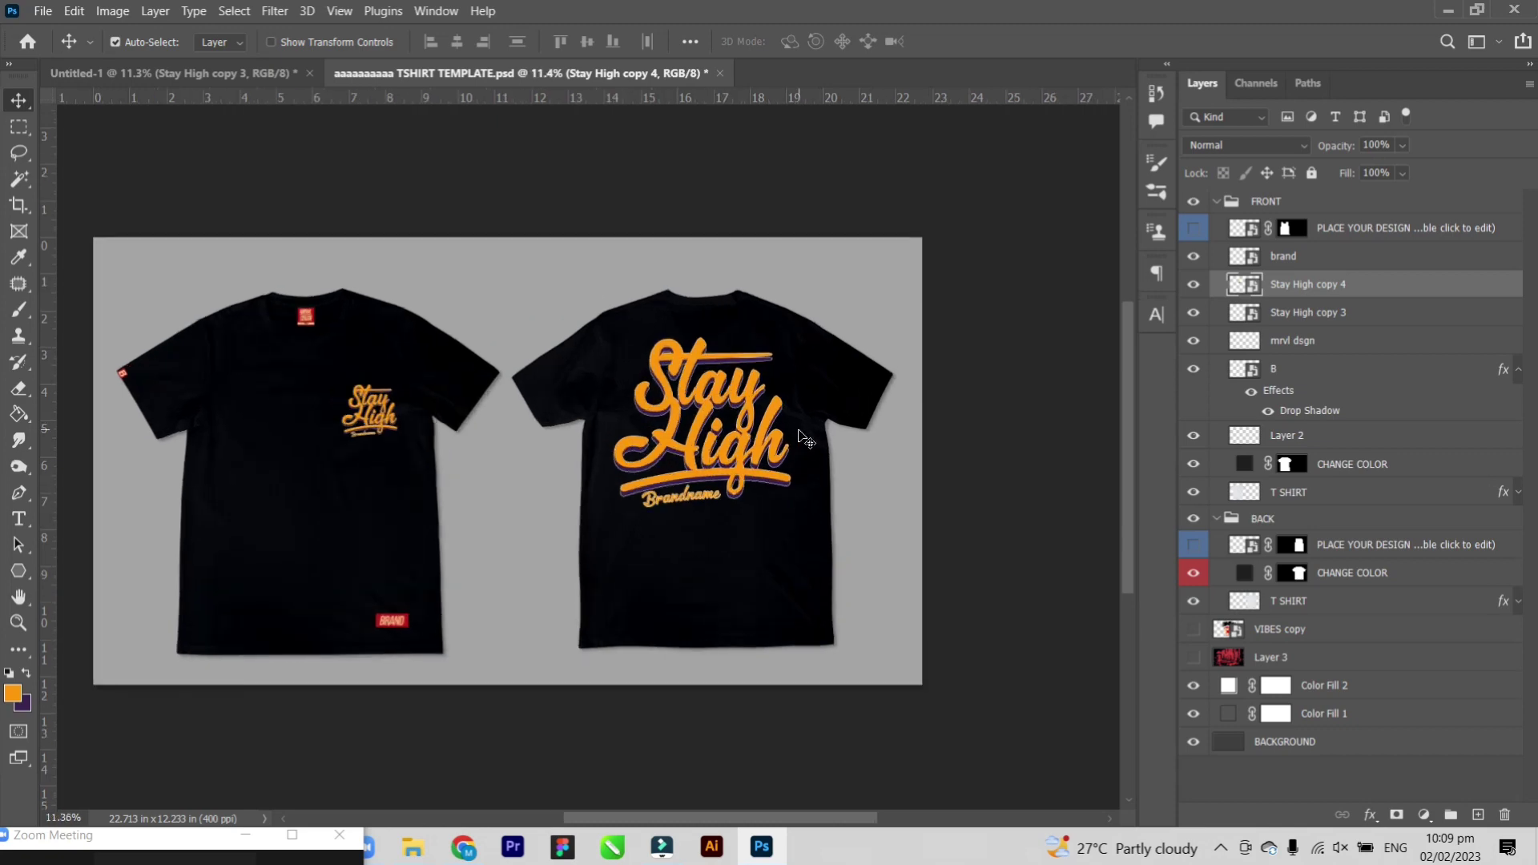
pyautogui.scroll(-2, 704, 432)
pyautogui.scroll(3, 697, 424)
pyautogui.scroll(2, 695, 420)
pyautogui.scroll(-1, 696, 419)
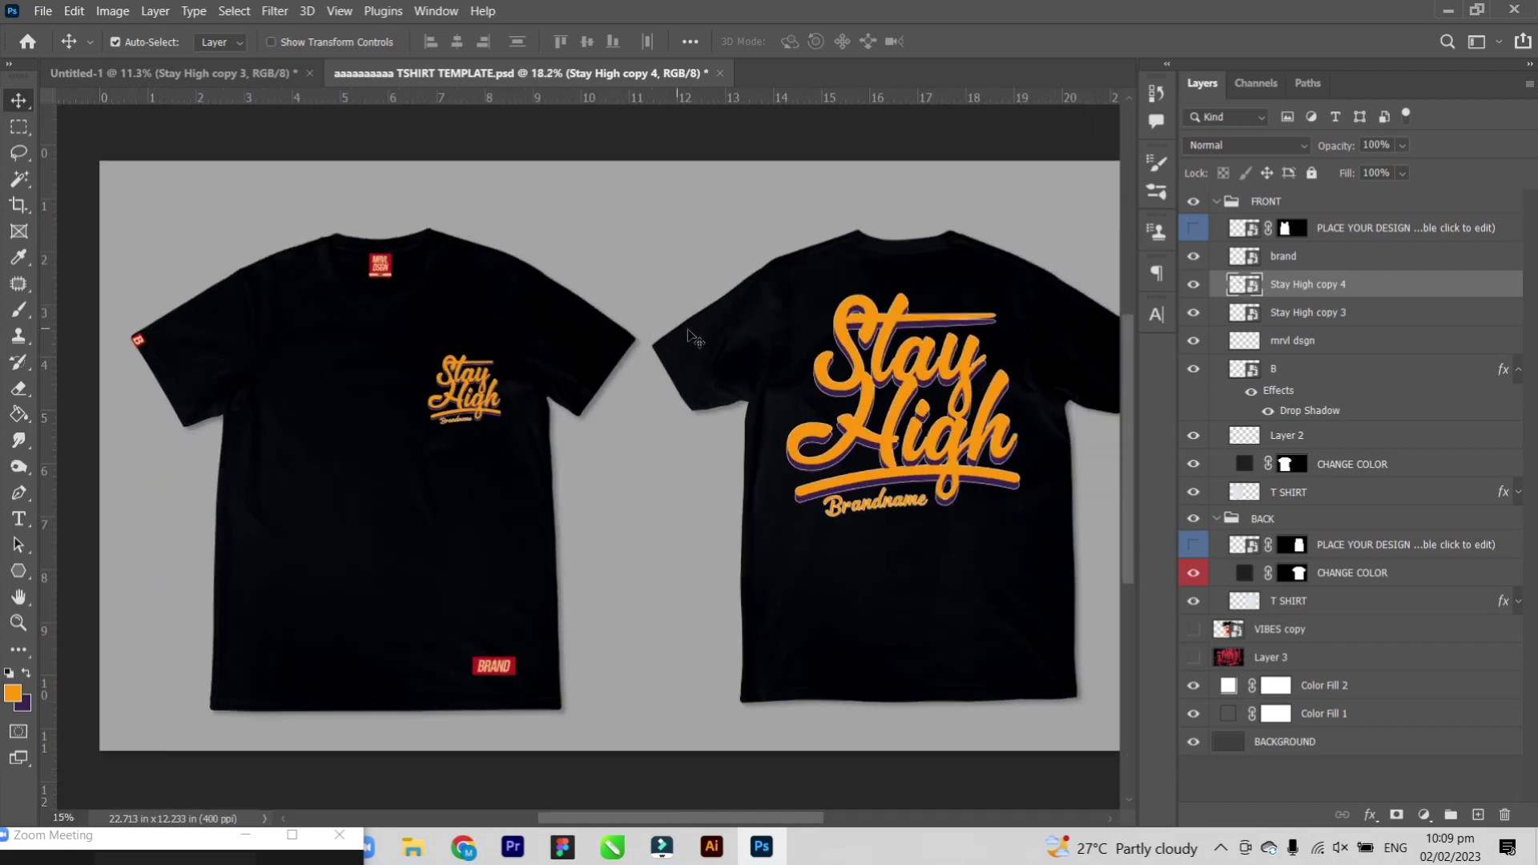
pyautogui.scroll(-1, 689, 400)
pyautogui.scroll(-1, 664, 344)
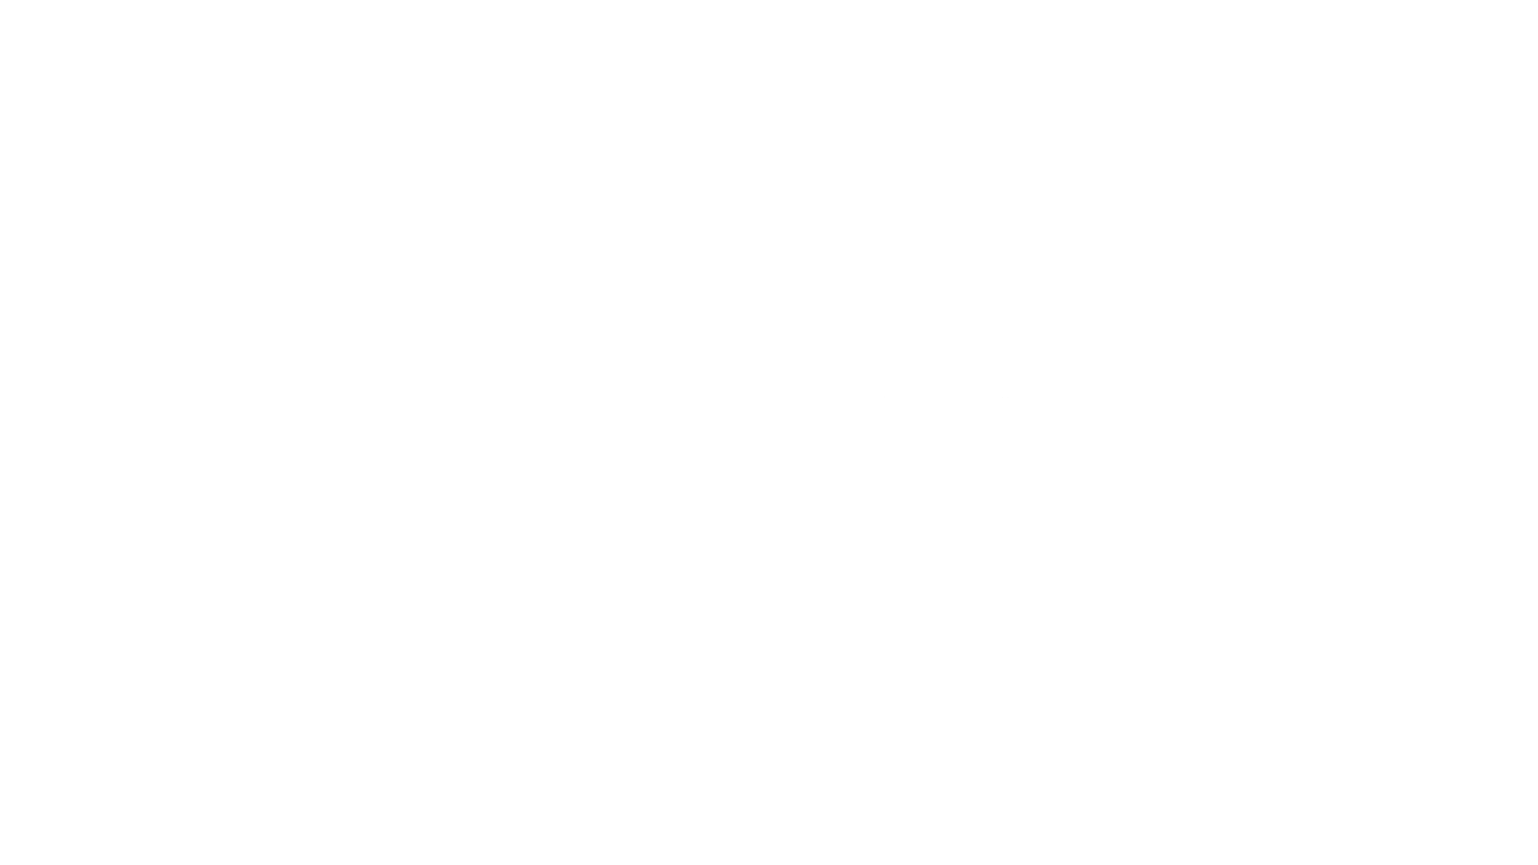